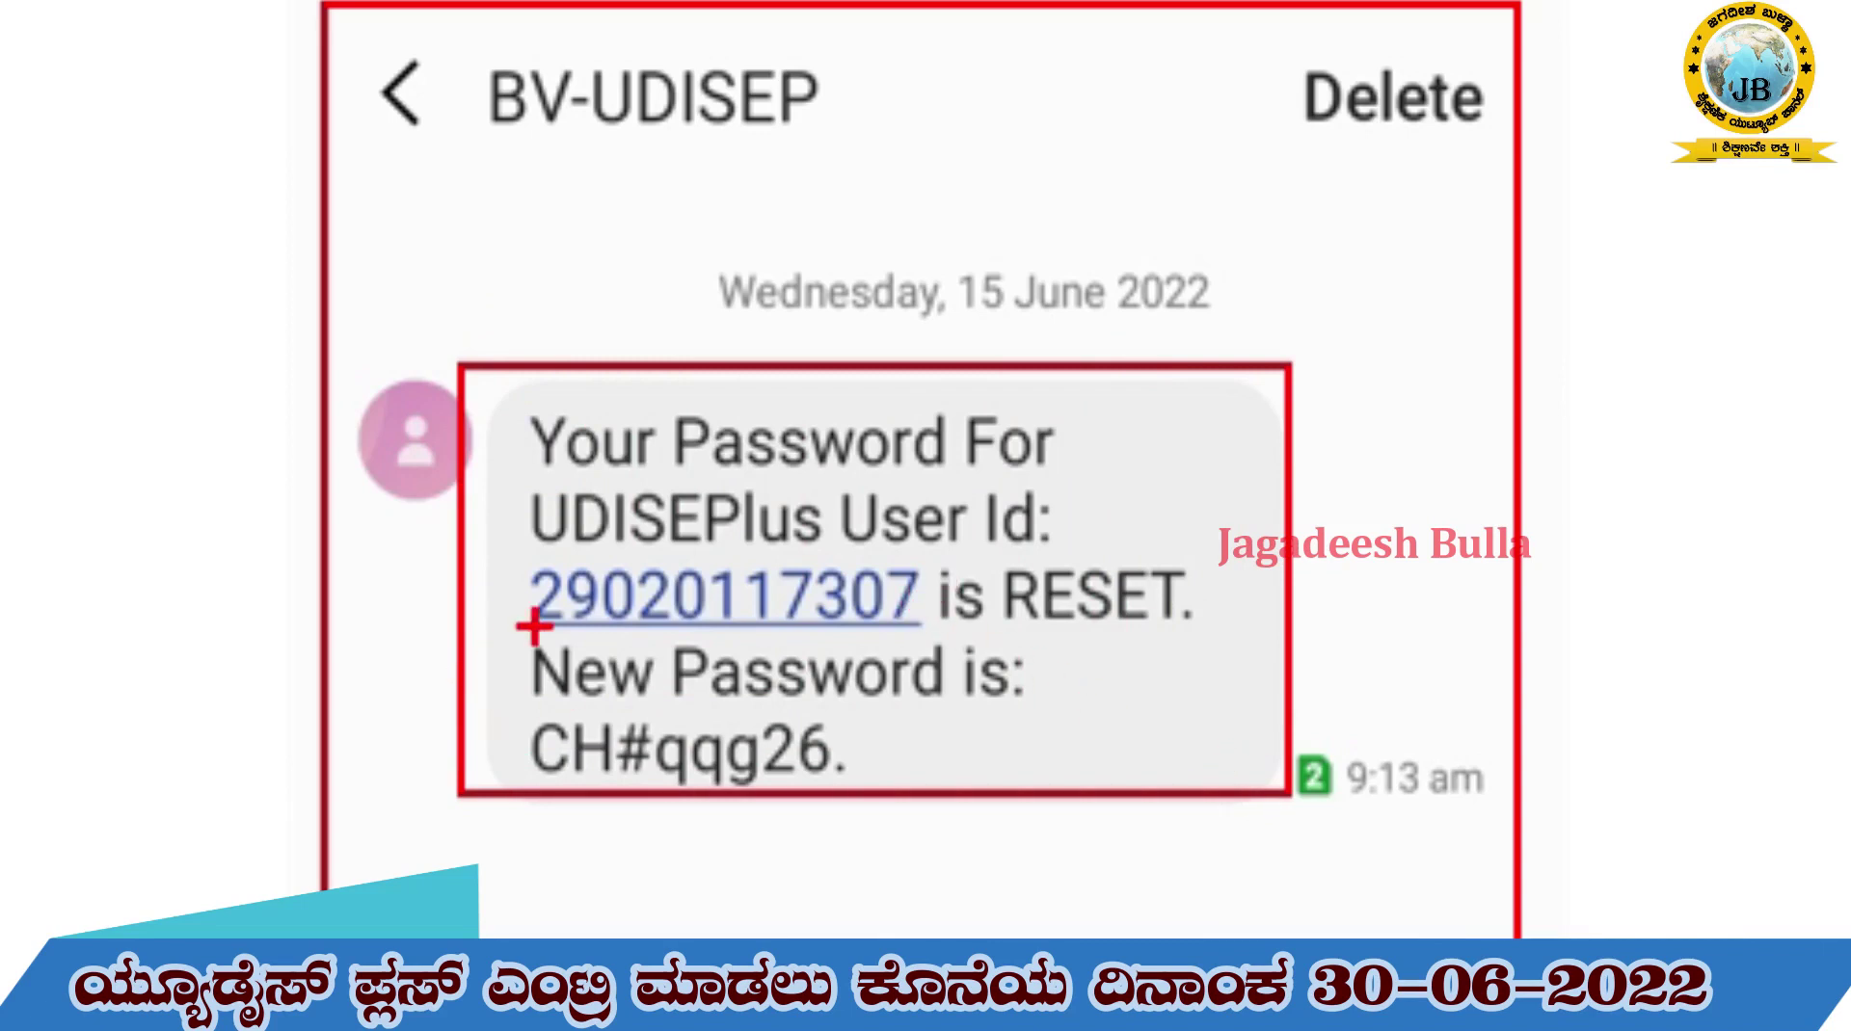
# Highlight the new password line in the BV-UDISEP SMS, then clear the marks
pyautogui.moveTo(499, 617); pyautogui.dragTo(1028, 835)
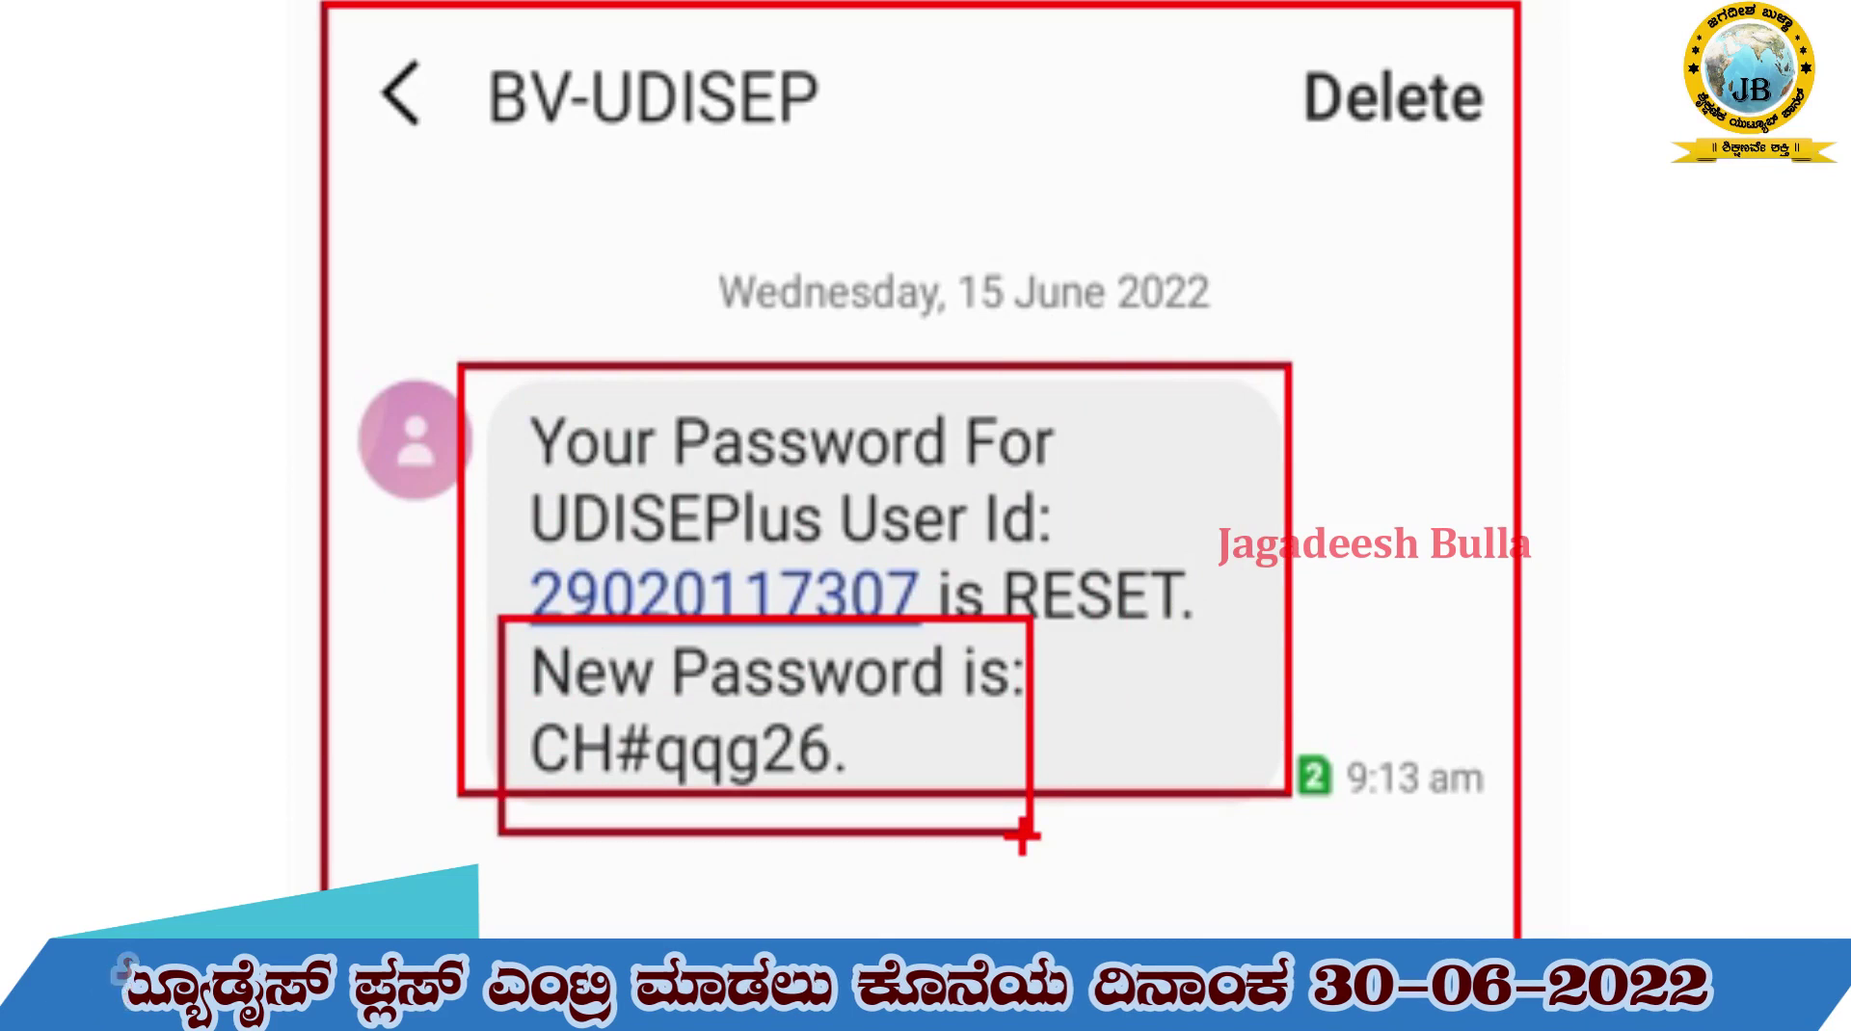
pyautogui.press('Escape')
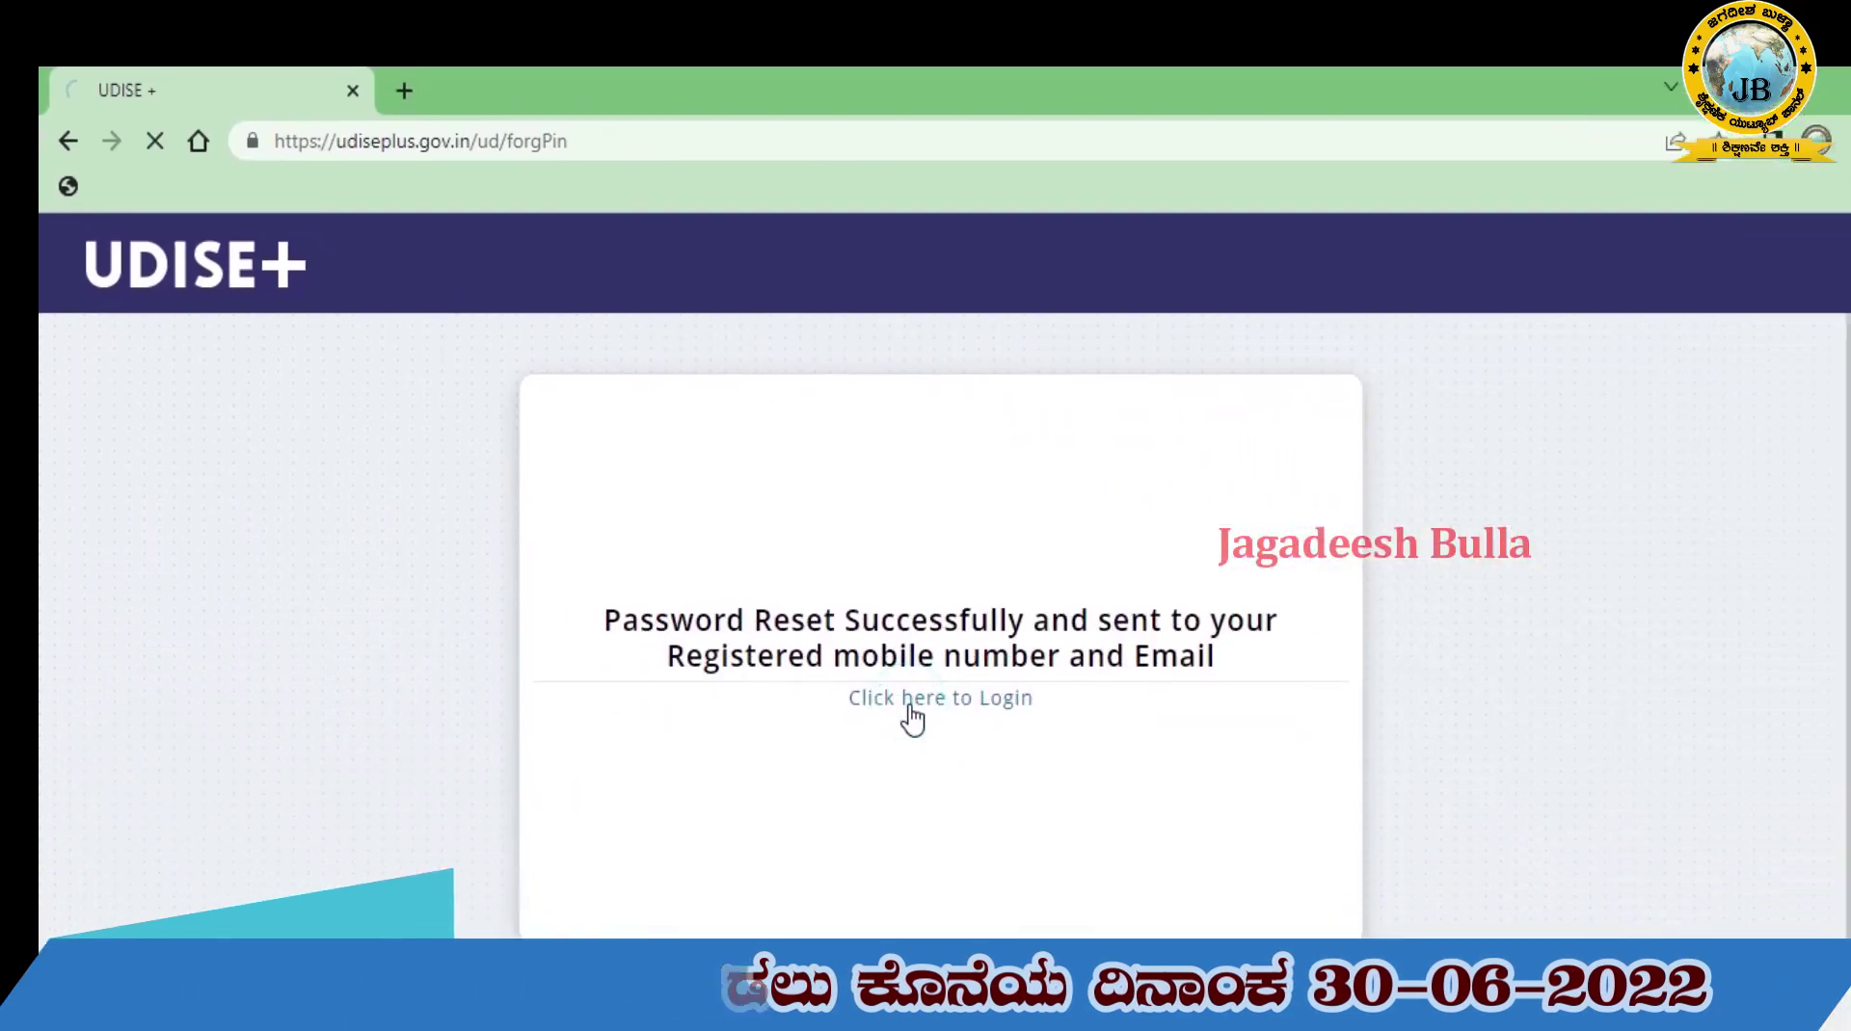
# Open the login page and fill in the school's user ID from the saved entries
pyautogui.click(911, 704)
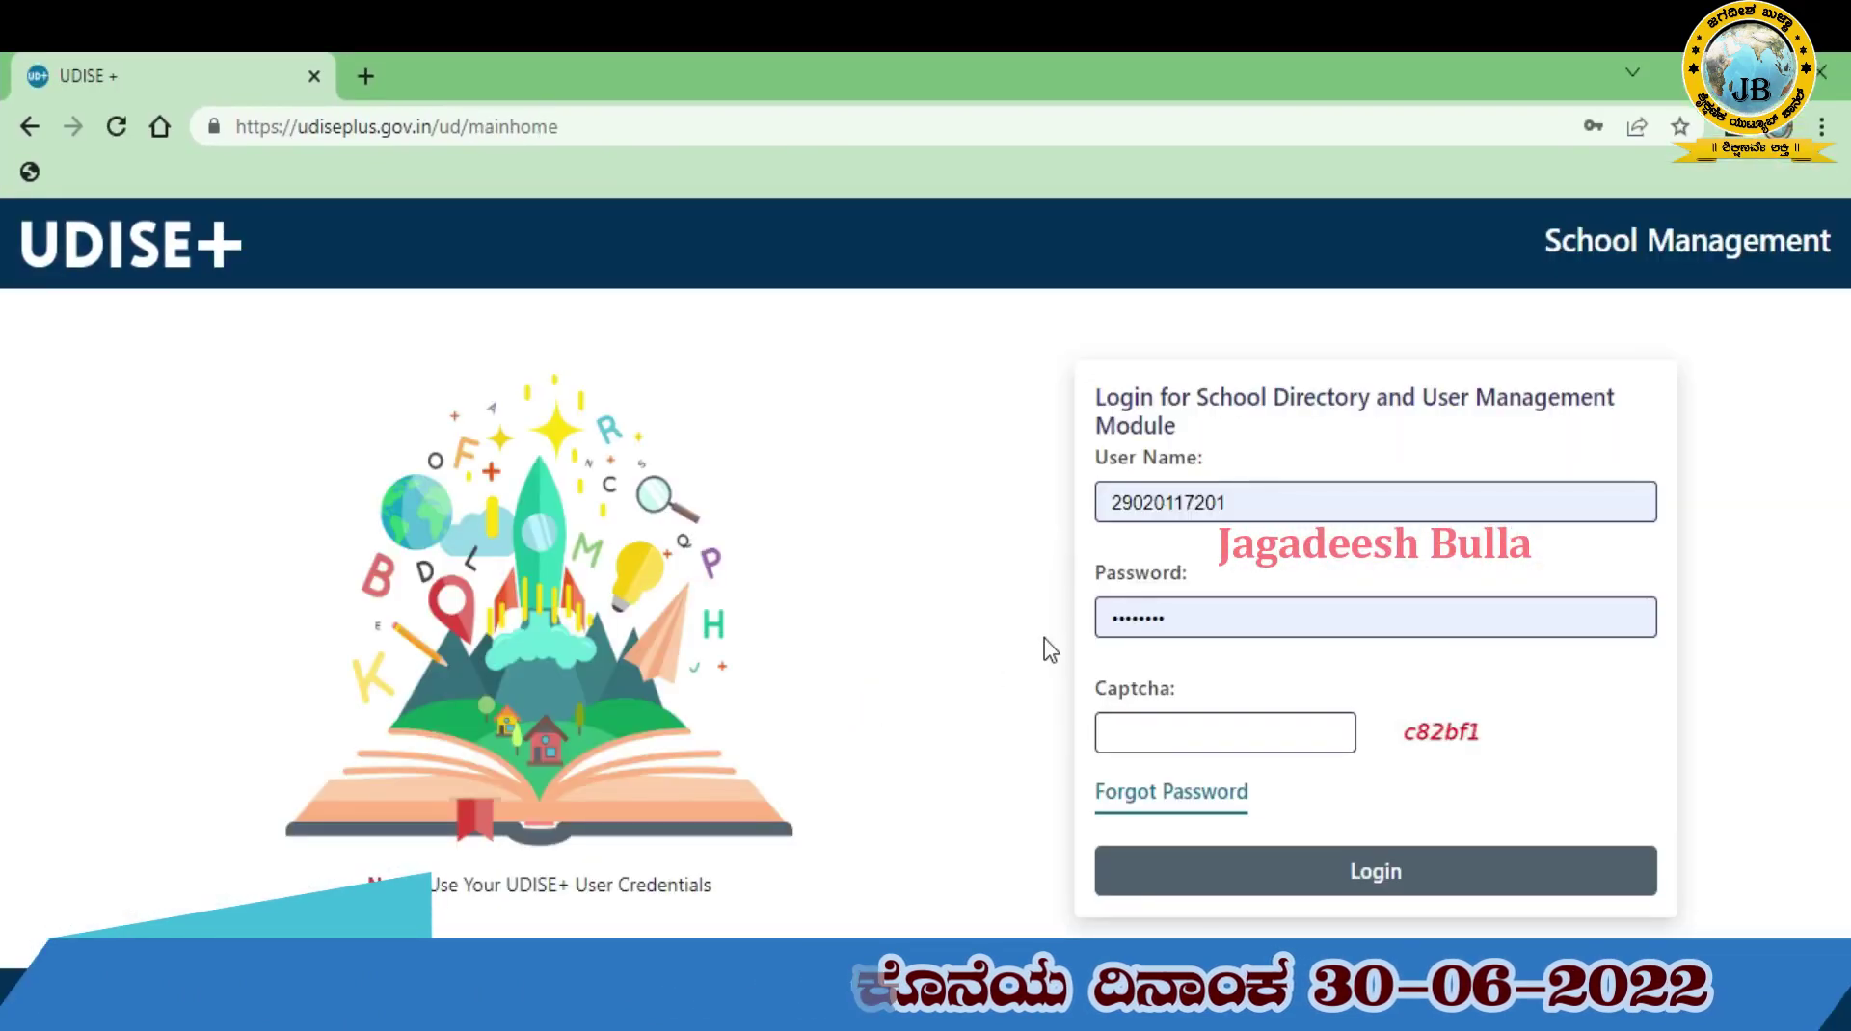
pyautogui.click(1268, 502)
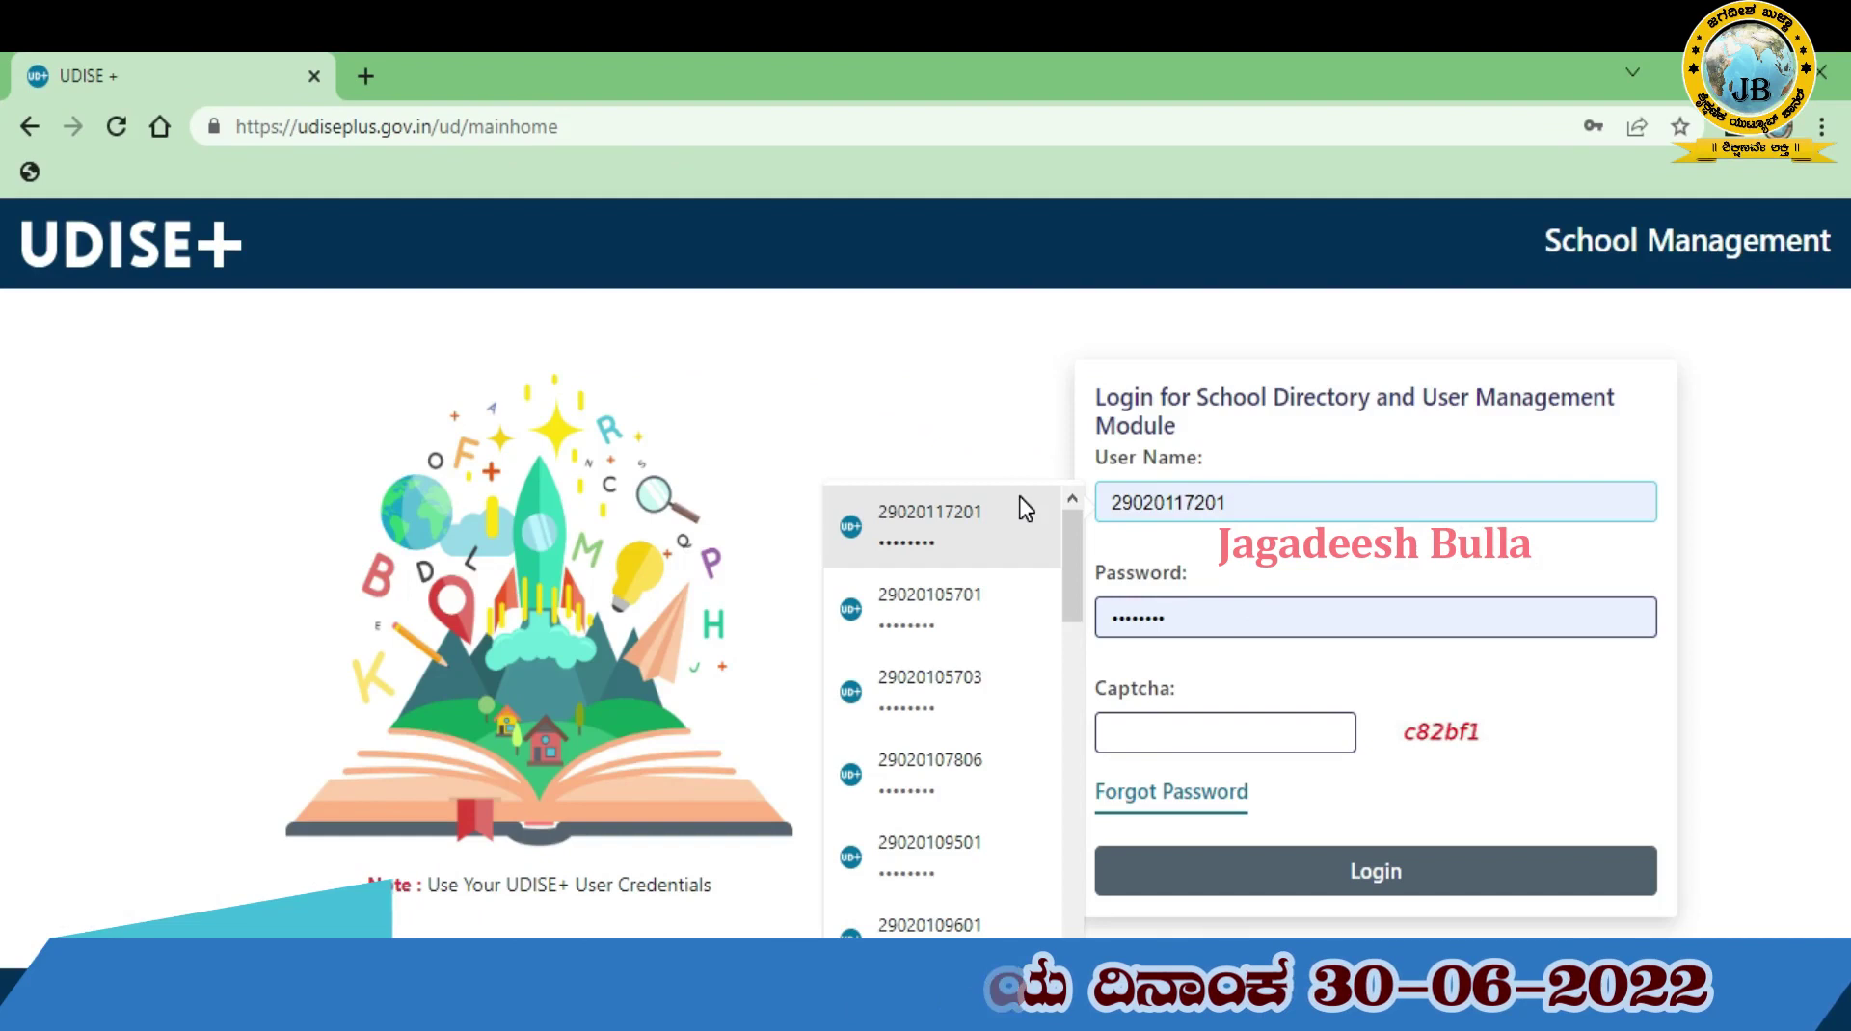
pyautogui.moveTo(1271, 503); pyautogui.dragTo(1109, 506)
pyautogui.click(1311, 503)
pyautogui.press('Down')
pyautogui.press('Return')
# Enter the new password from the SMS and the shown captcha, then log in
pyautogui.hotkey('alt', 'Tab')
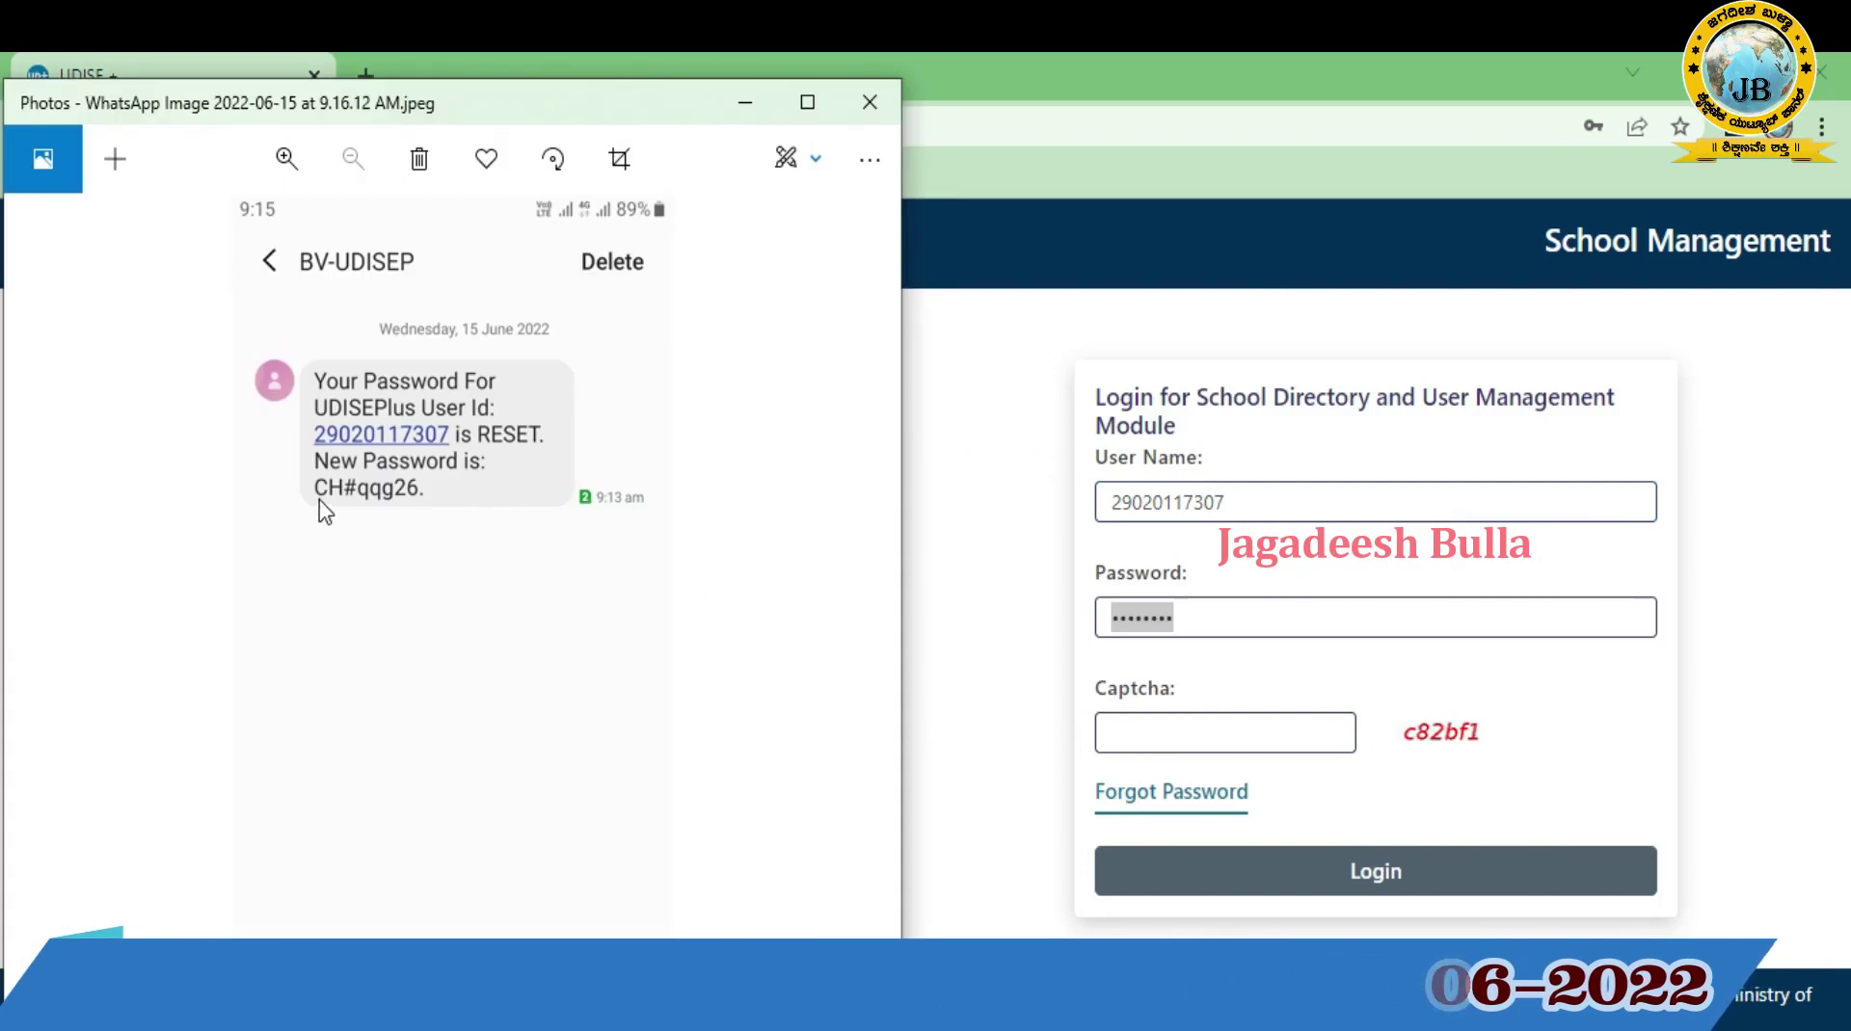
pyautogui.click(323, 496)
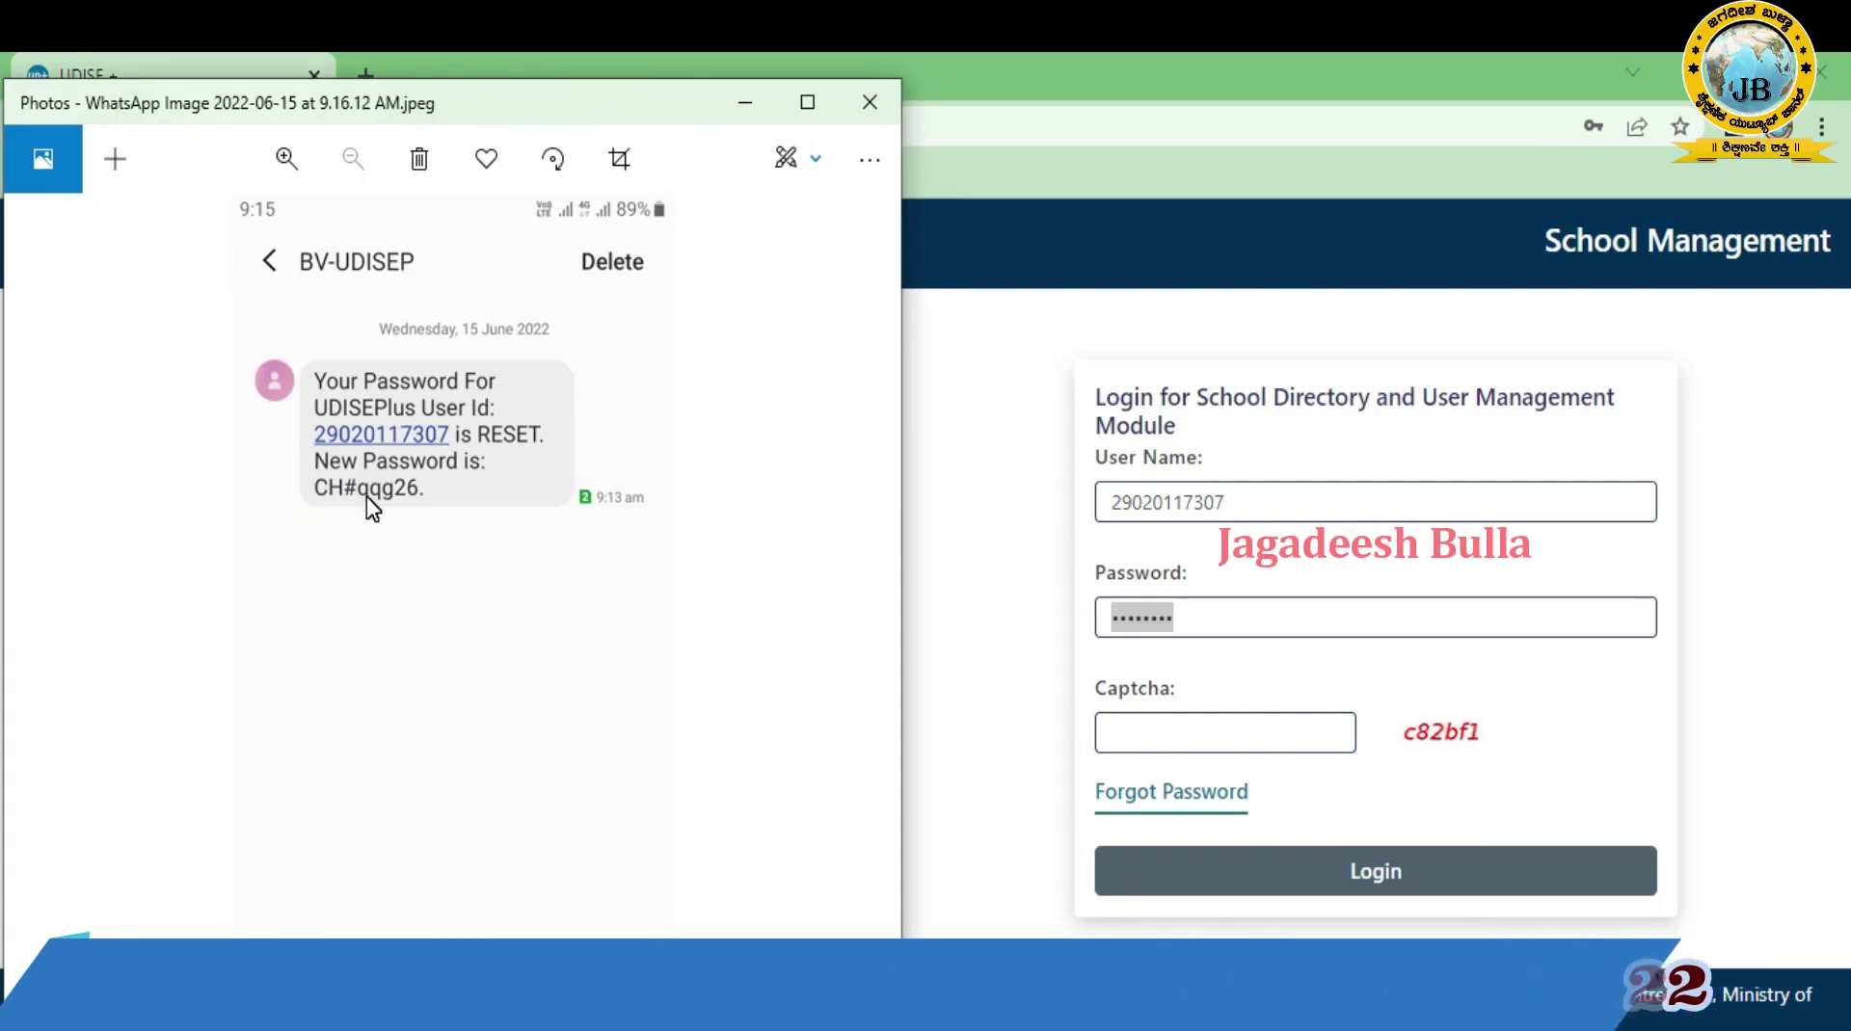
pyautogui.hotkey('alt', 'Tab')
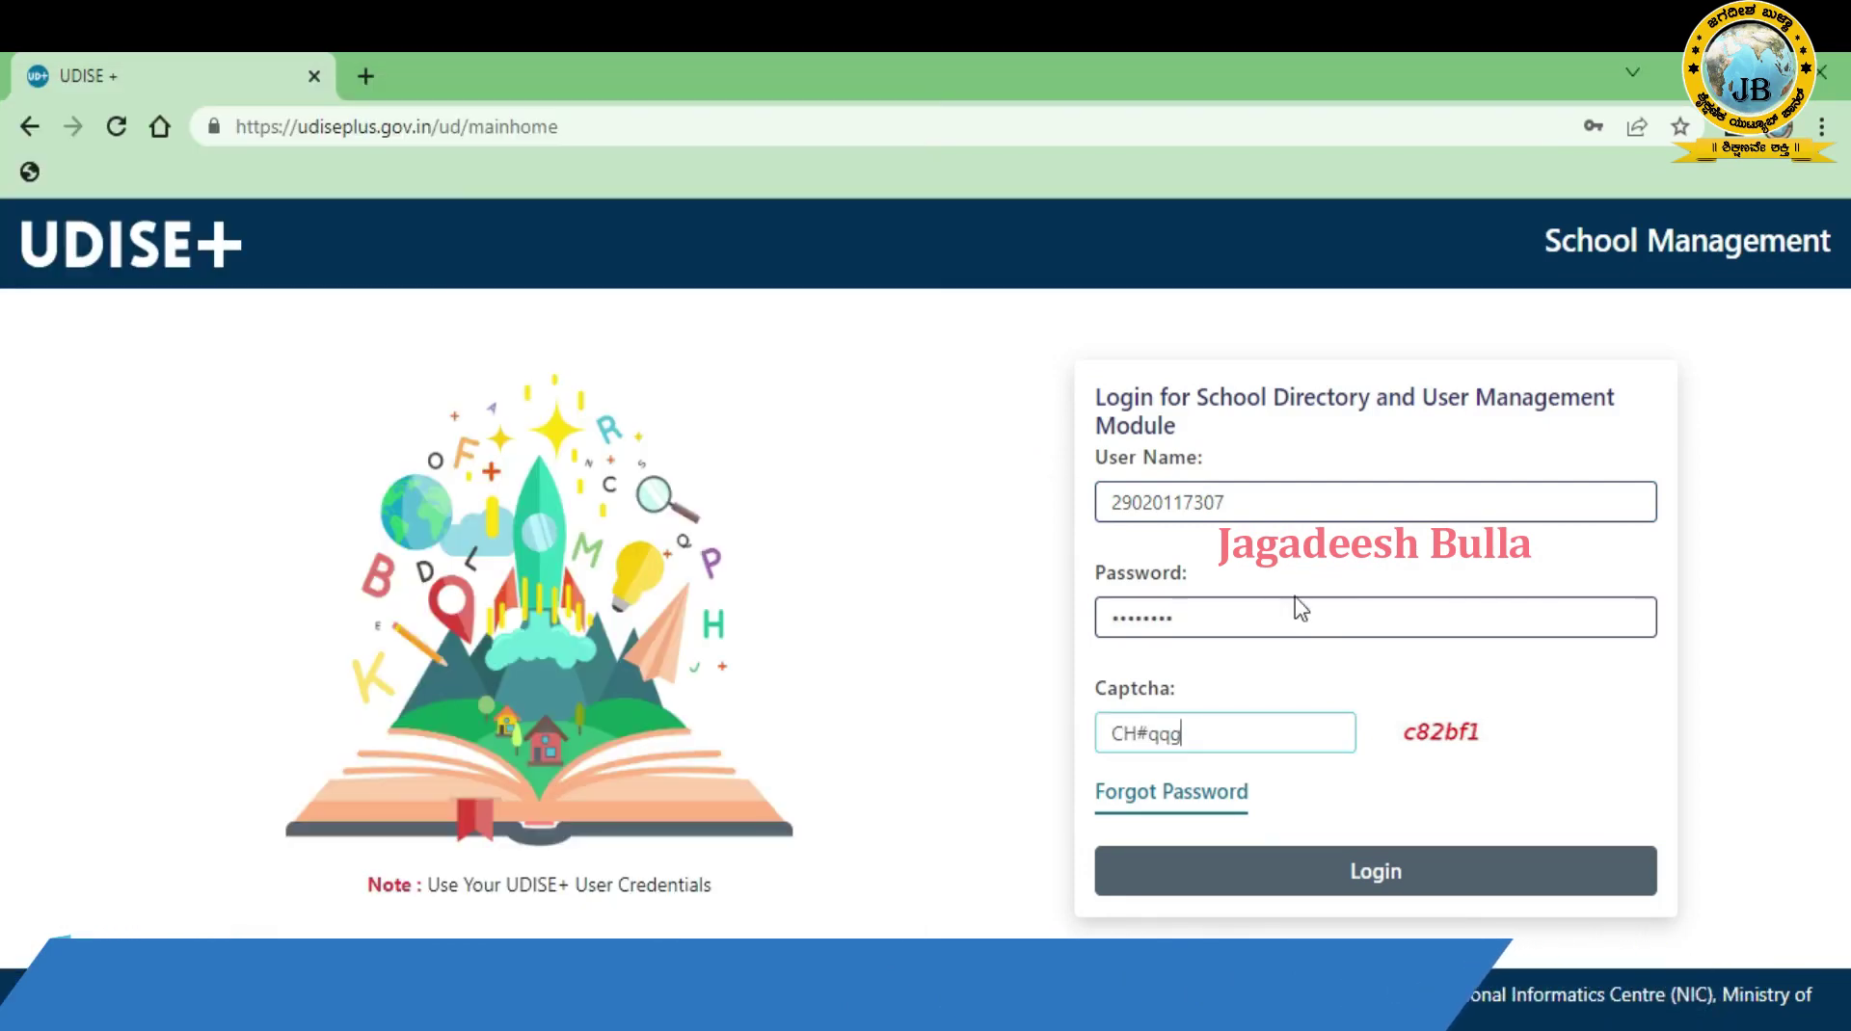
pyautogui.moveTo(1195, 732); pyautogui.dragTo(1043, 742)
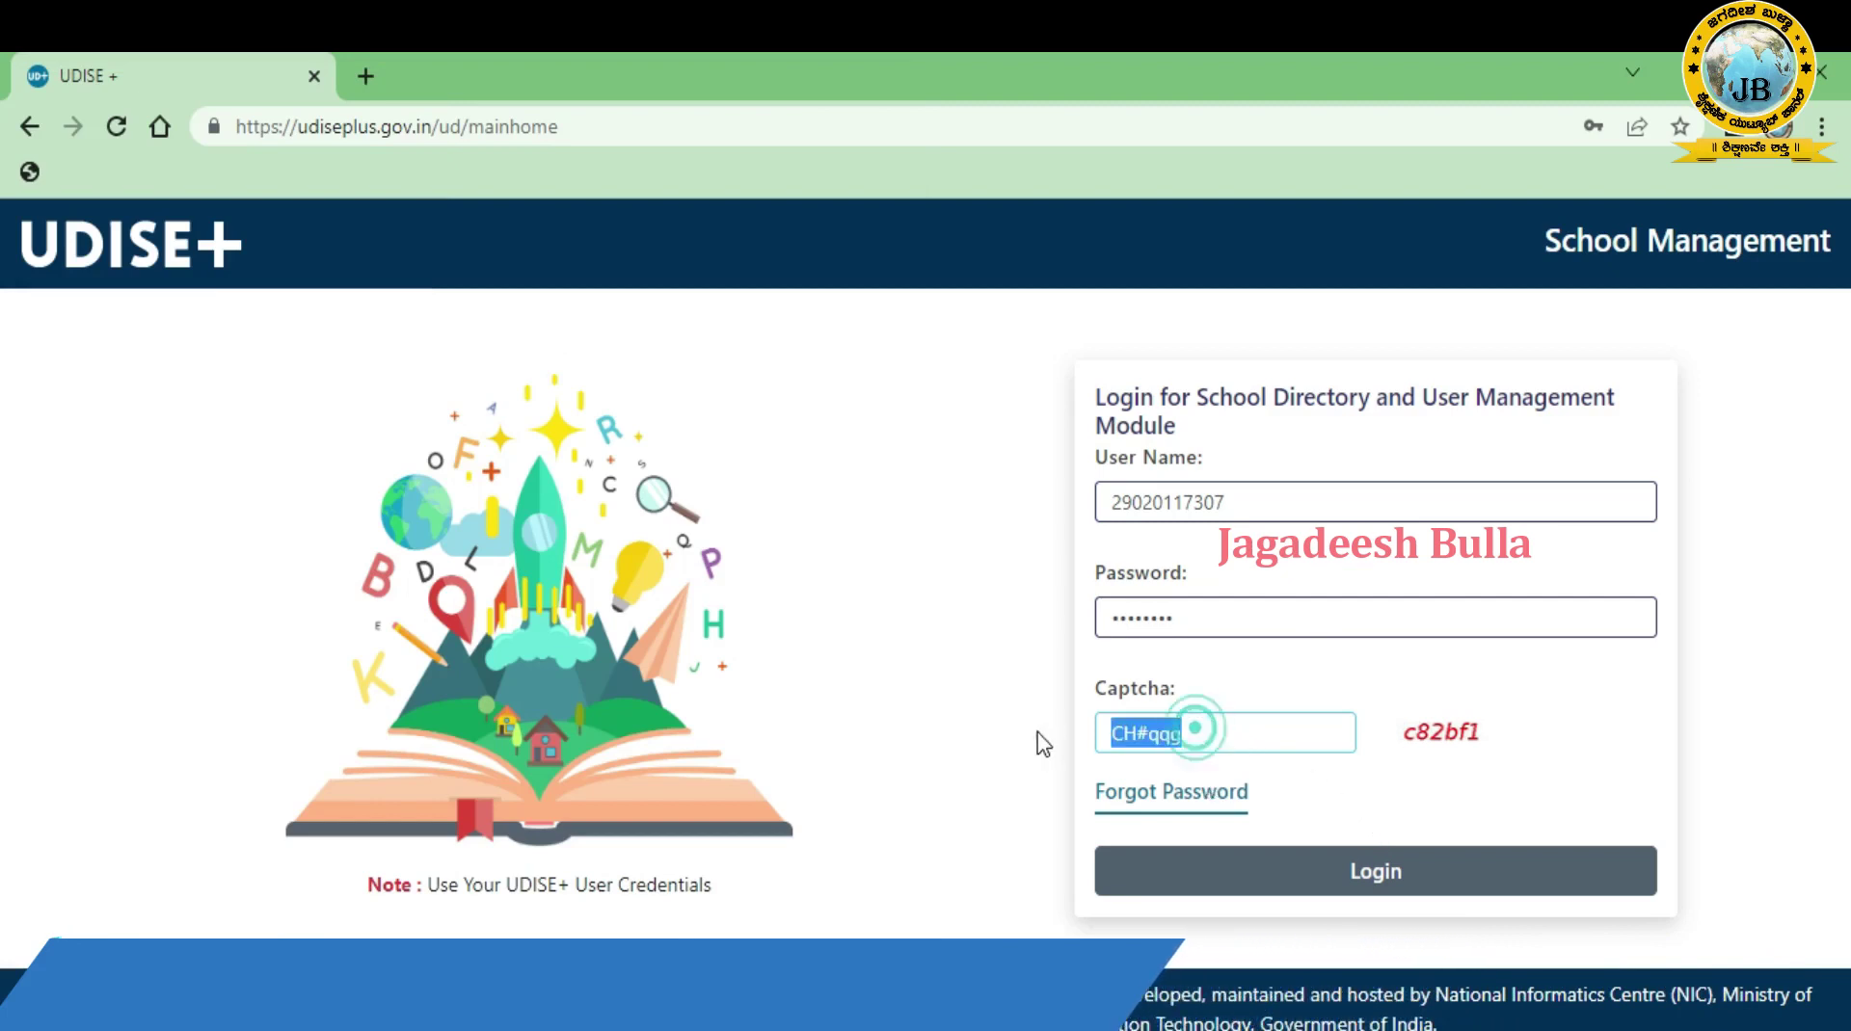
pyautogui.click(1244, 614)
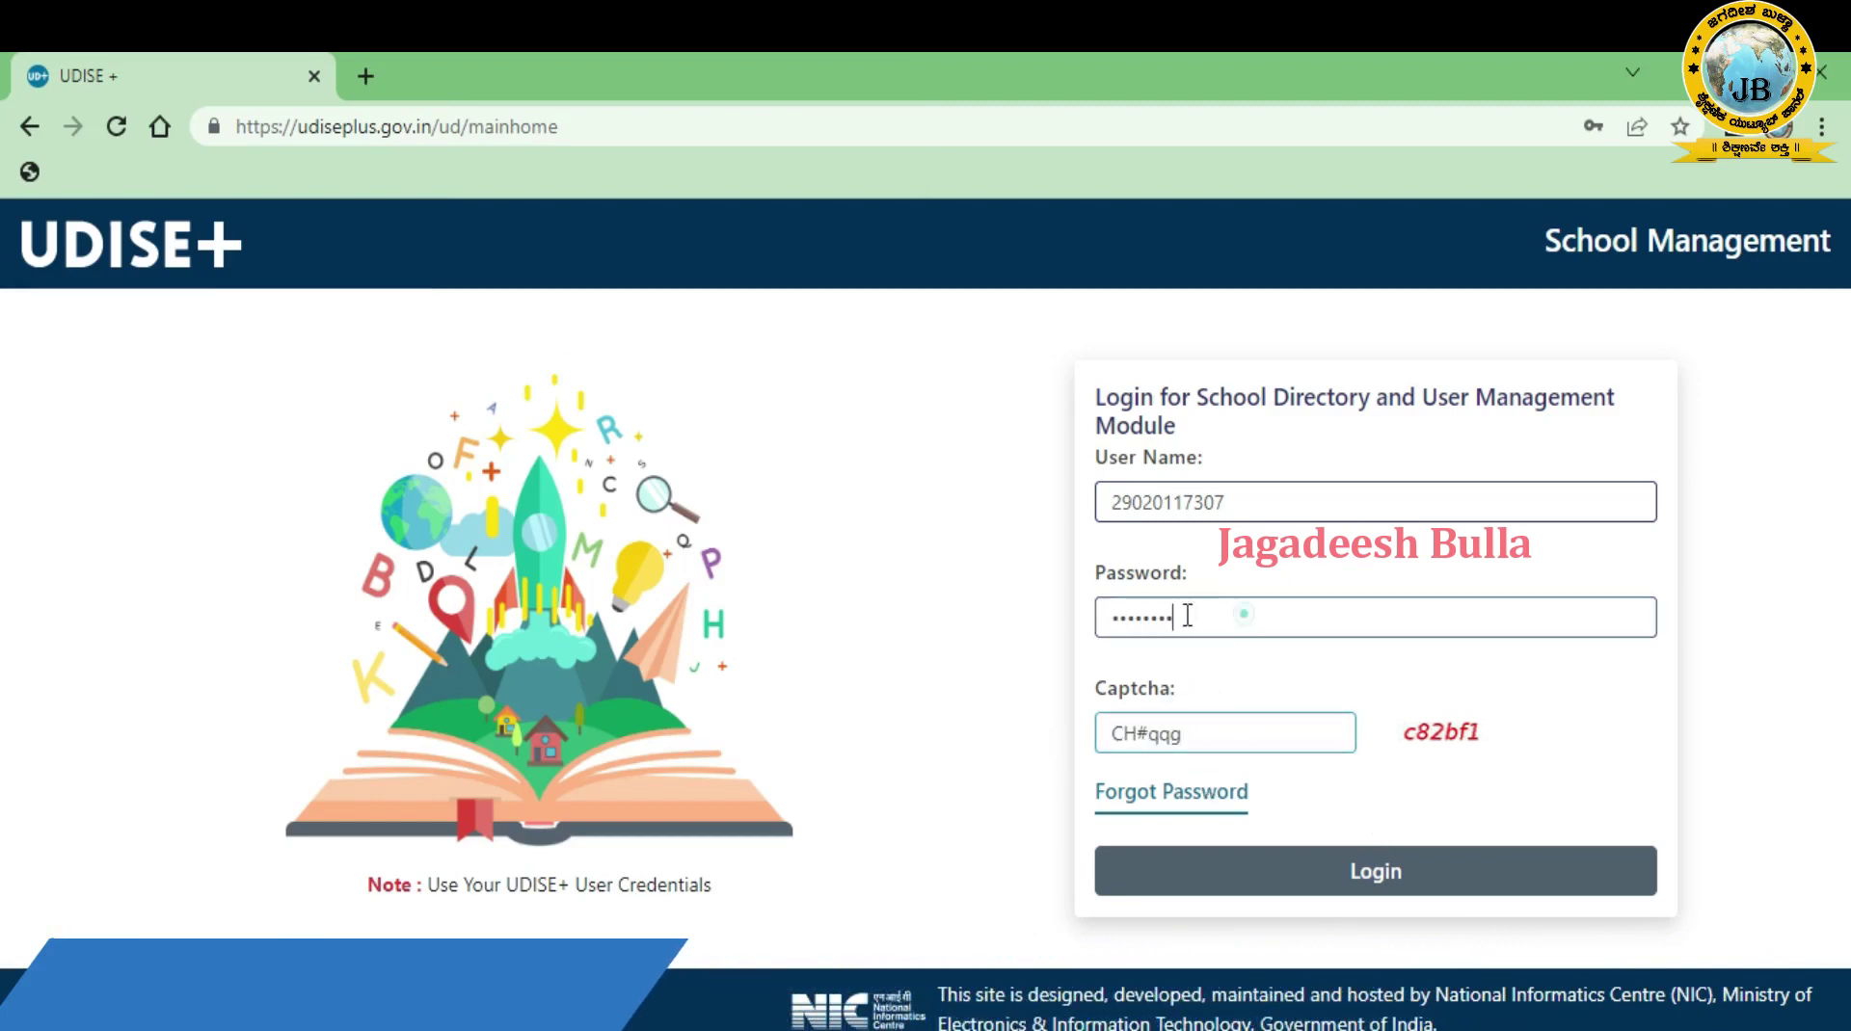
pyautogui.moveTo(1188, 615); pyautogui.dragTo(929, 590)
pyautogui.hotkey('ctrl', 'v')
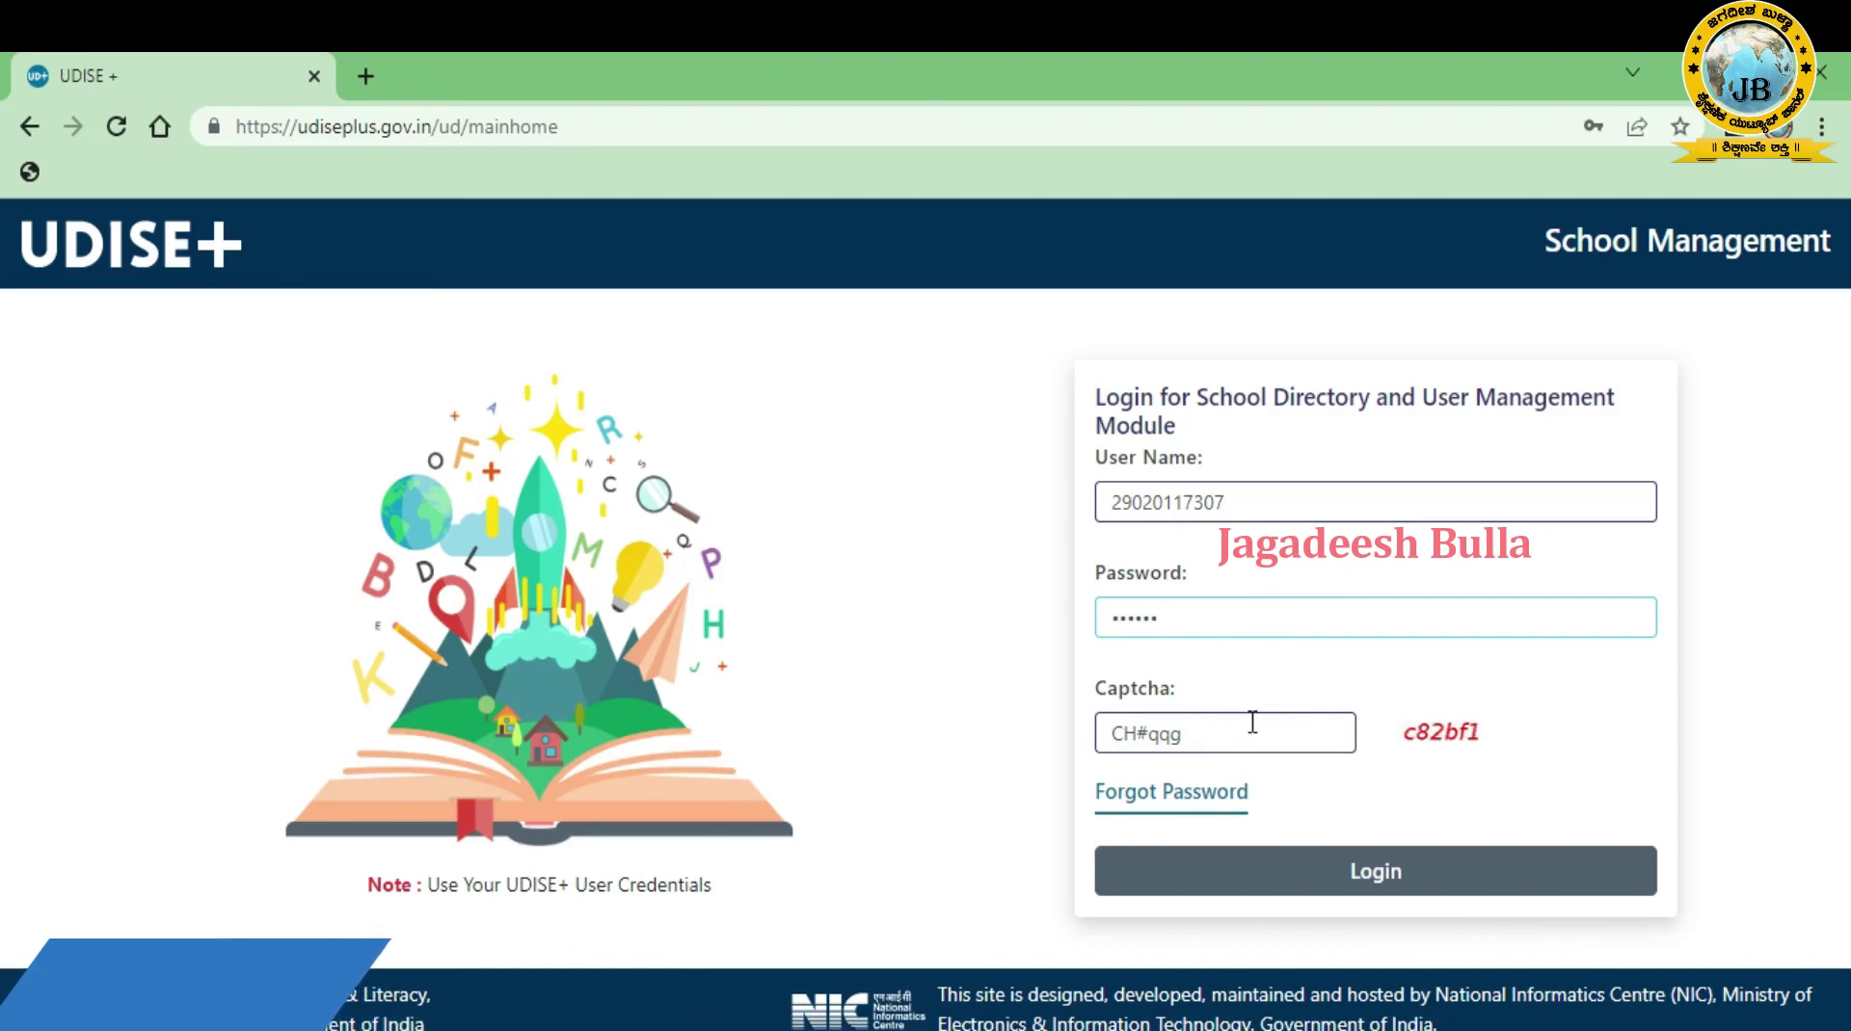
pyautogui.moveTo(1253, 722); pyautogui.dragTo(962, 723)
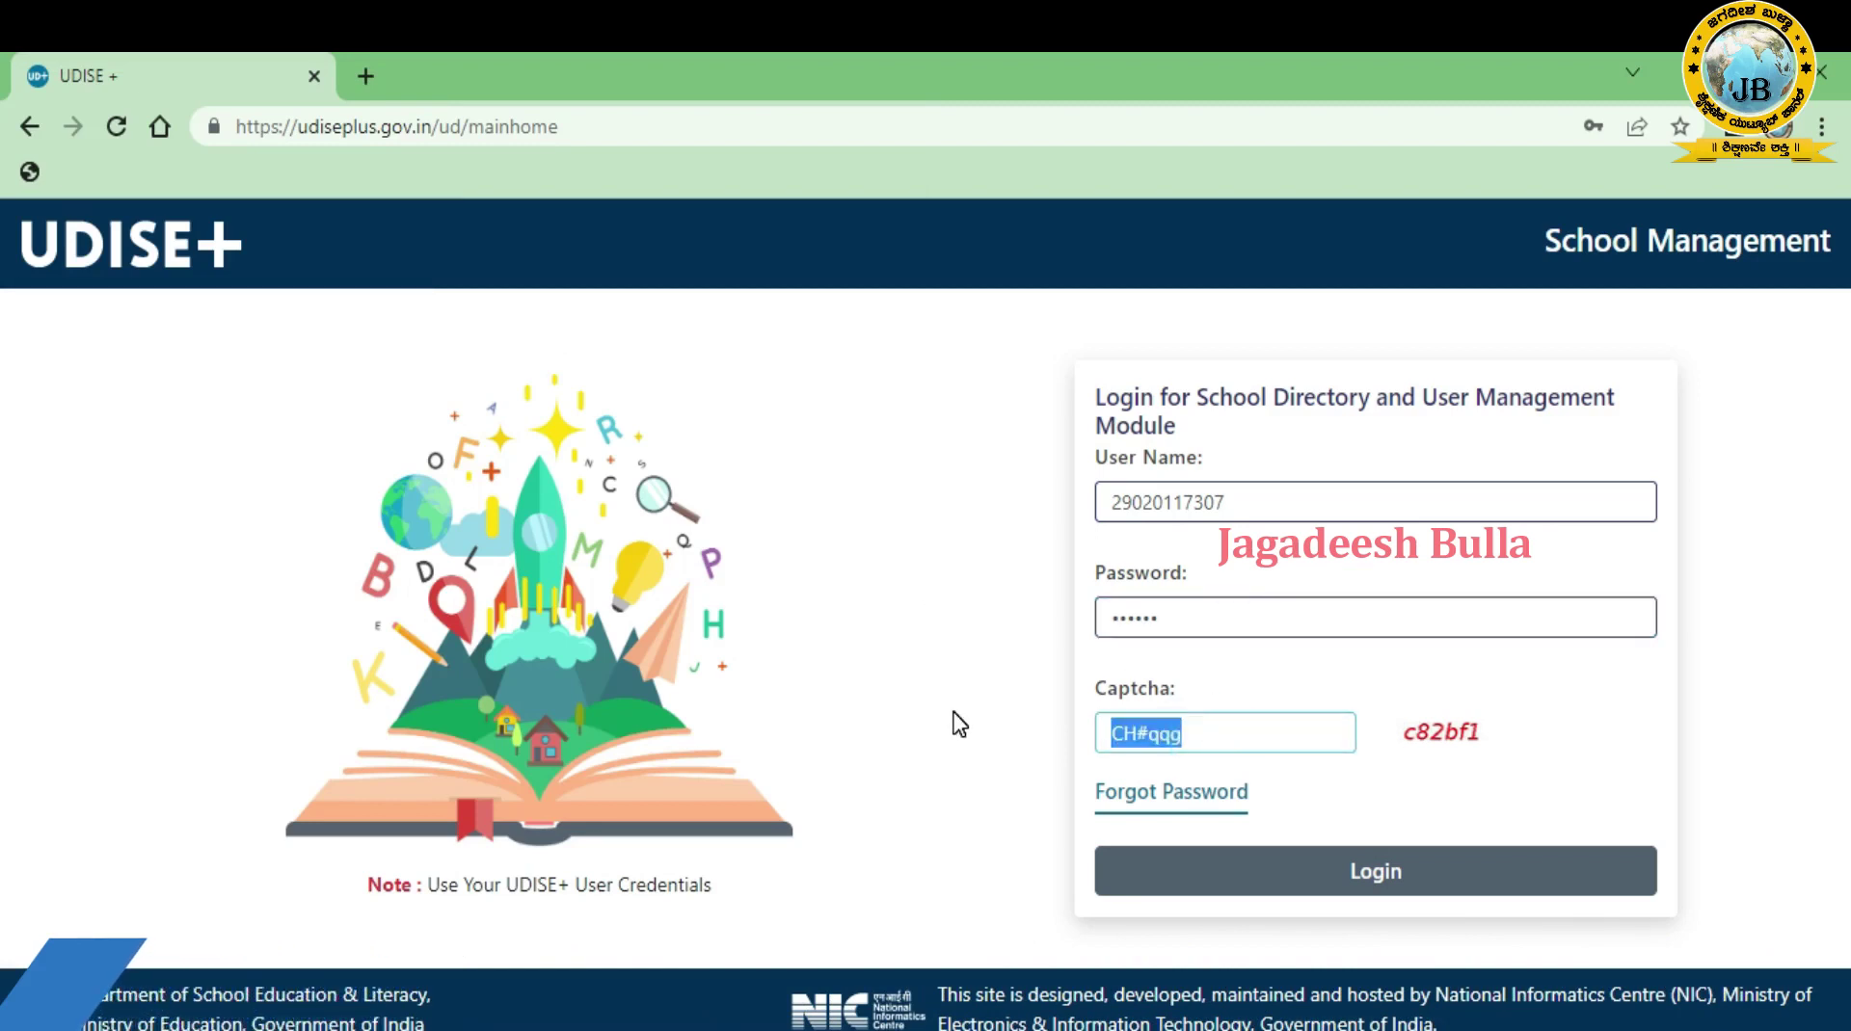
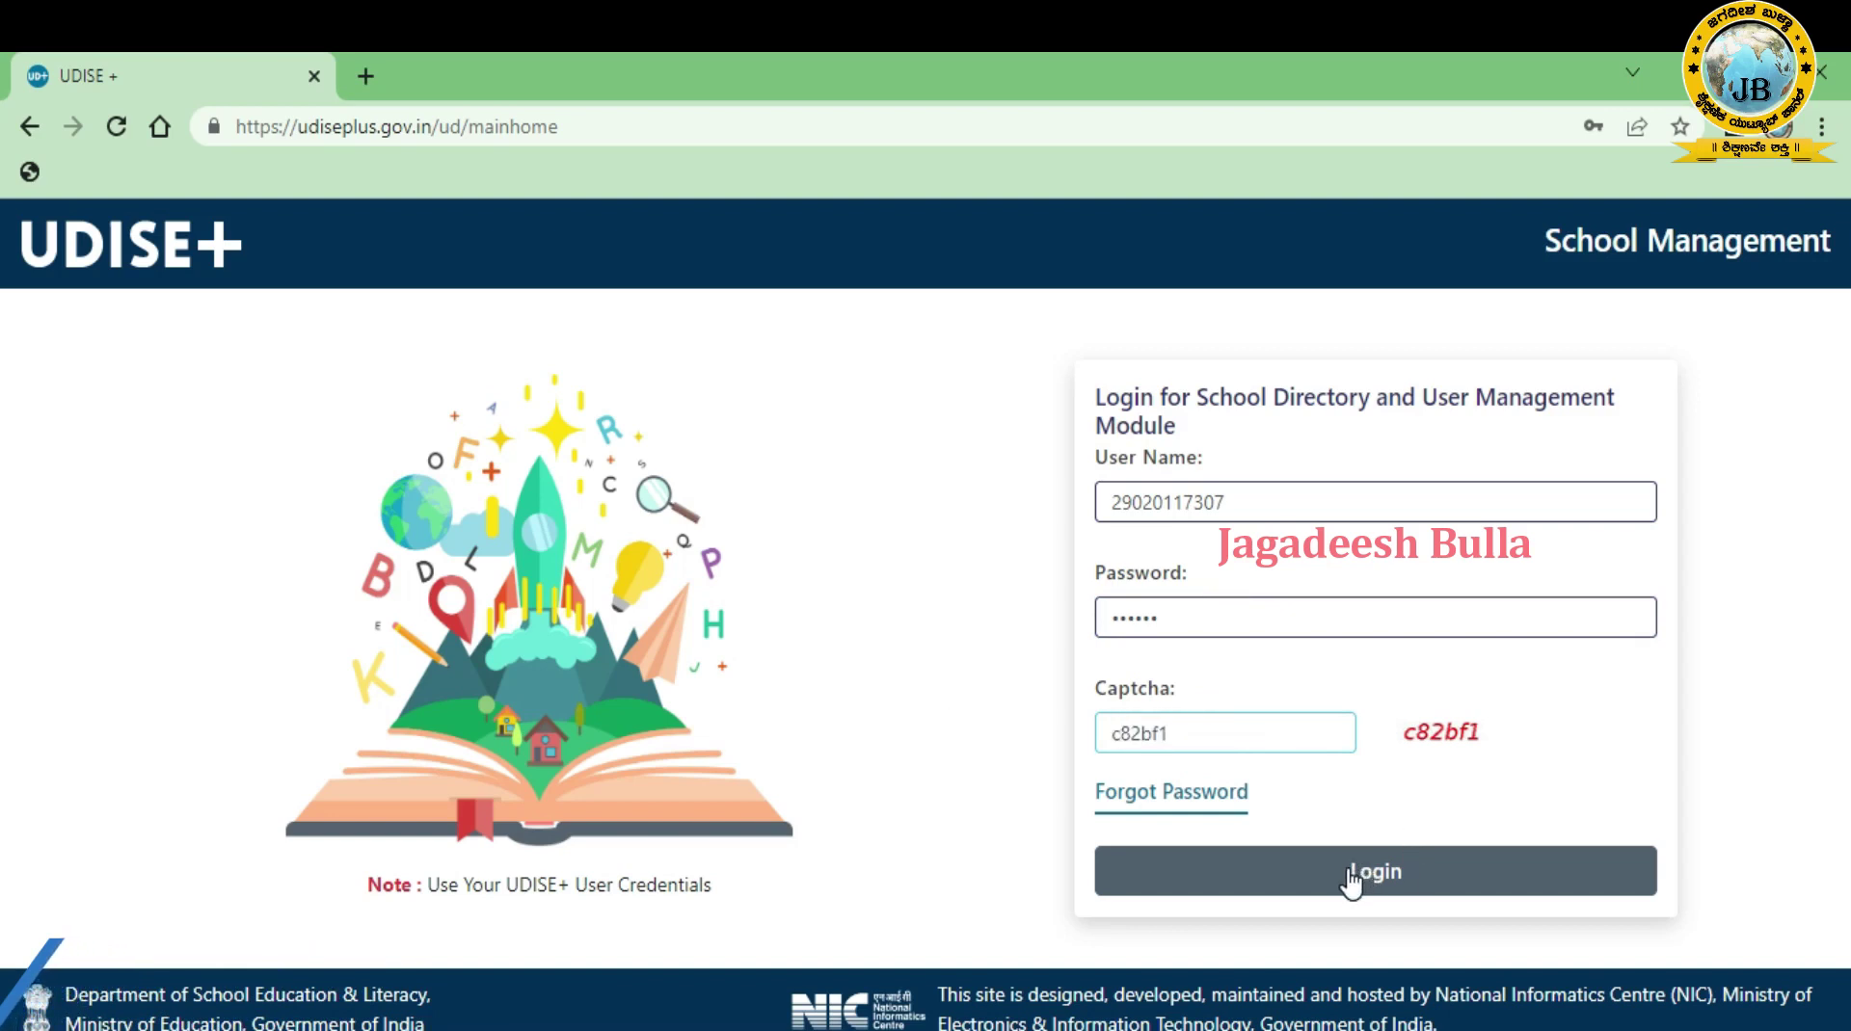
pyautogui.click(1353, 877)
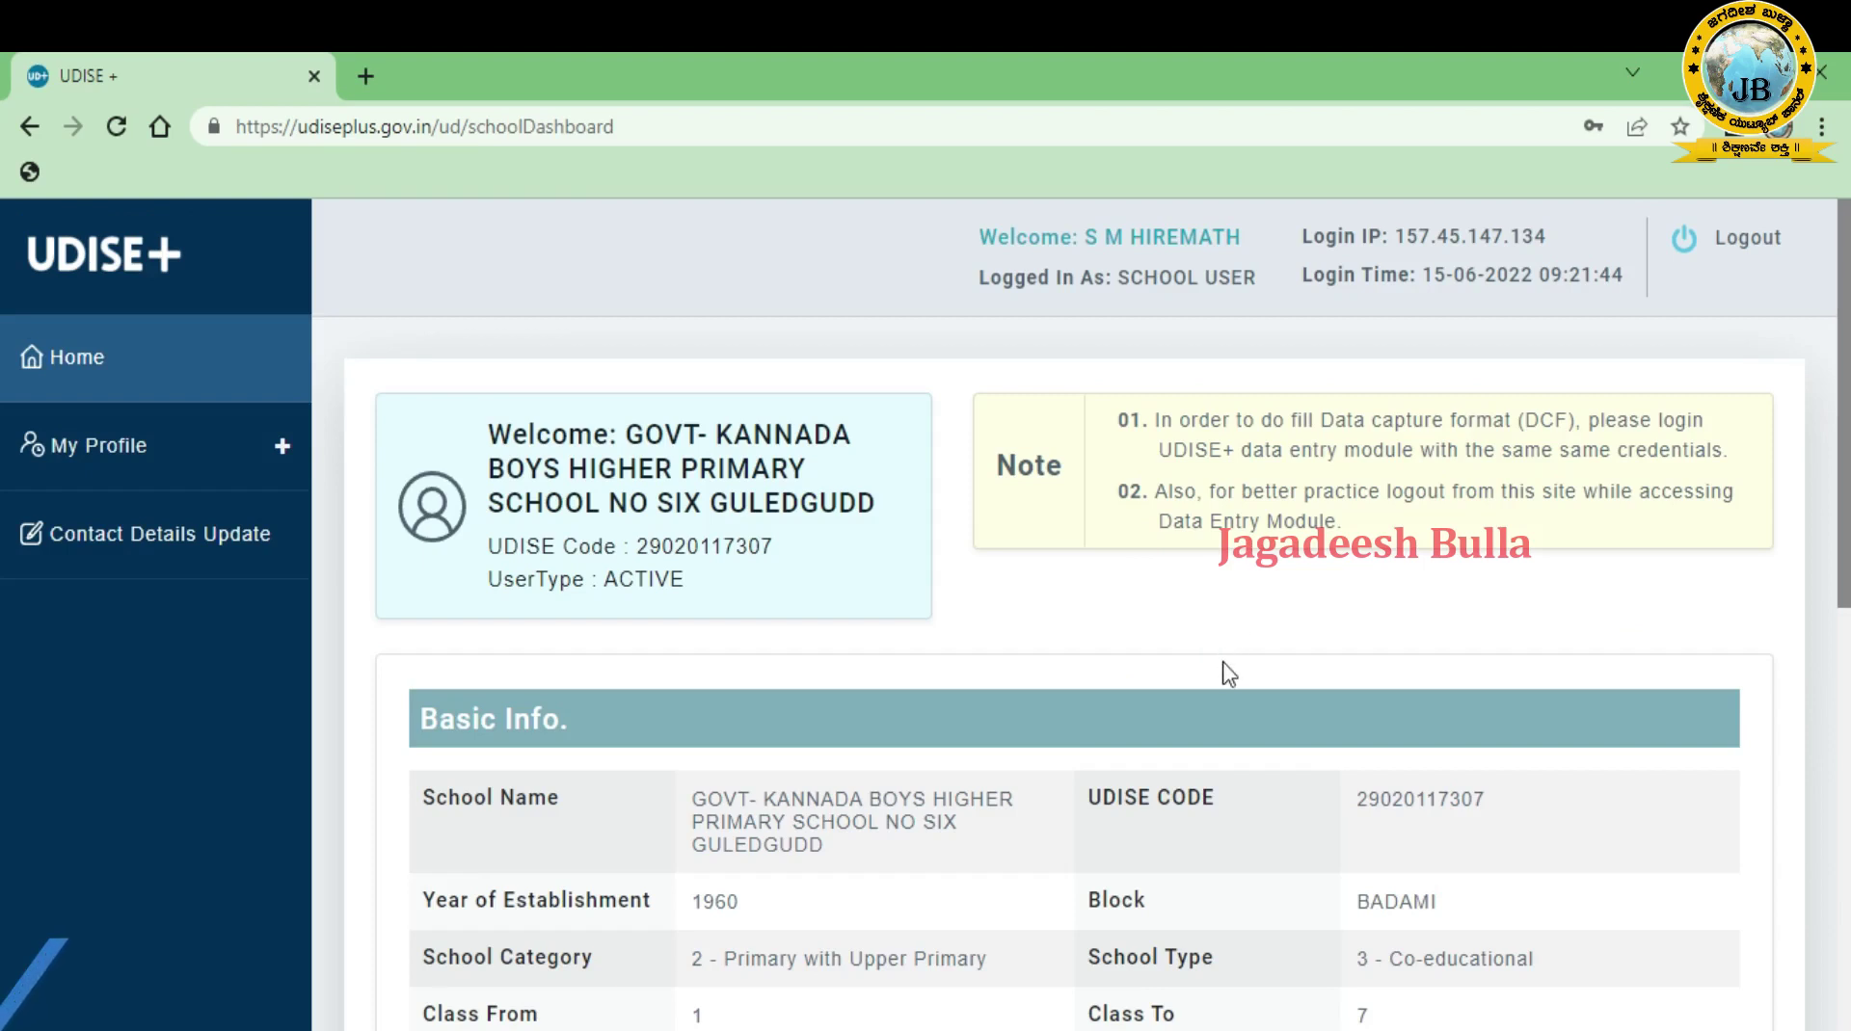
# Highlight the logged-in user and role, the welcome card, ACTIVE status and the data capture note
pyautogui.scroll(-1, 1203, 660)
pyautogui.scroll(1, 1205, 656)
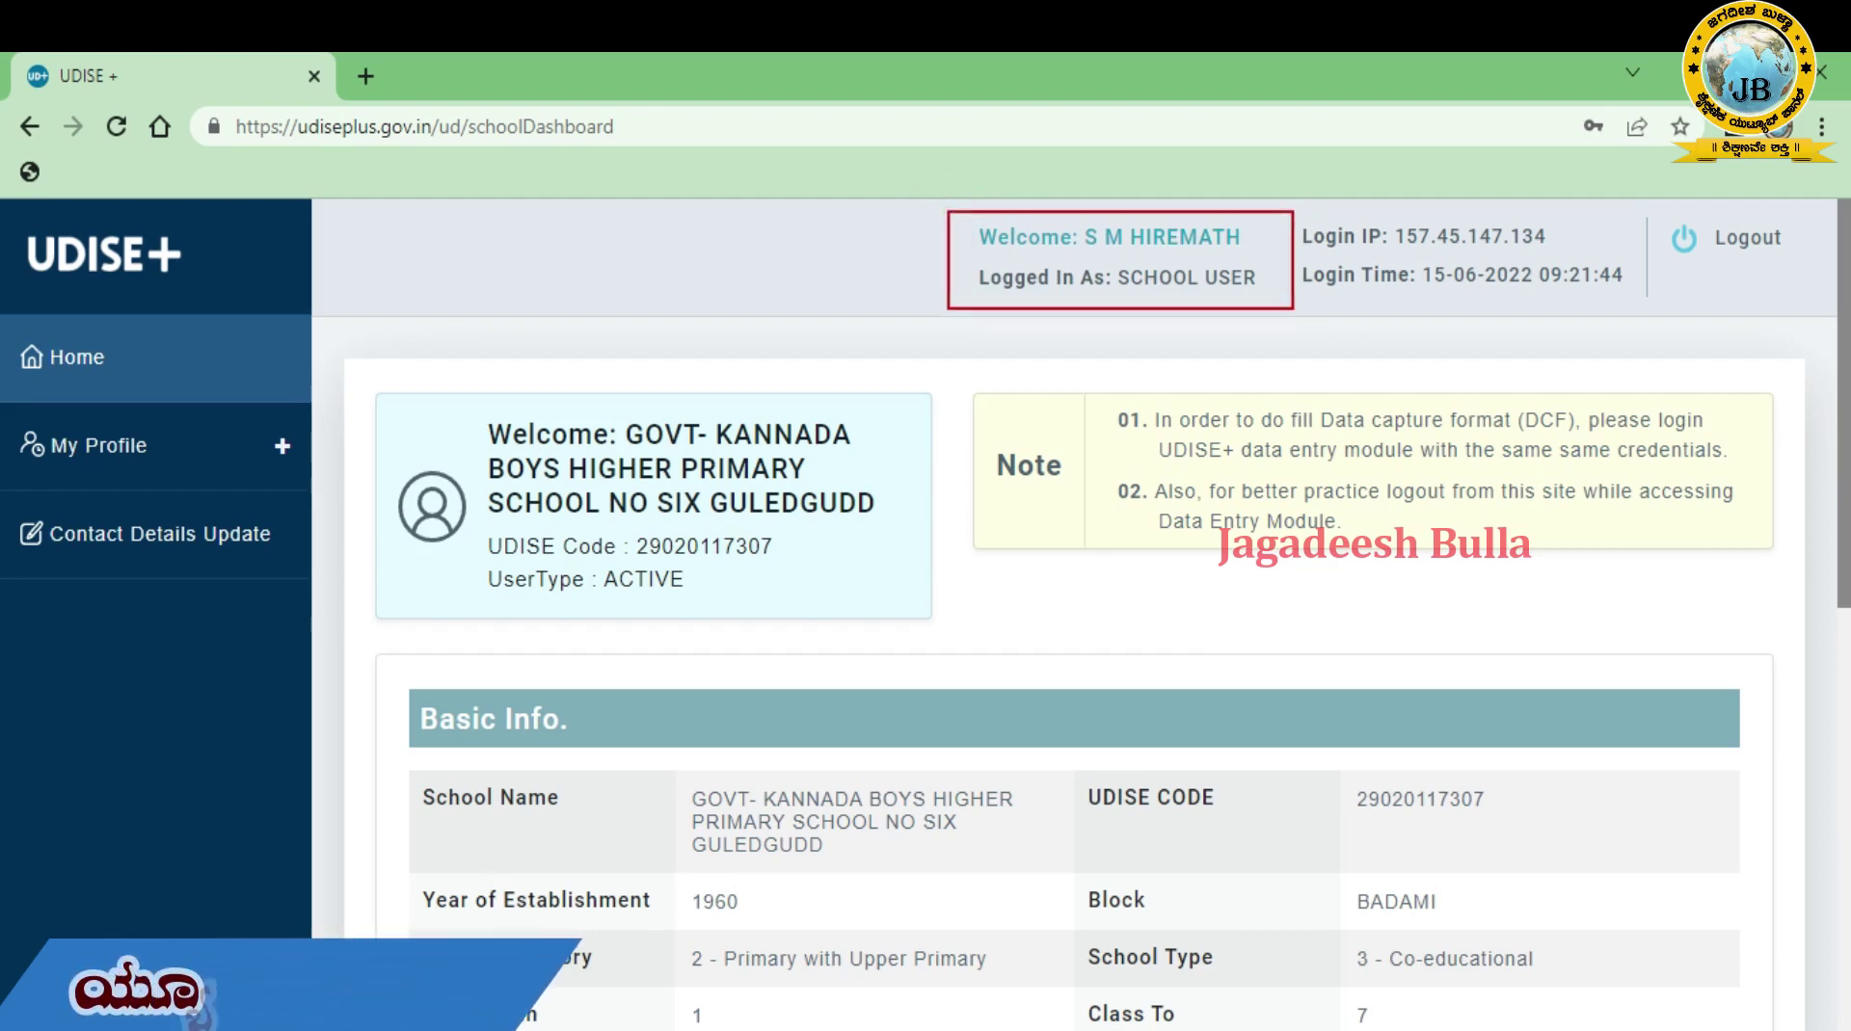
pyautogui.moveTo(1299, 209); pyautogui.dragTo(1356, 289)
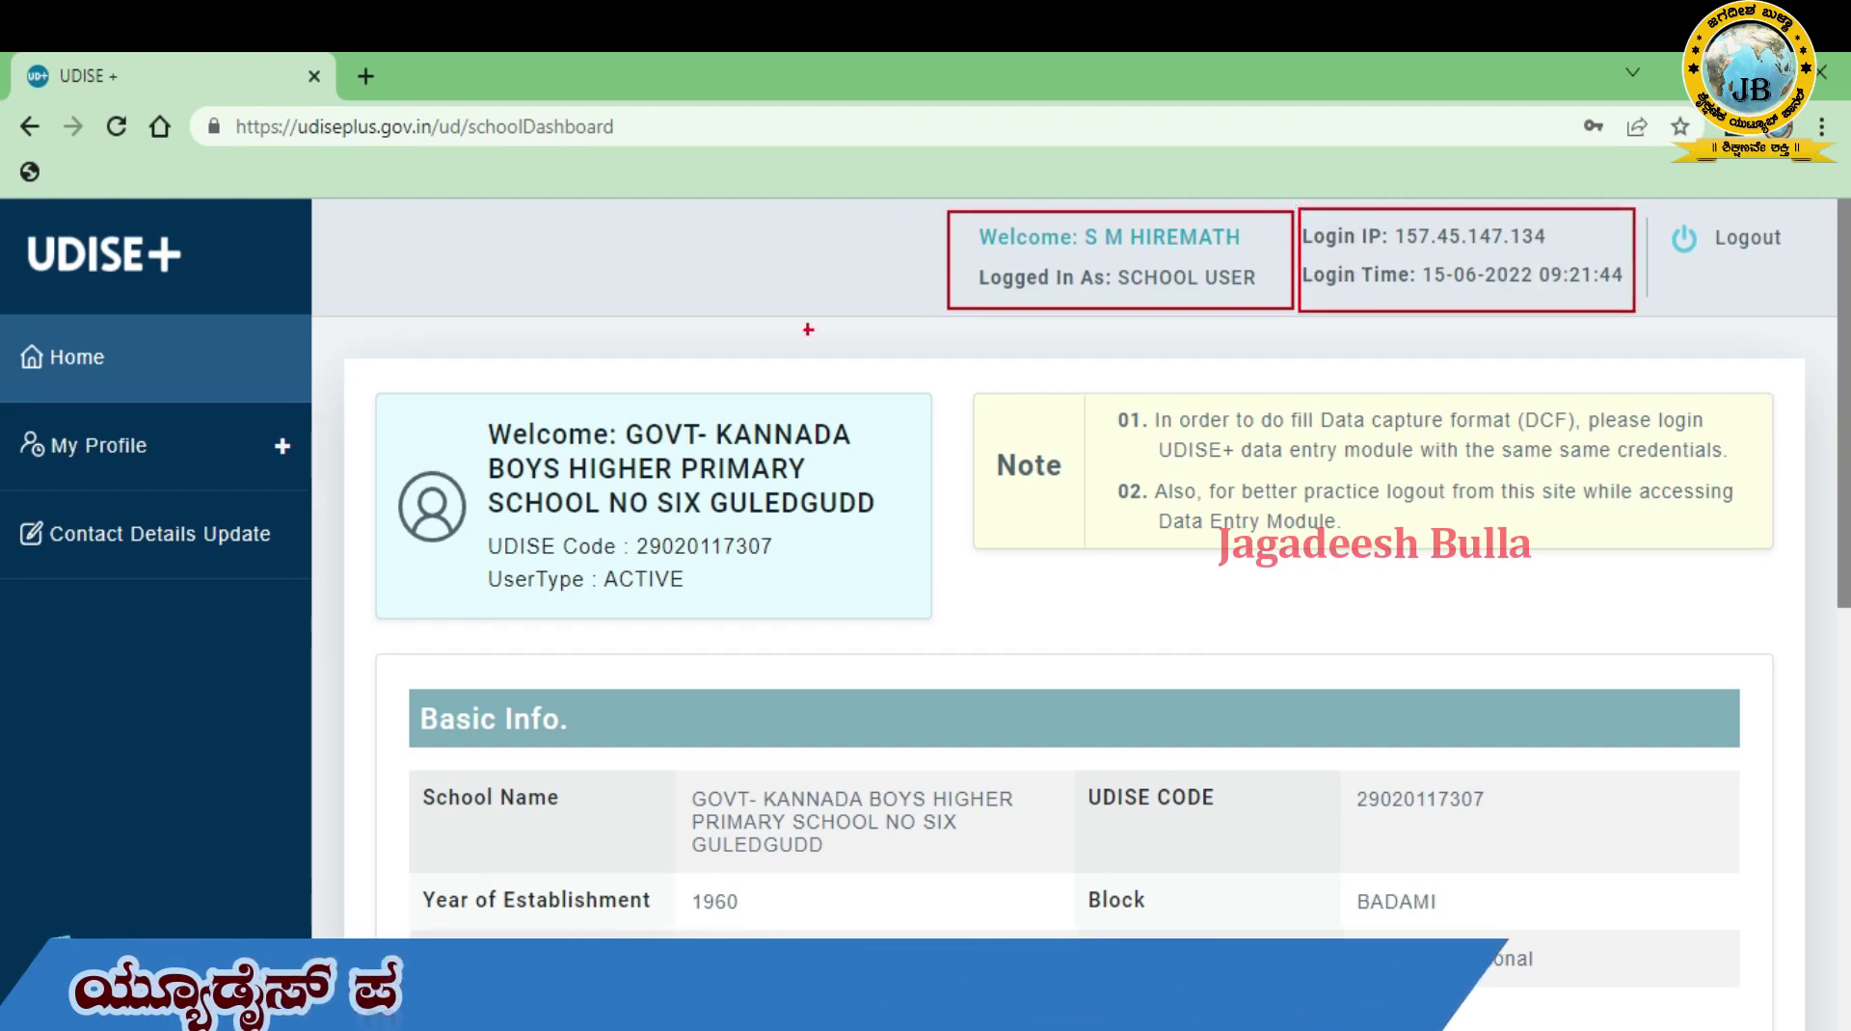
pyautogui.moveTo(376, 387)
pyautogui.mouseDown()
pyautogui.moveTo(836, 621)
pyautogui.moveTo(930, 620)
pyautogui.mouseUp()
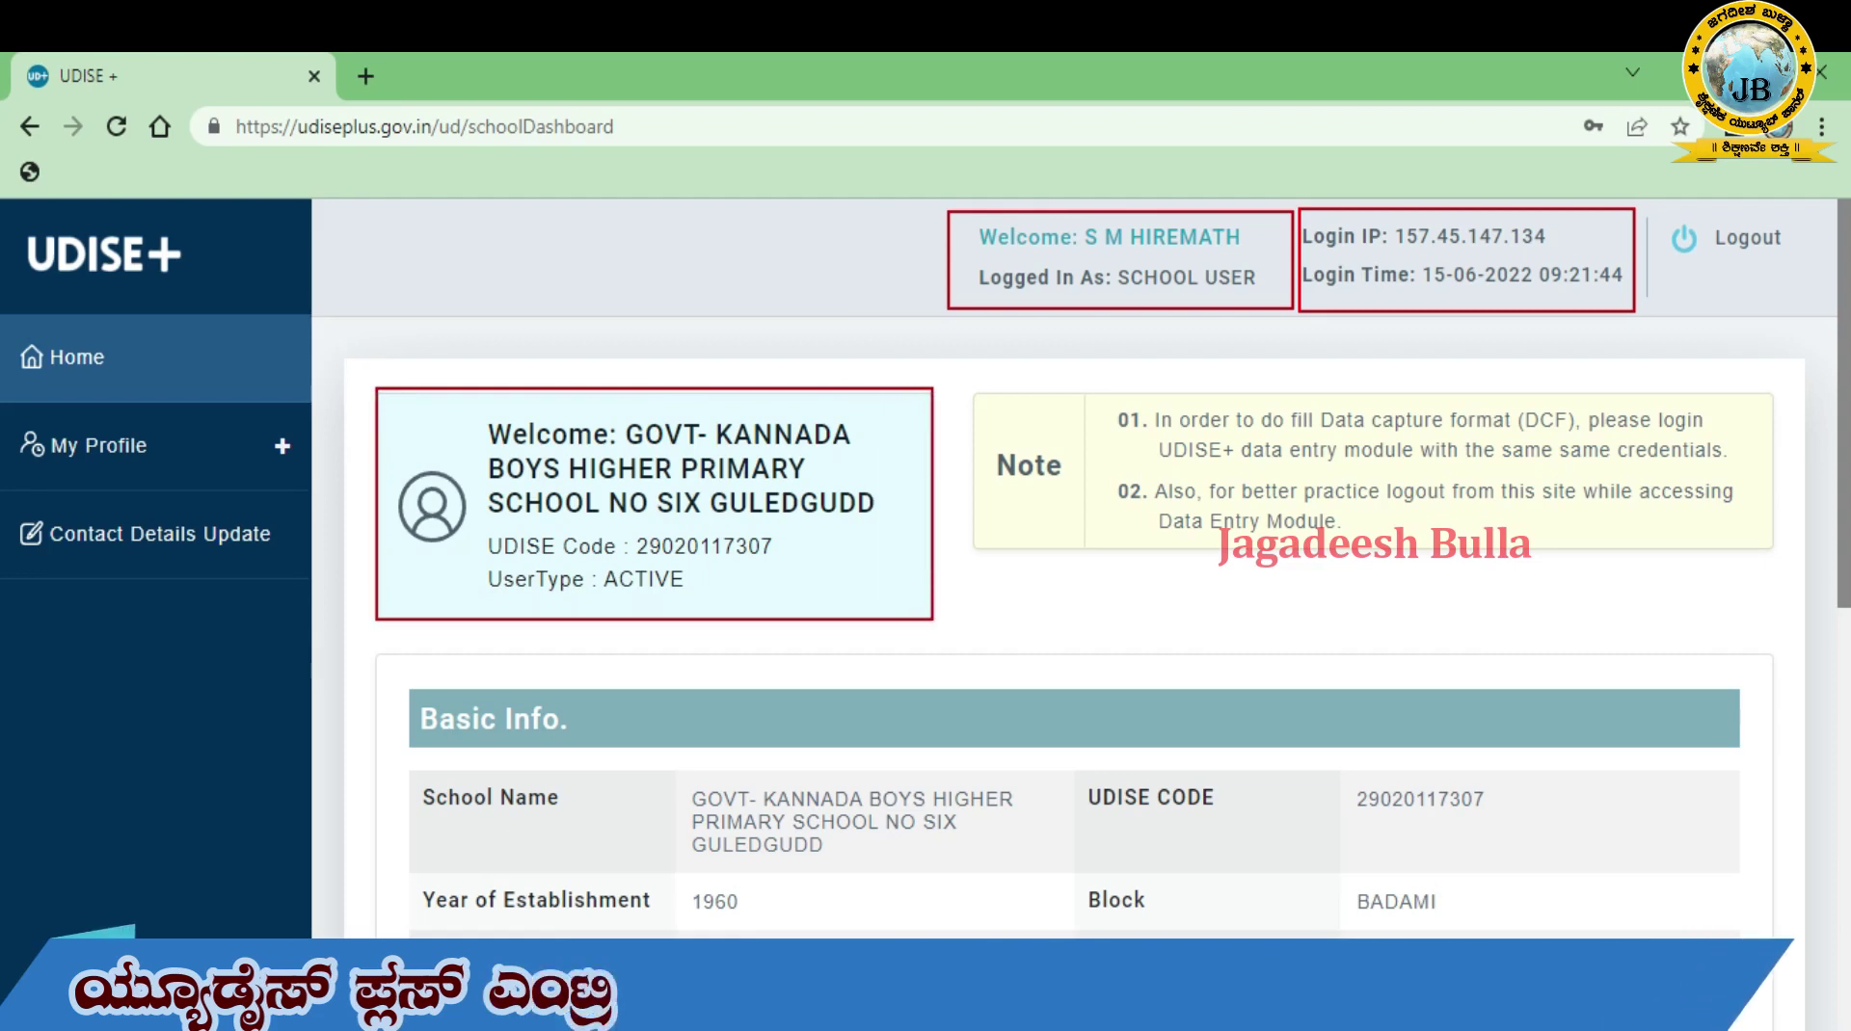
pyautogui.click(478, 560)
pyautogui.moveTo(645, 604); pyautogui.dragTo(696, 605)
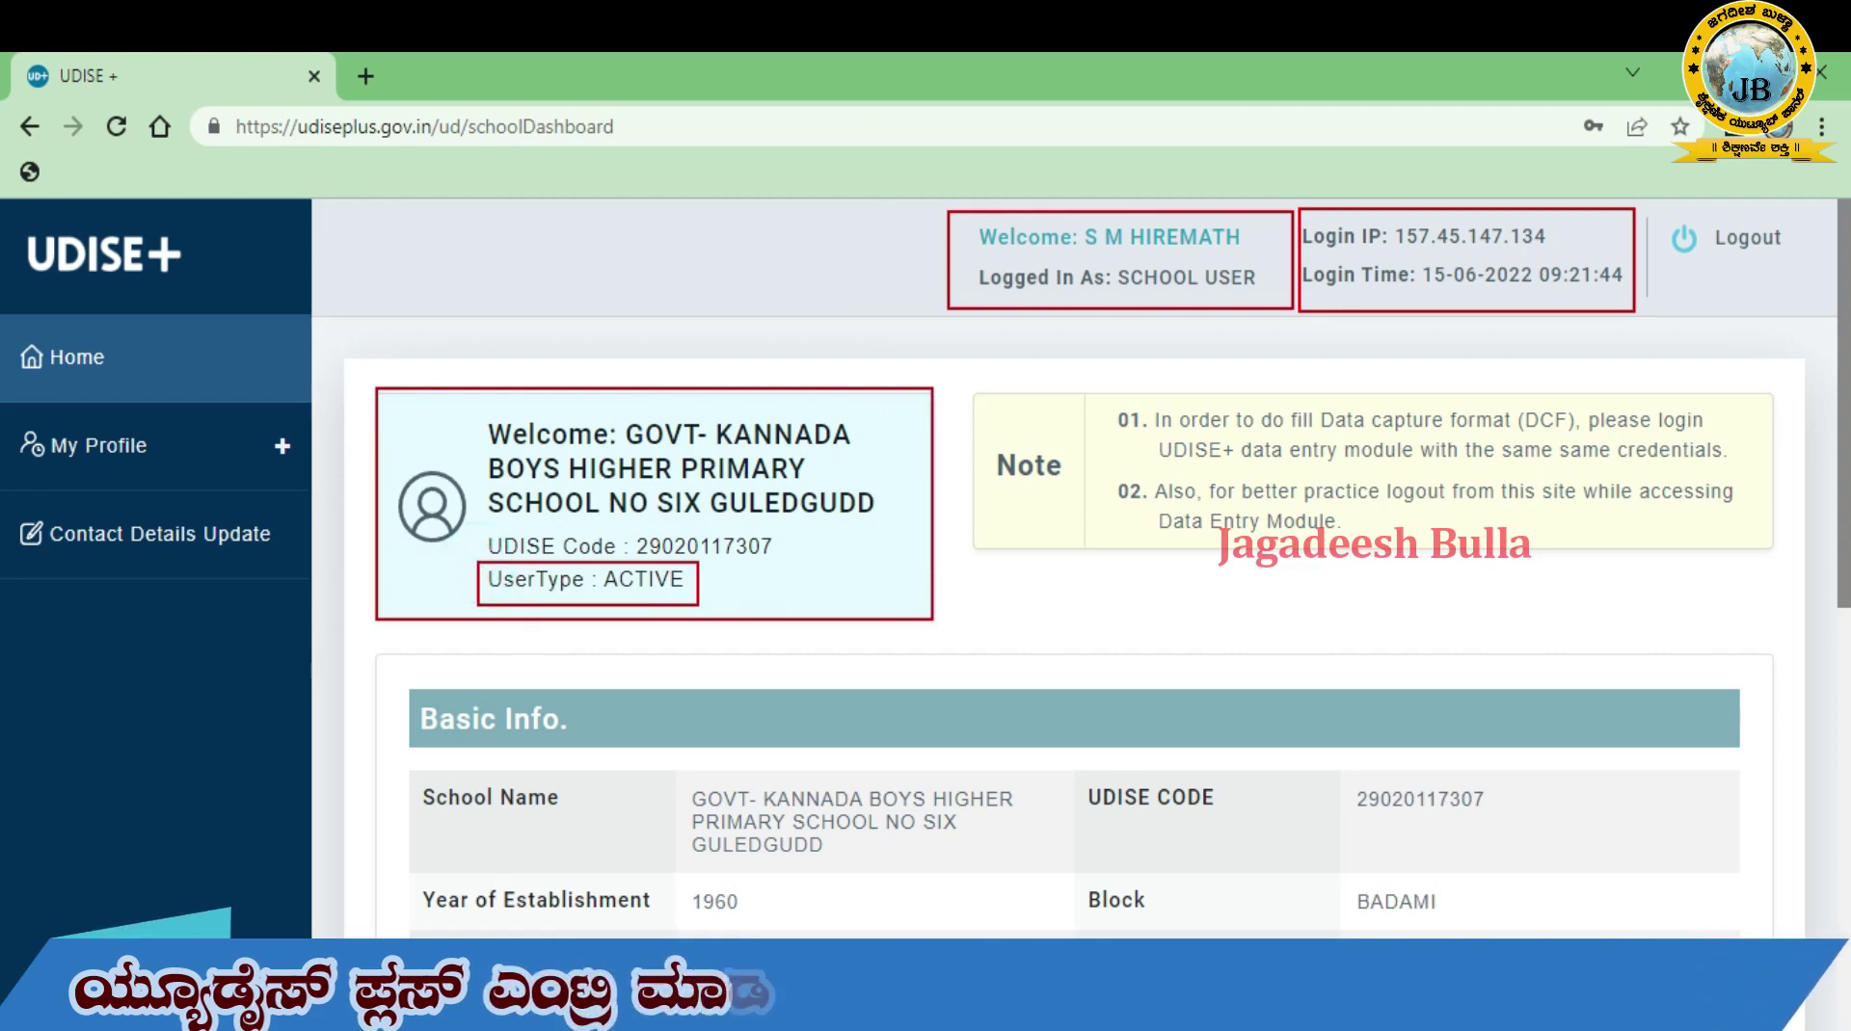
pyautogui.moveTo(1081, 387)
pyautogui.mouseDown()
pyautogui.moveTo(1089, 544)
pyautogui.moveTo(1764, 550)
pyautogui.mouseUp()
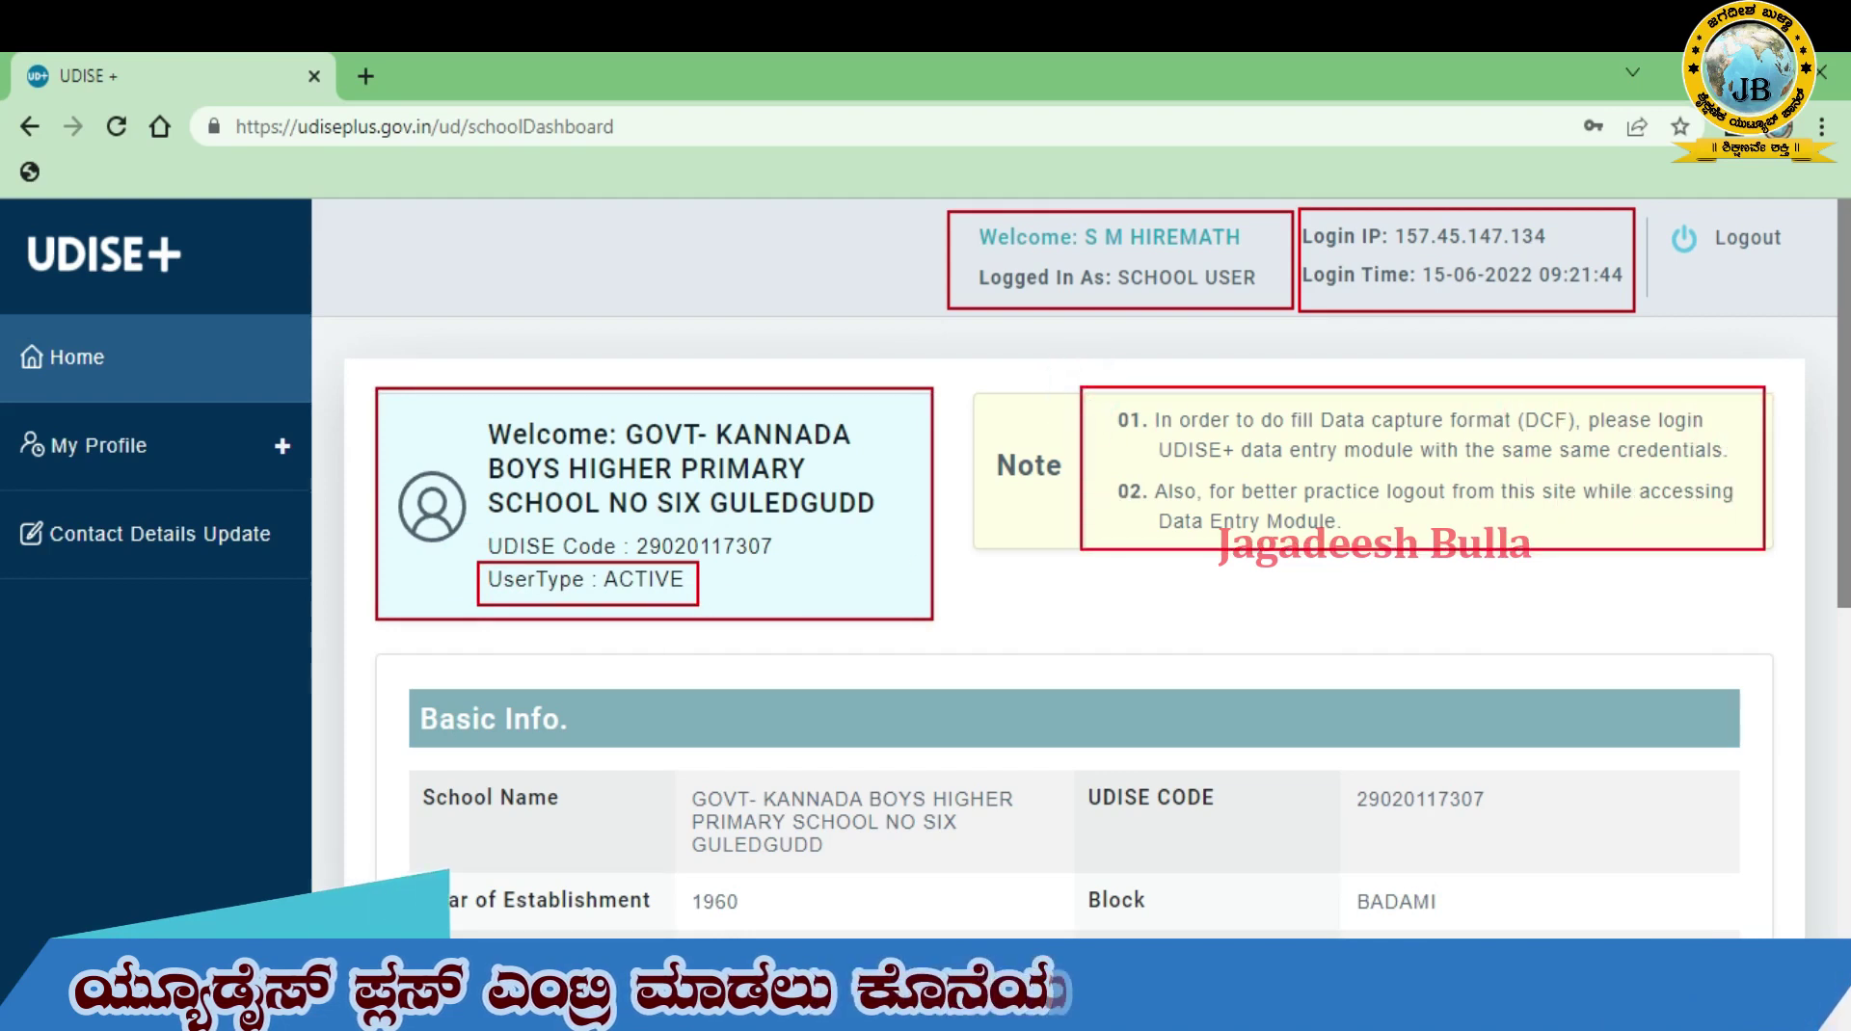
pyautogui.moveTo(1130, 423)
pyautogui.mouseDown()
pyautogui.moveTo(1253, 472)
pyautogui.moveTo(1727, 474)
pyautogui.mouseUp()
pyautogui.moveTo(1143, 476)
pyautogui.mouseDown()
pyautogui.moveTo(1184, 536)
pyautogui.moveTo(1720, 538)
pyautogui.mouseUp()
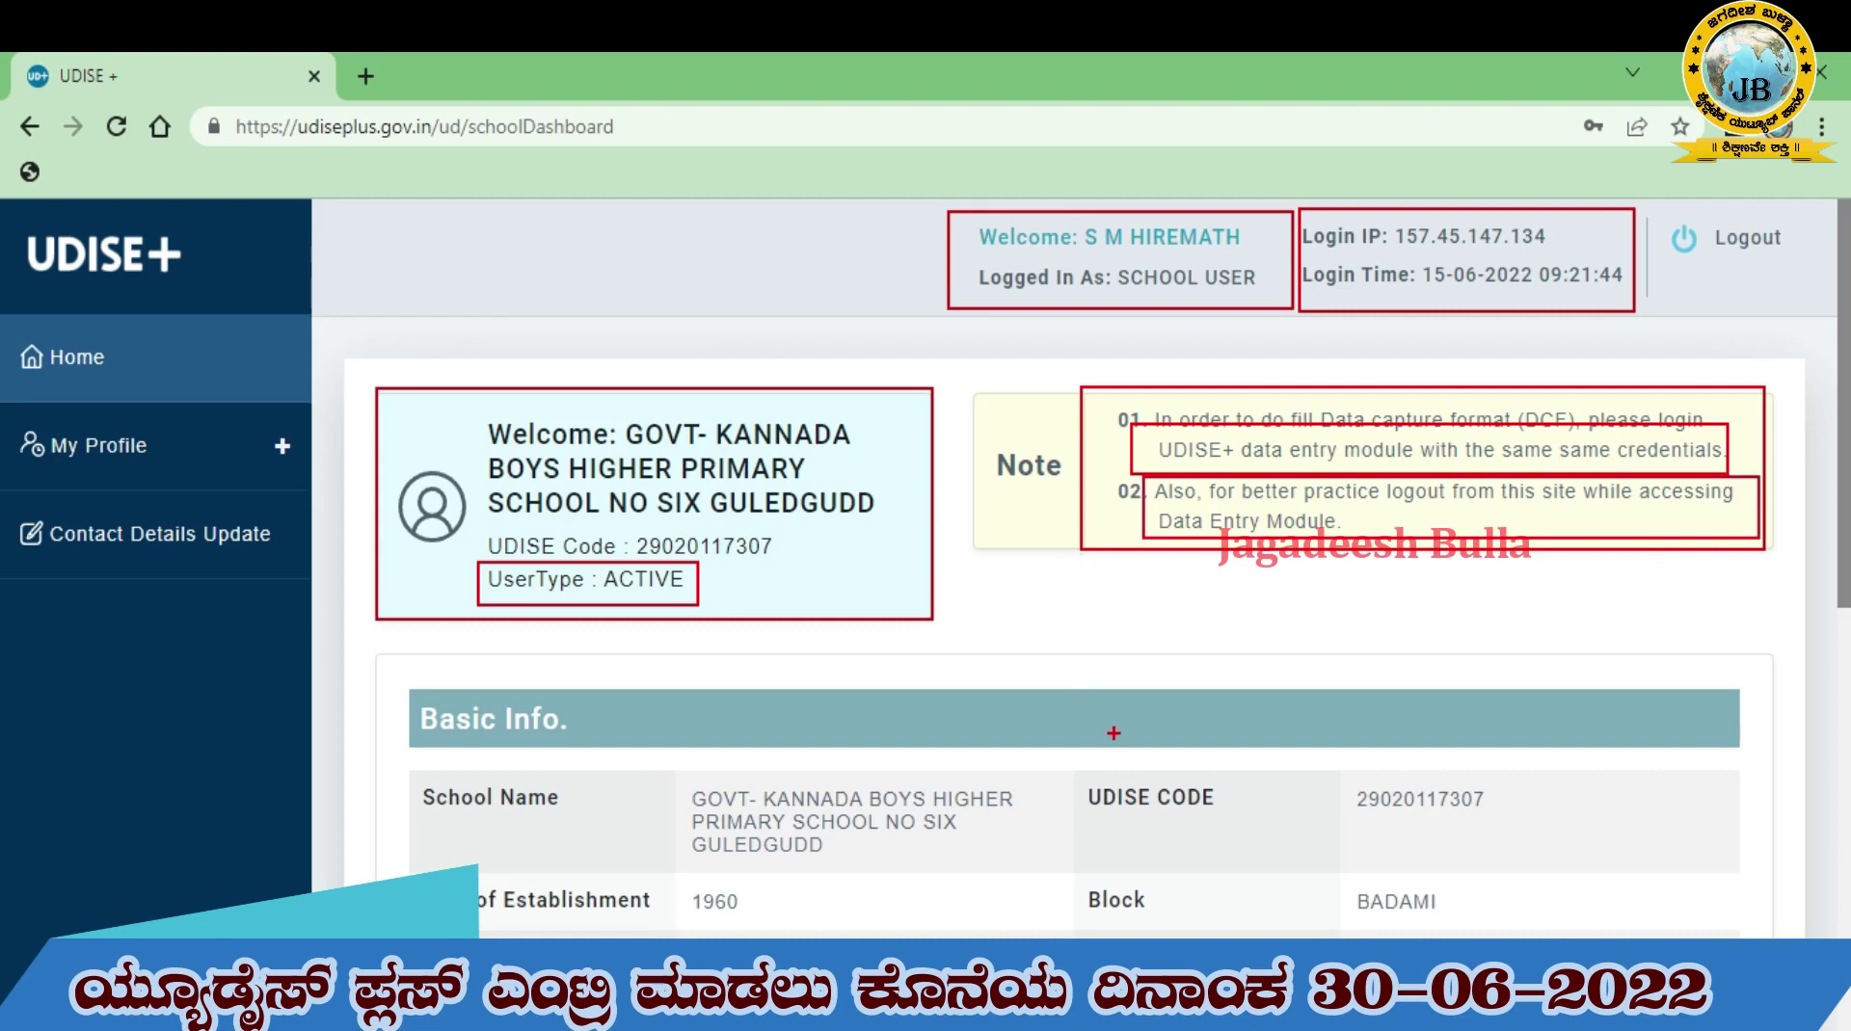
pyautogui.press('Escape')
# Highlight the Basic Info, School Profile Details and Location Details sections, then expand My Profile
pyautogui.scroll(-3, 1099, 743)
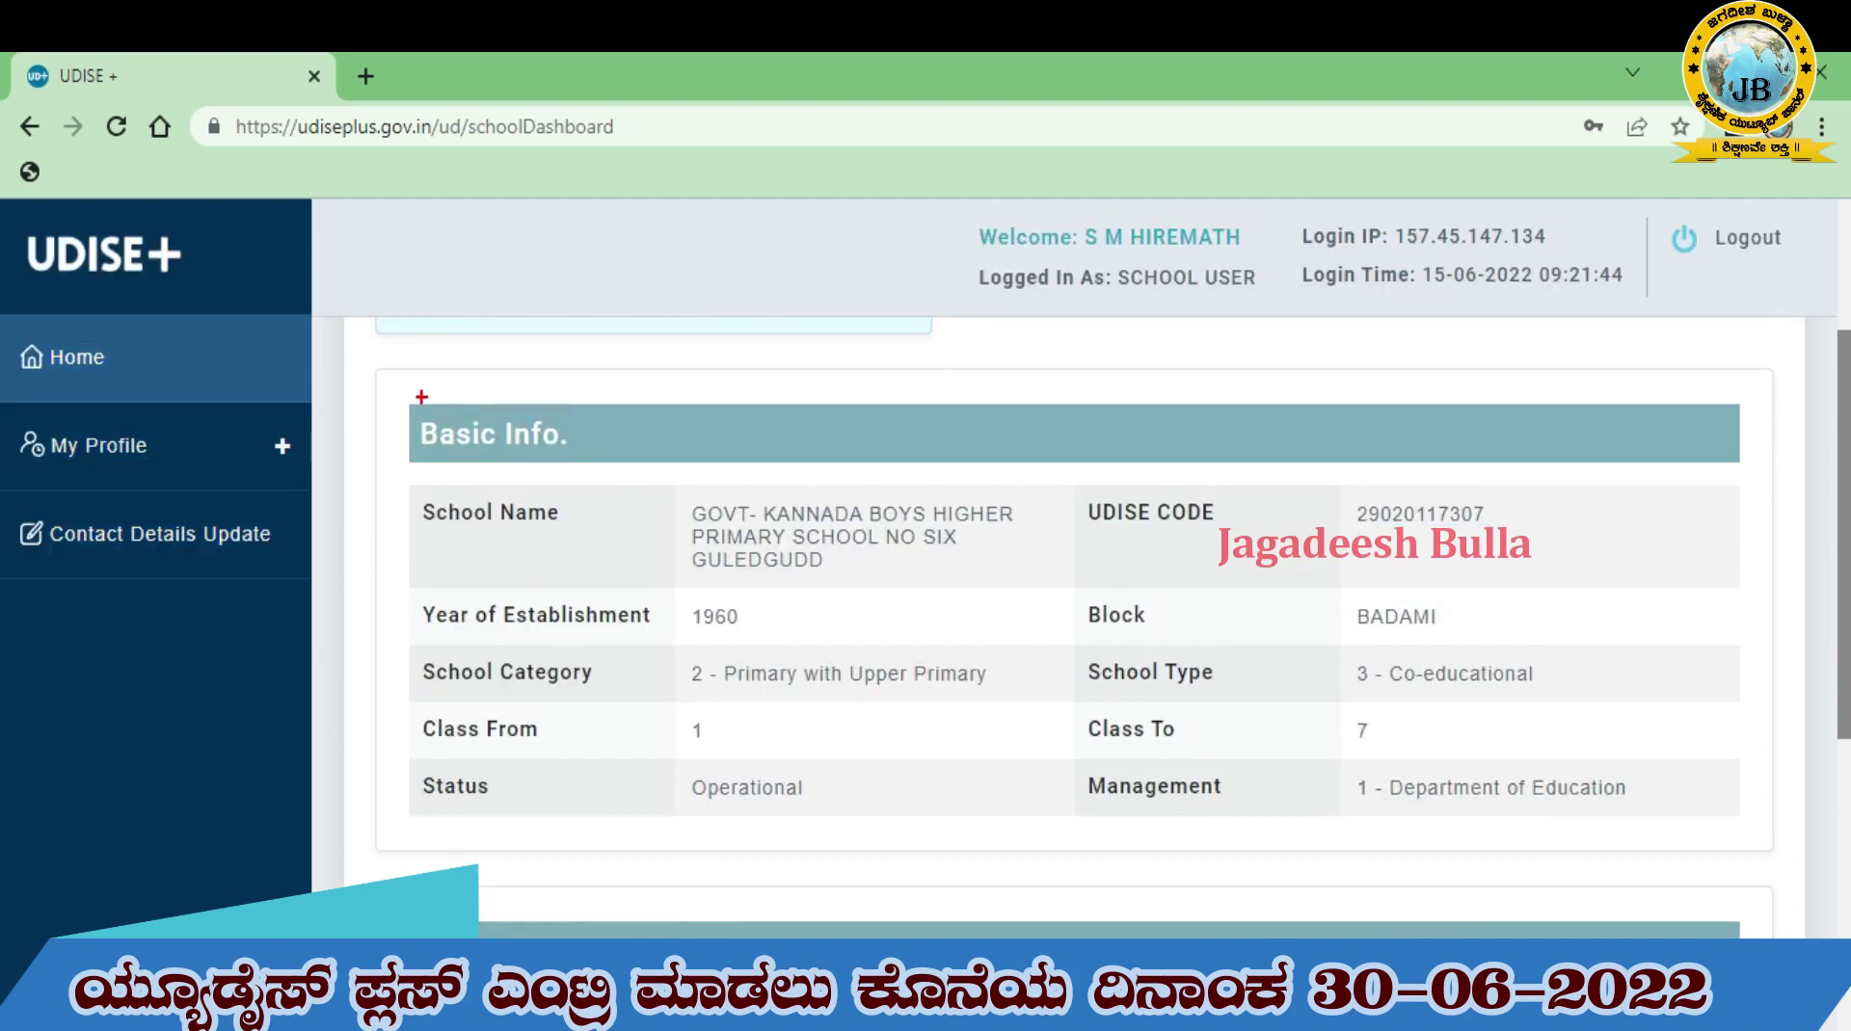
pyautogui.moveTo(384, 383)
pyautogui.mouseDown()
pyautogui.moveTo(732, 741)
pyautogui.moveTo(1425, 854)
pyautogui.moveTo(1696, 848)
pyautogui.mouseUp()
pyautogui.press('Escape')
pyautogui.scroll(-5, 1492, 864)
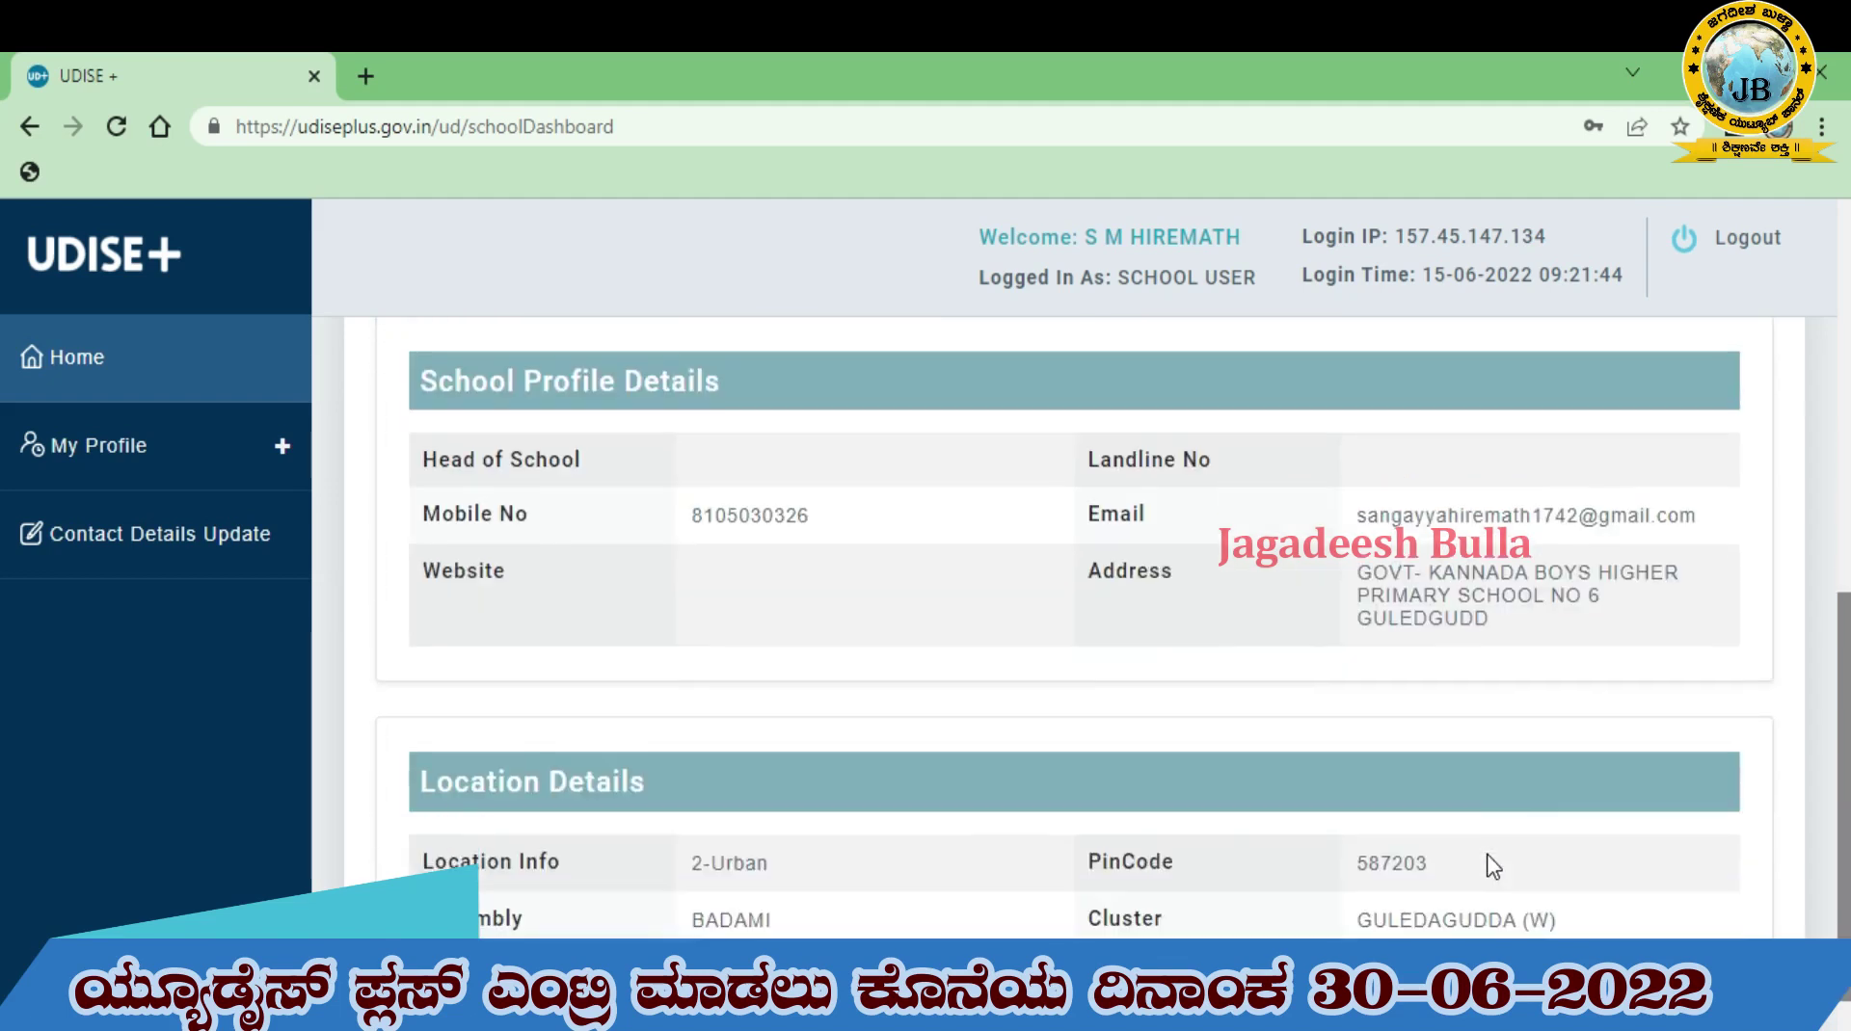
pyautogui.moveTo(363, 334)
pyautogui.mouseDown()
pyautogui.moveTo(1211, 661)
pyautogui.moveTo(1768, 677)
pyautogui.mouseUp()
pyautogui.press('Escape')
pyautogui.scroll(-2, 946, 858)
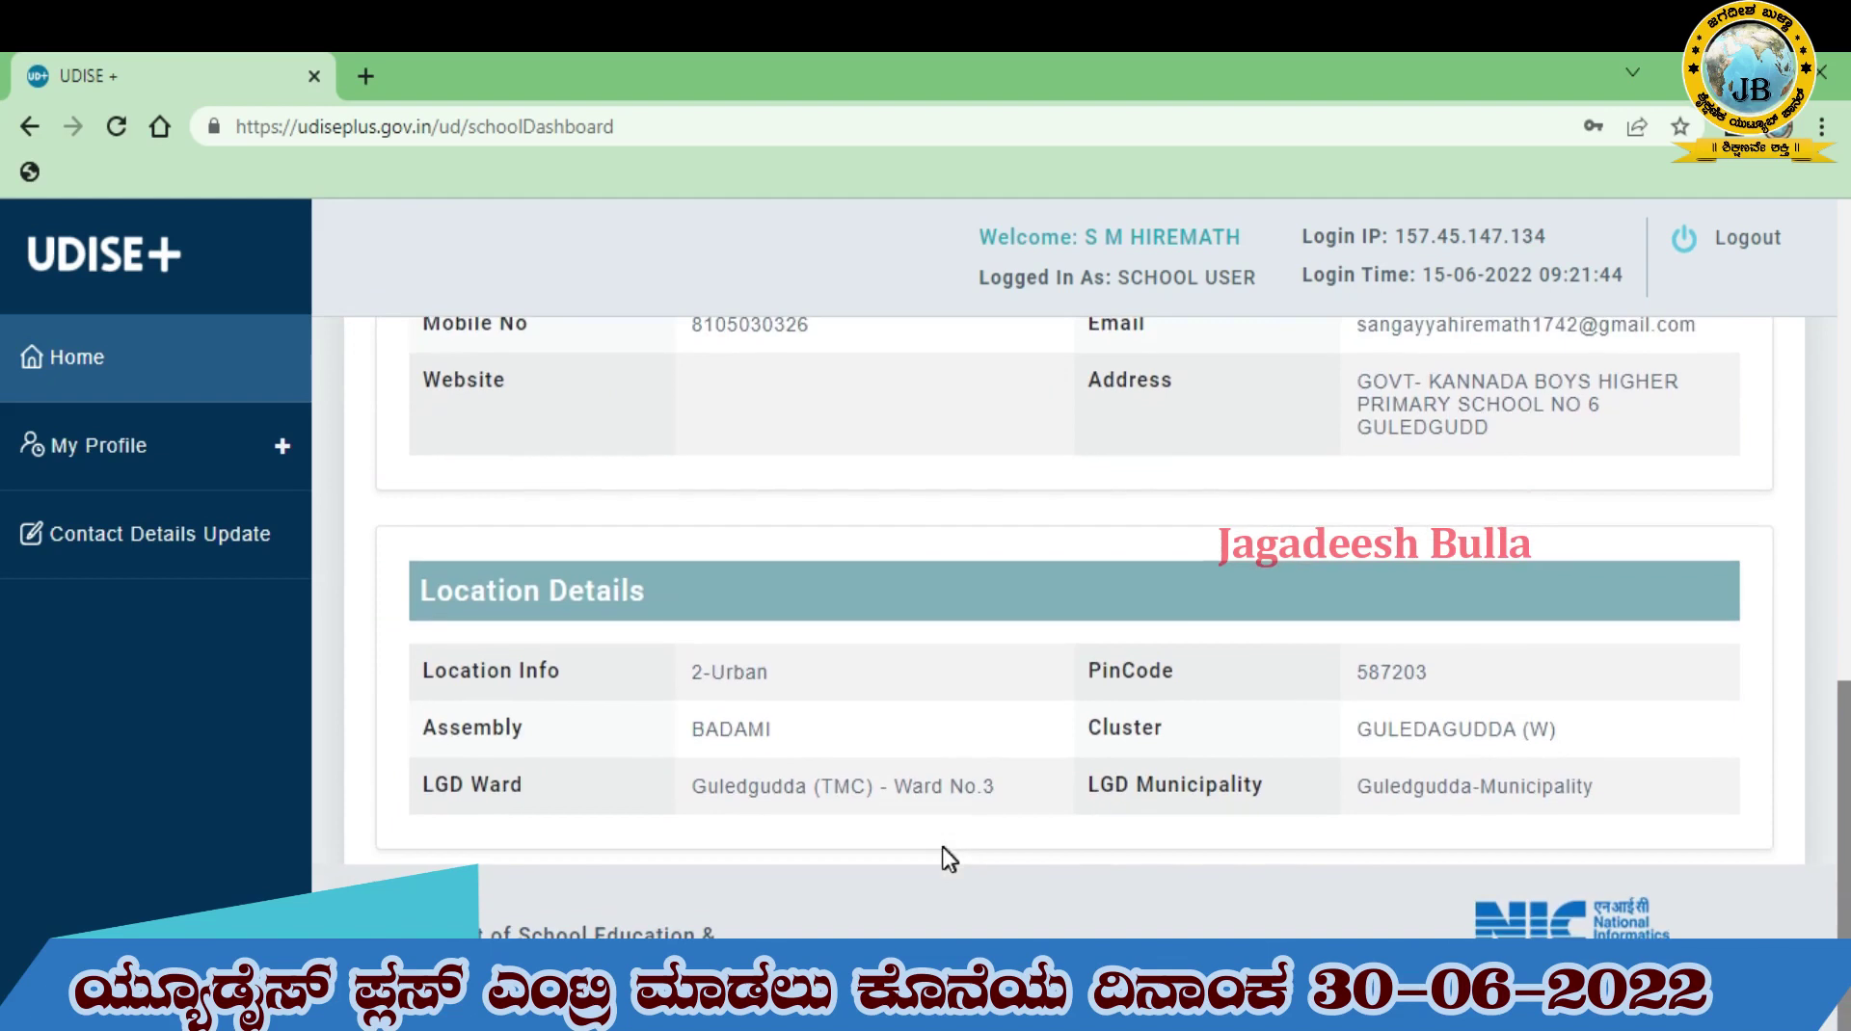
pyautogui.moveTo(373, 499)
pyautogui.mouseDown()
pyautogui.moveTo(1712, 889)
pyautogui.moveTo(1730, 876)
pyautogui.mouseUp()
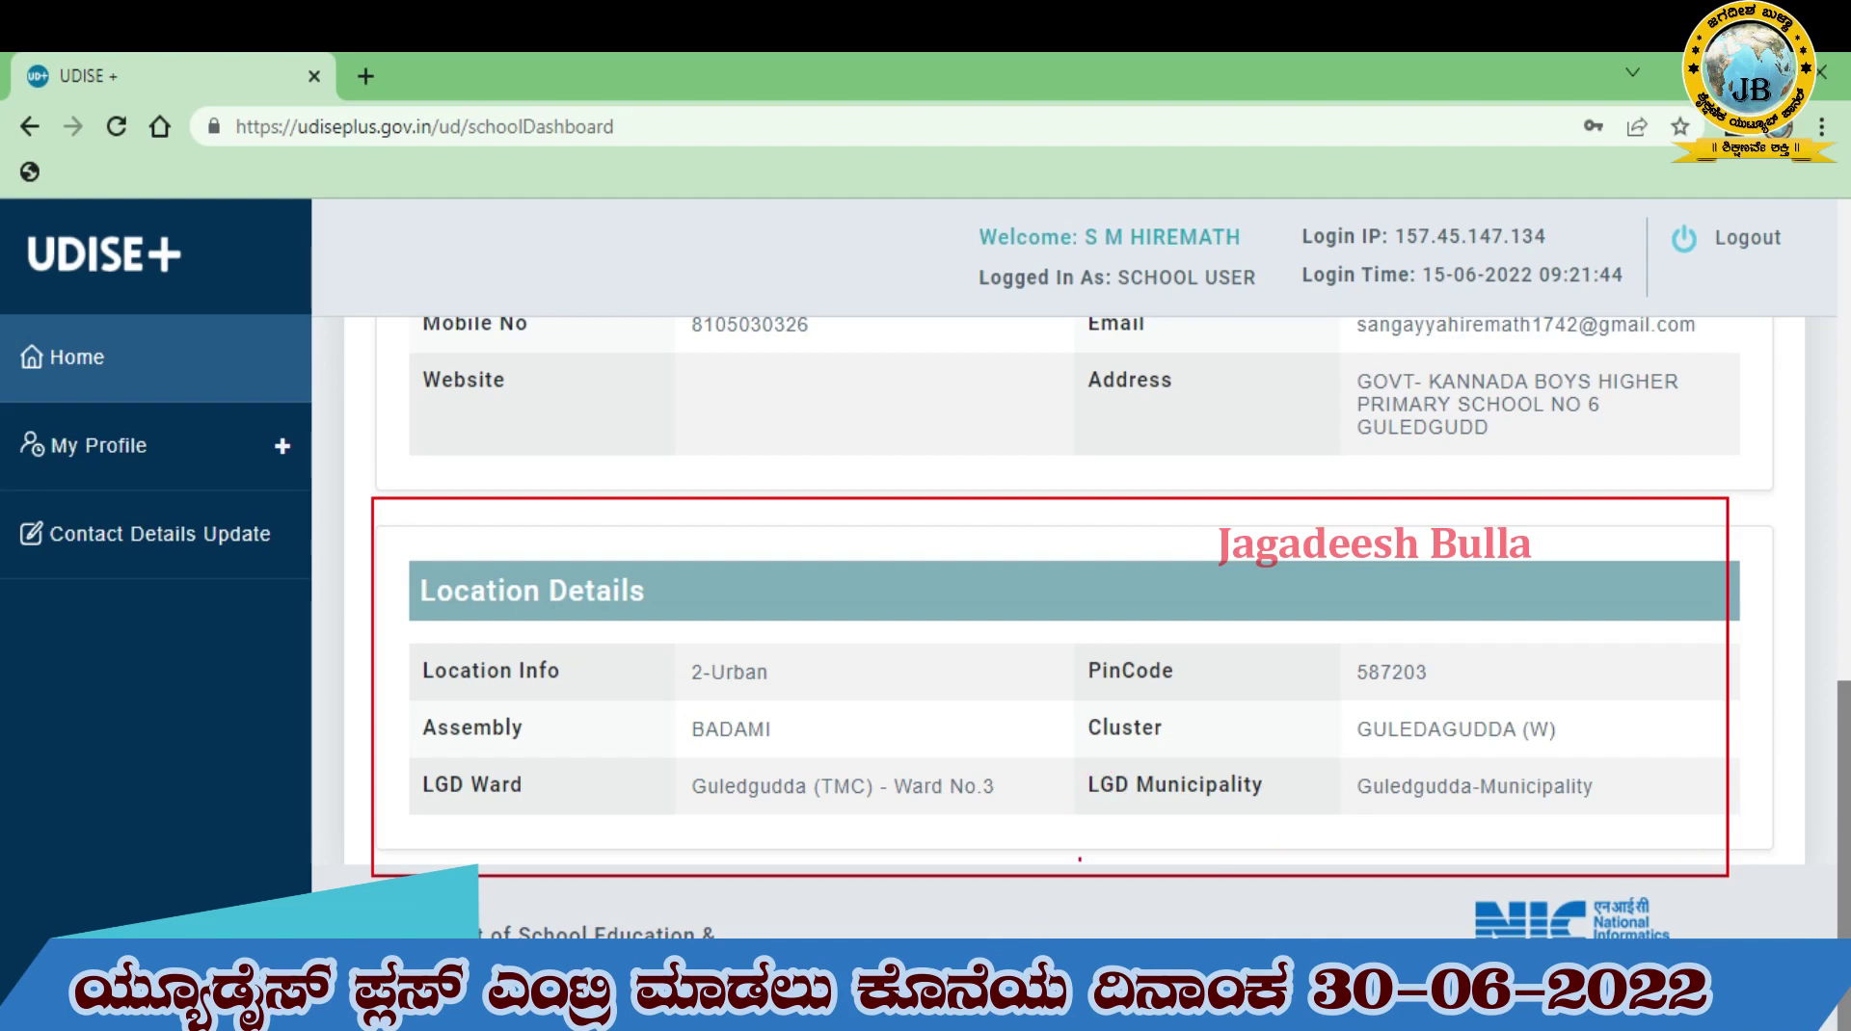
pyautogui.press('Escape')
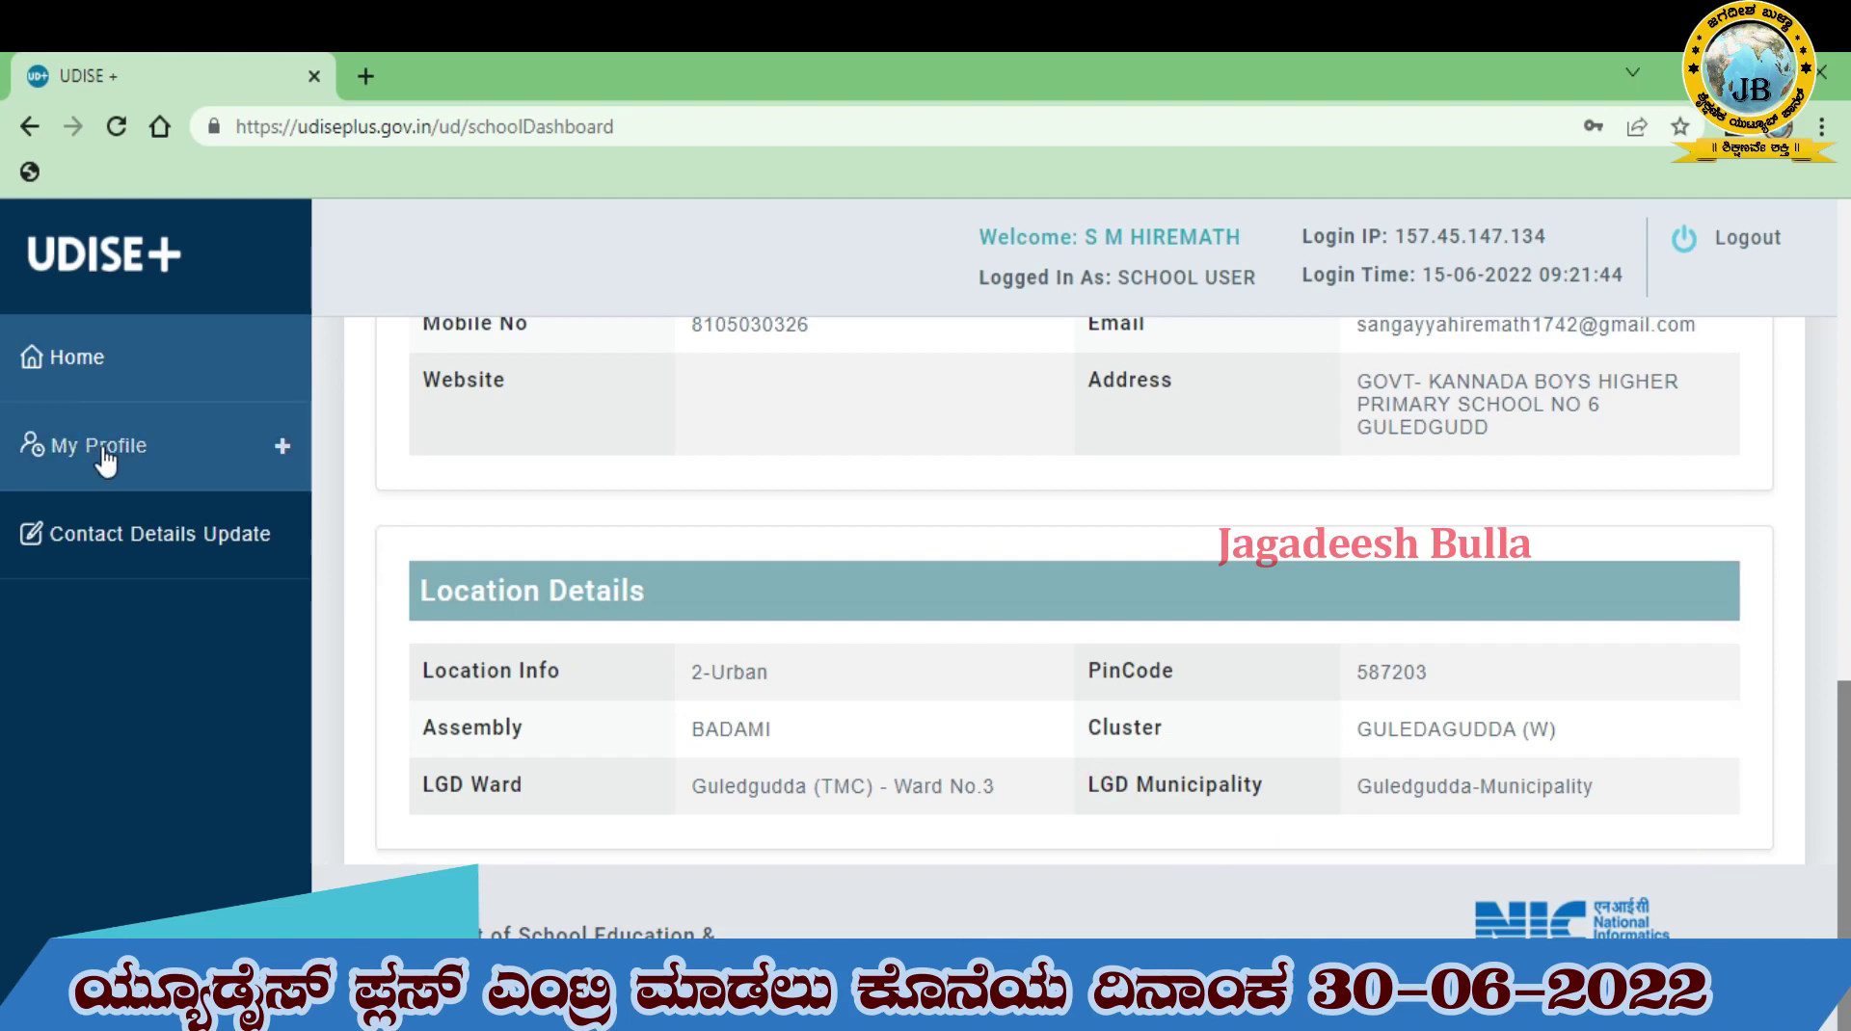
pyautogui.click(108, 453)
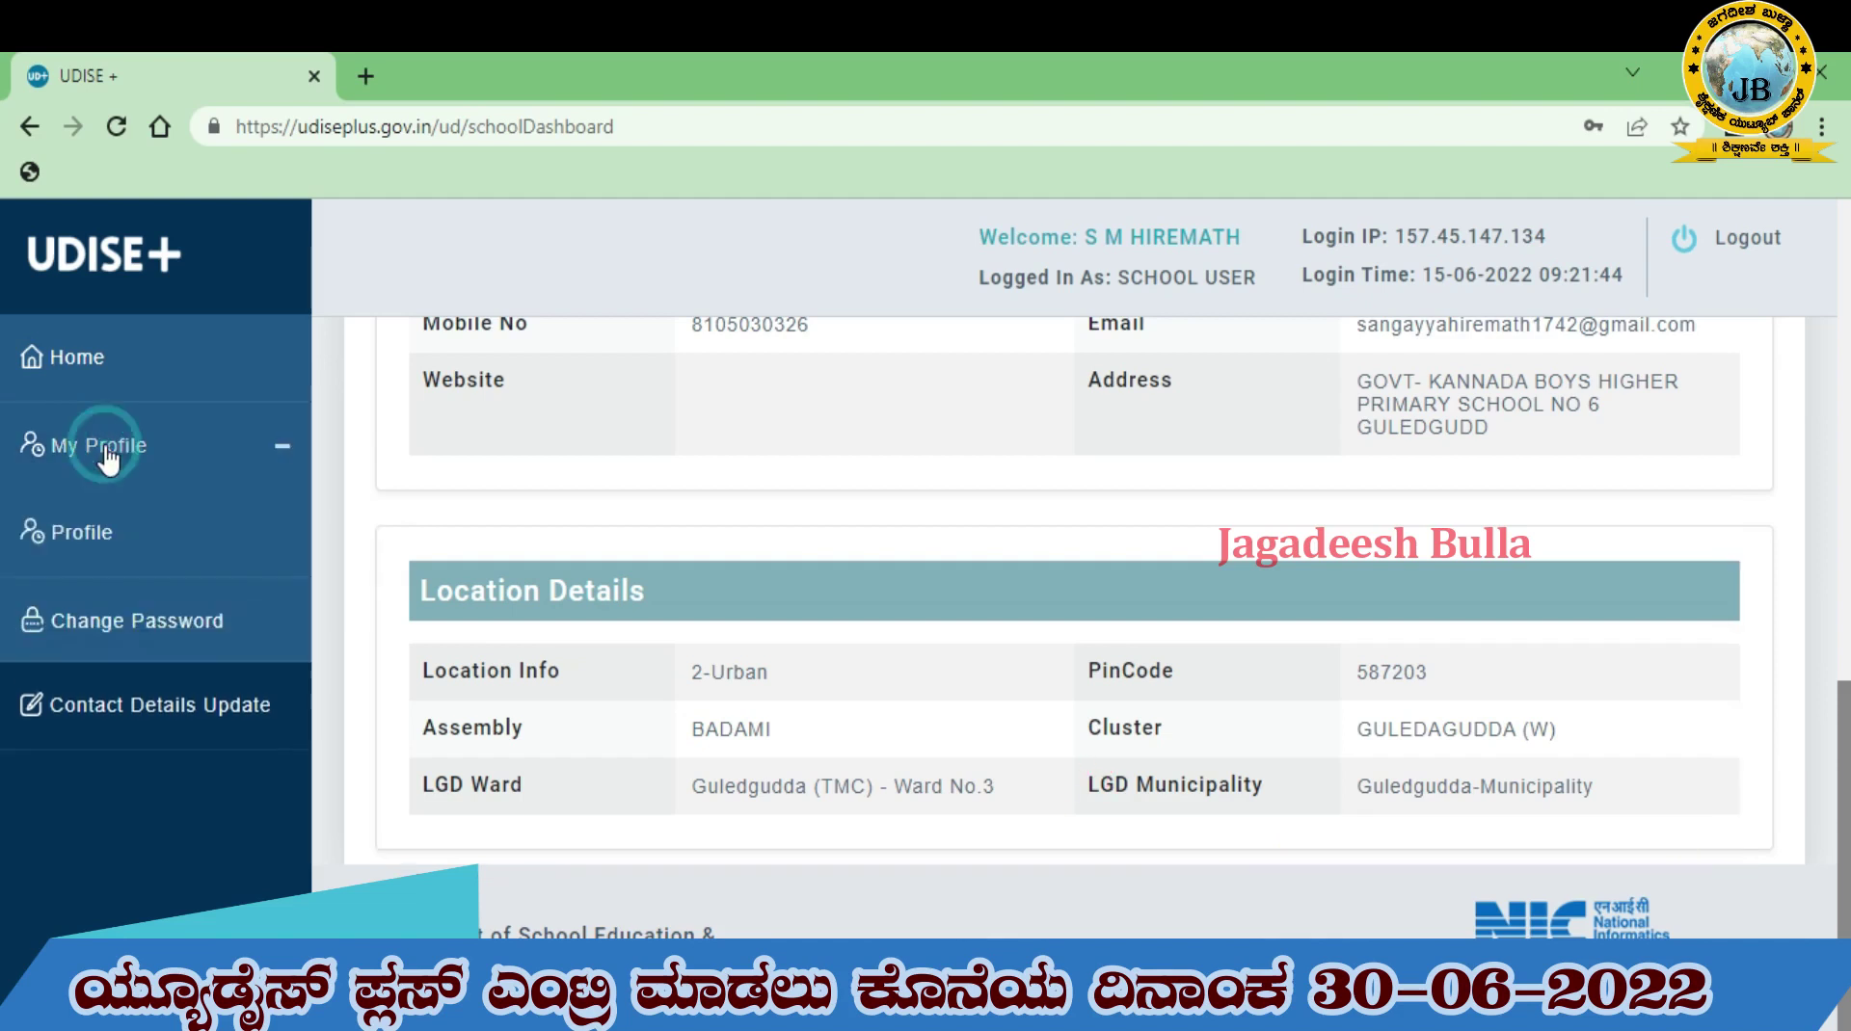
# On Change Password, enter the SMS reset password as the old password and set a new one
pyautogui.click(89, 625)
pyautogui.click(1014, 629)
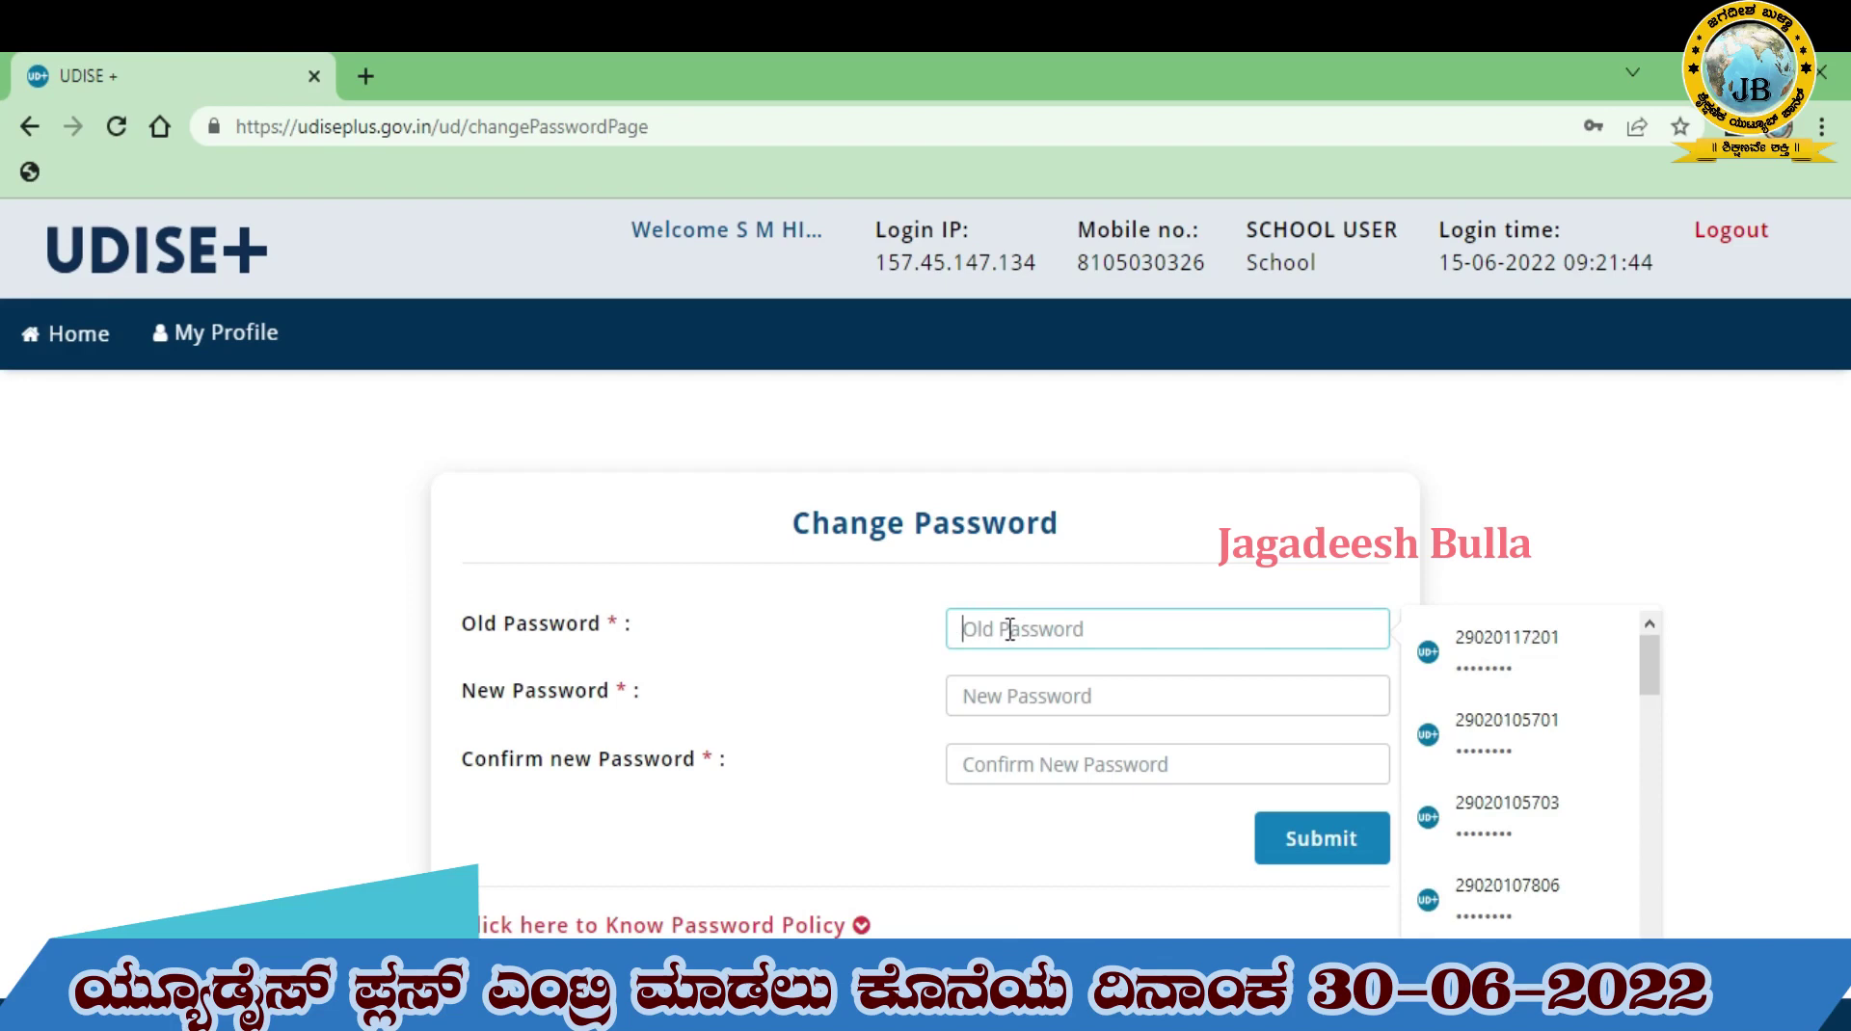
pyautogui.hotkey('alt', 'Tab')
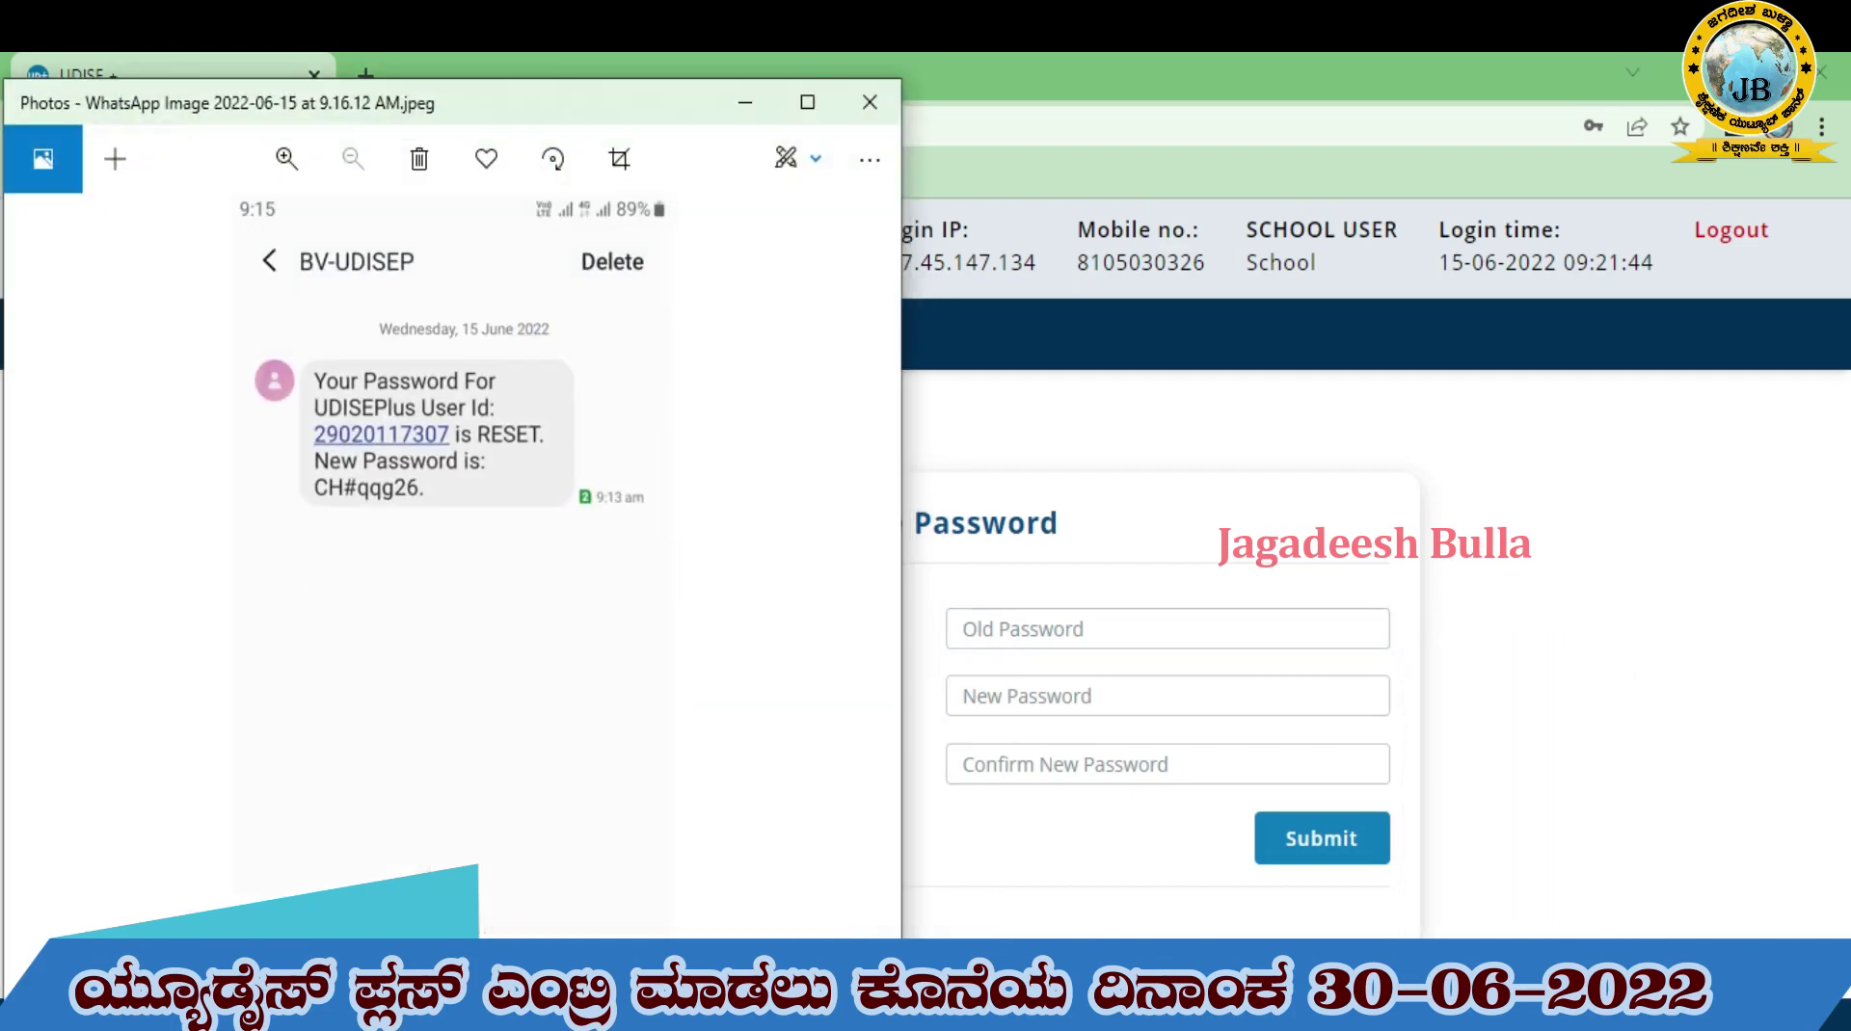
pyautogui.click(1013, 629)
pyautogui.click(1015, 698)
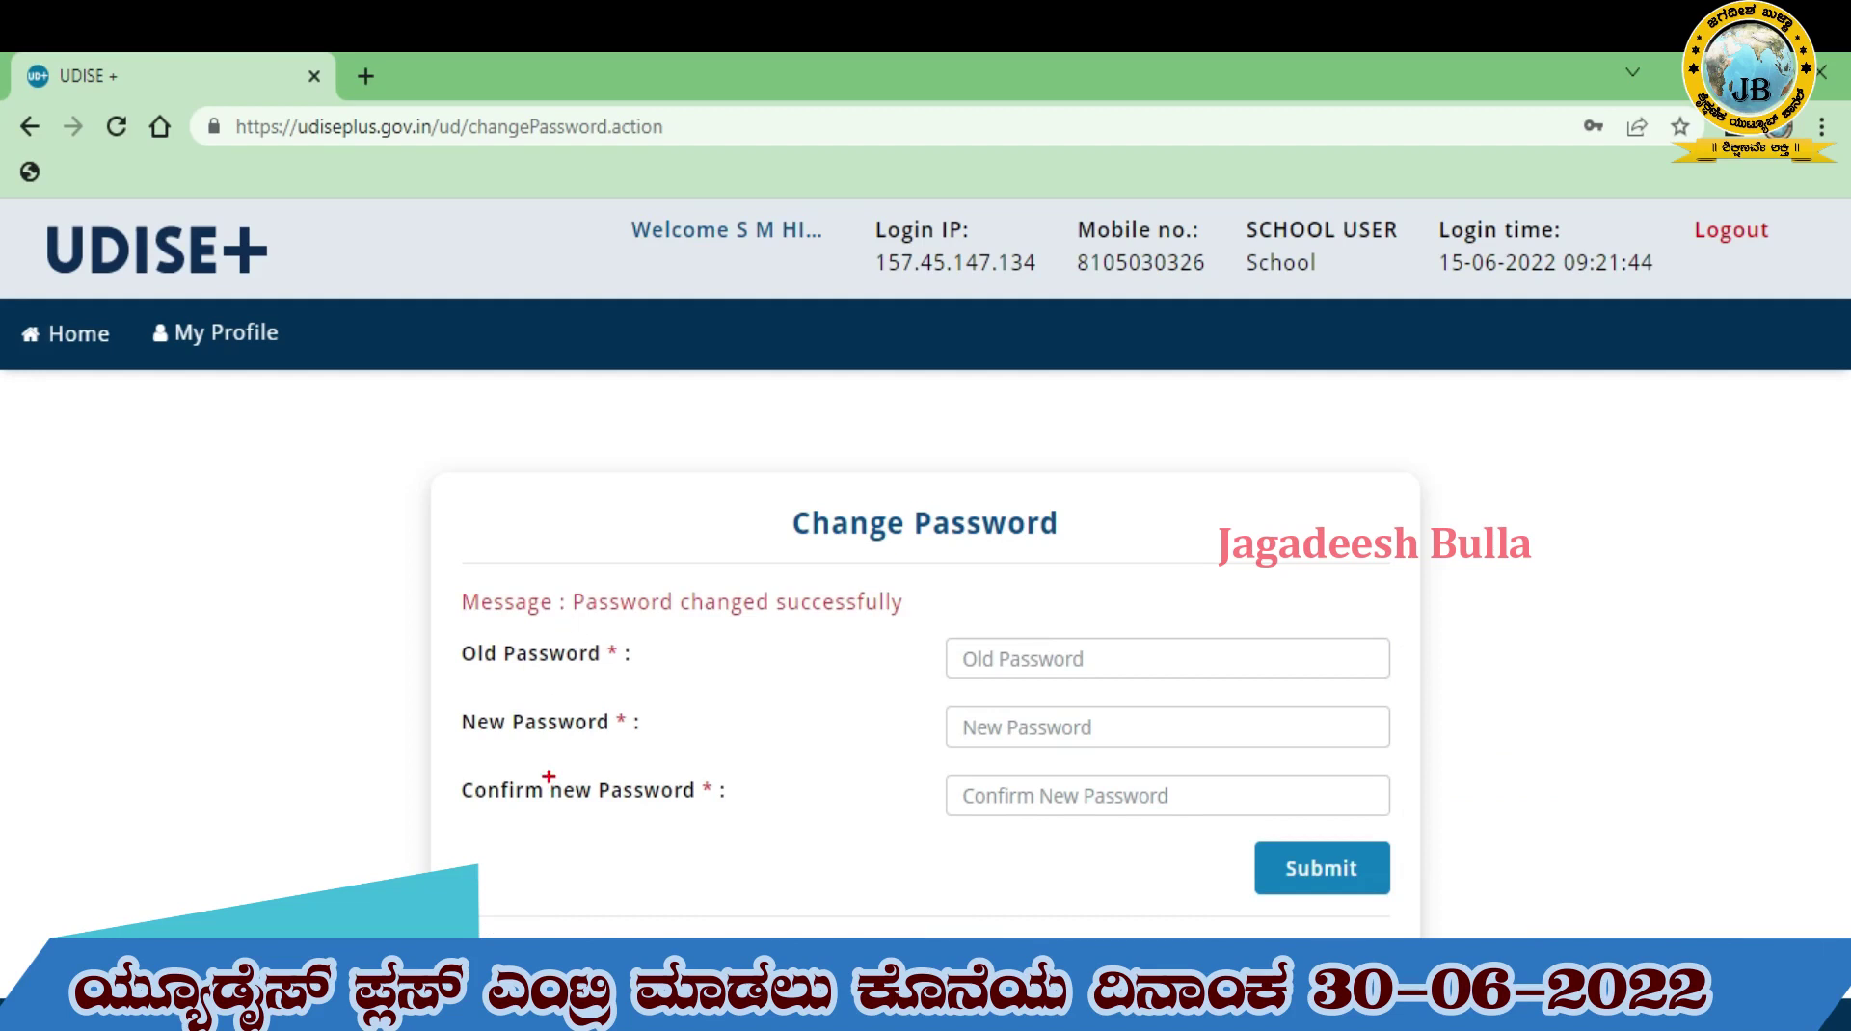
# Highlight the password-changed success message and return to the school dashboard
pyautogui.moveTo(450, 570)
pyautogui.mouseDown()
pyautogui.moveTo(824, 646)
pyautogui.moveTo(946, 630)
pyautogui.mouseUp()
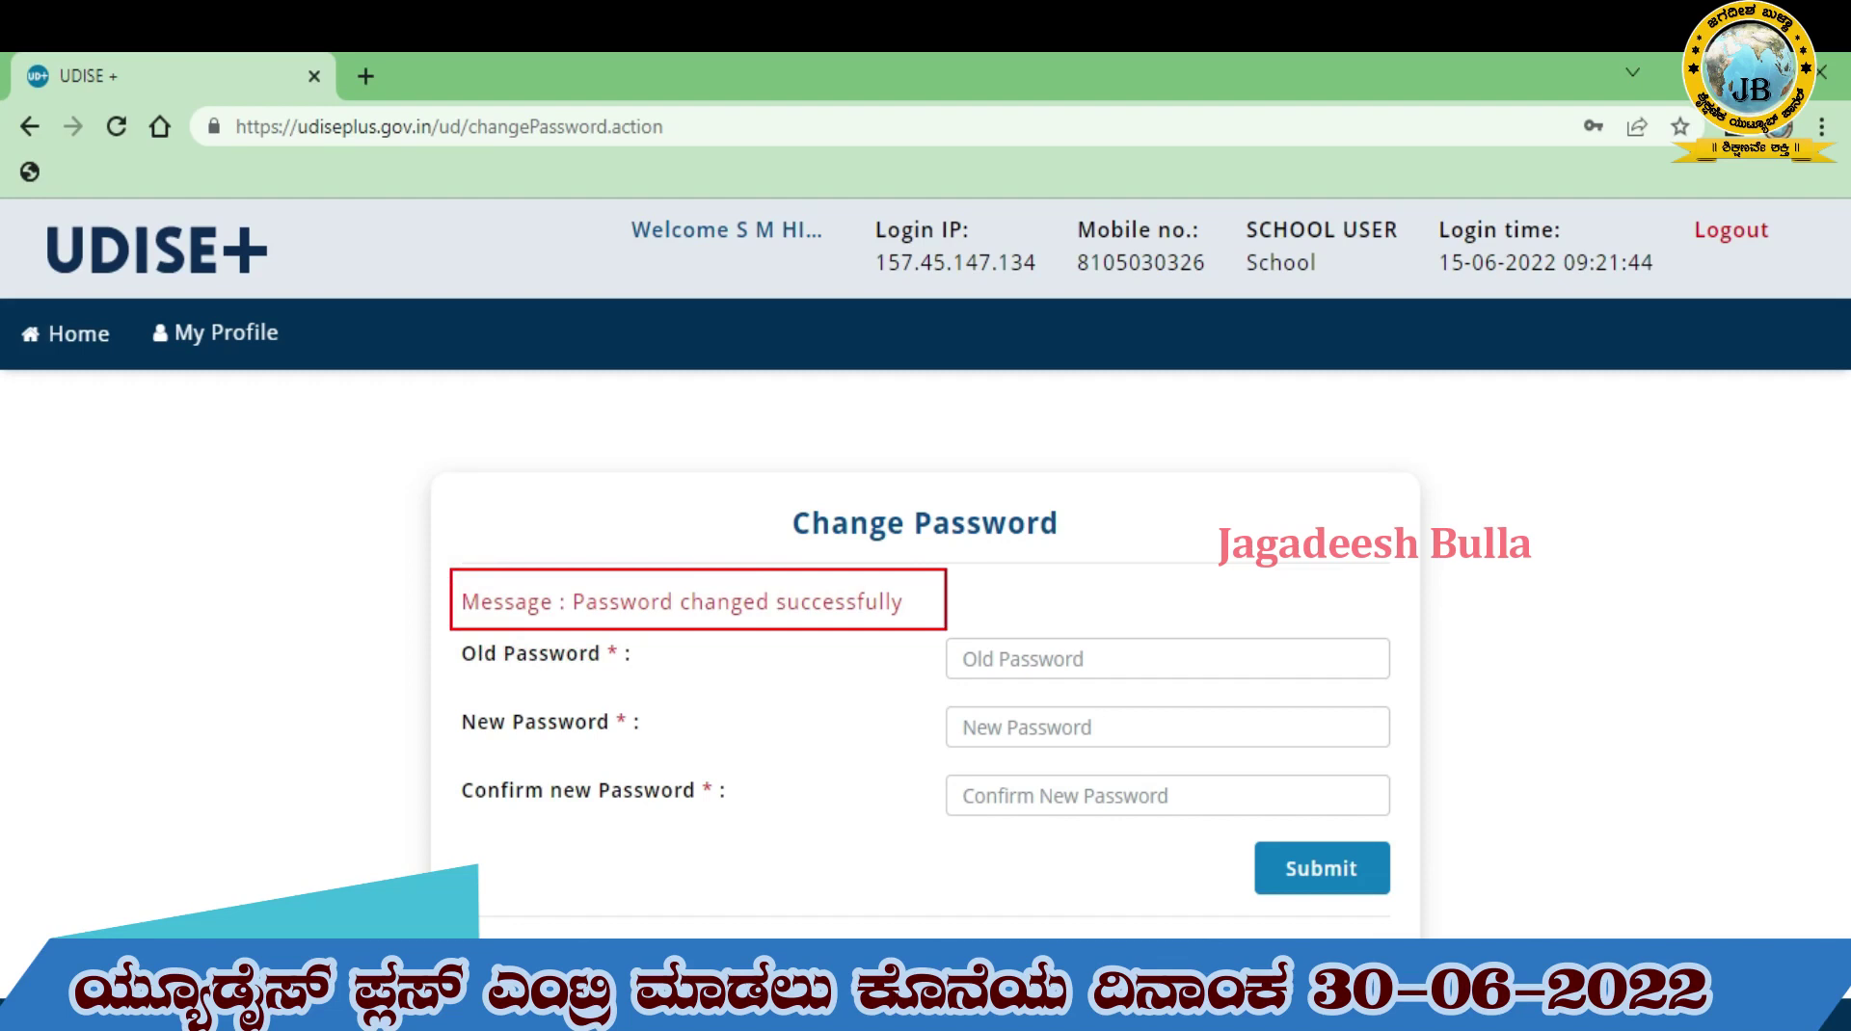
pyautogui.press('Escape')
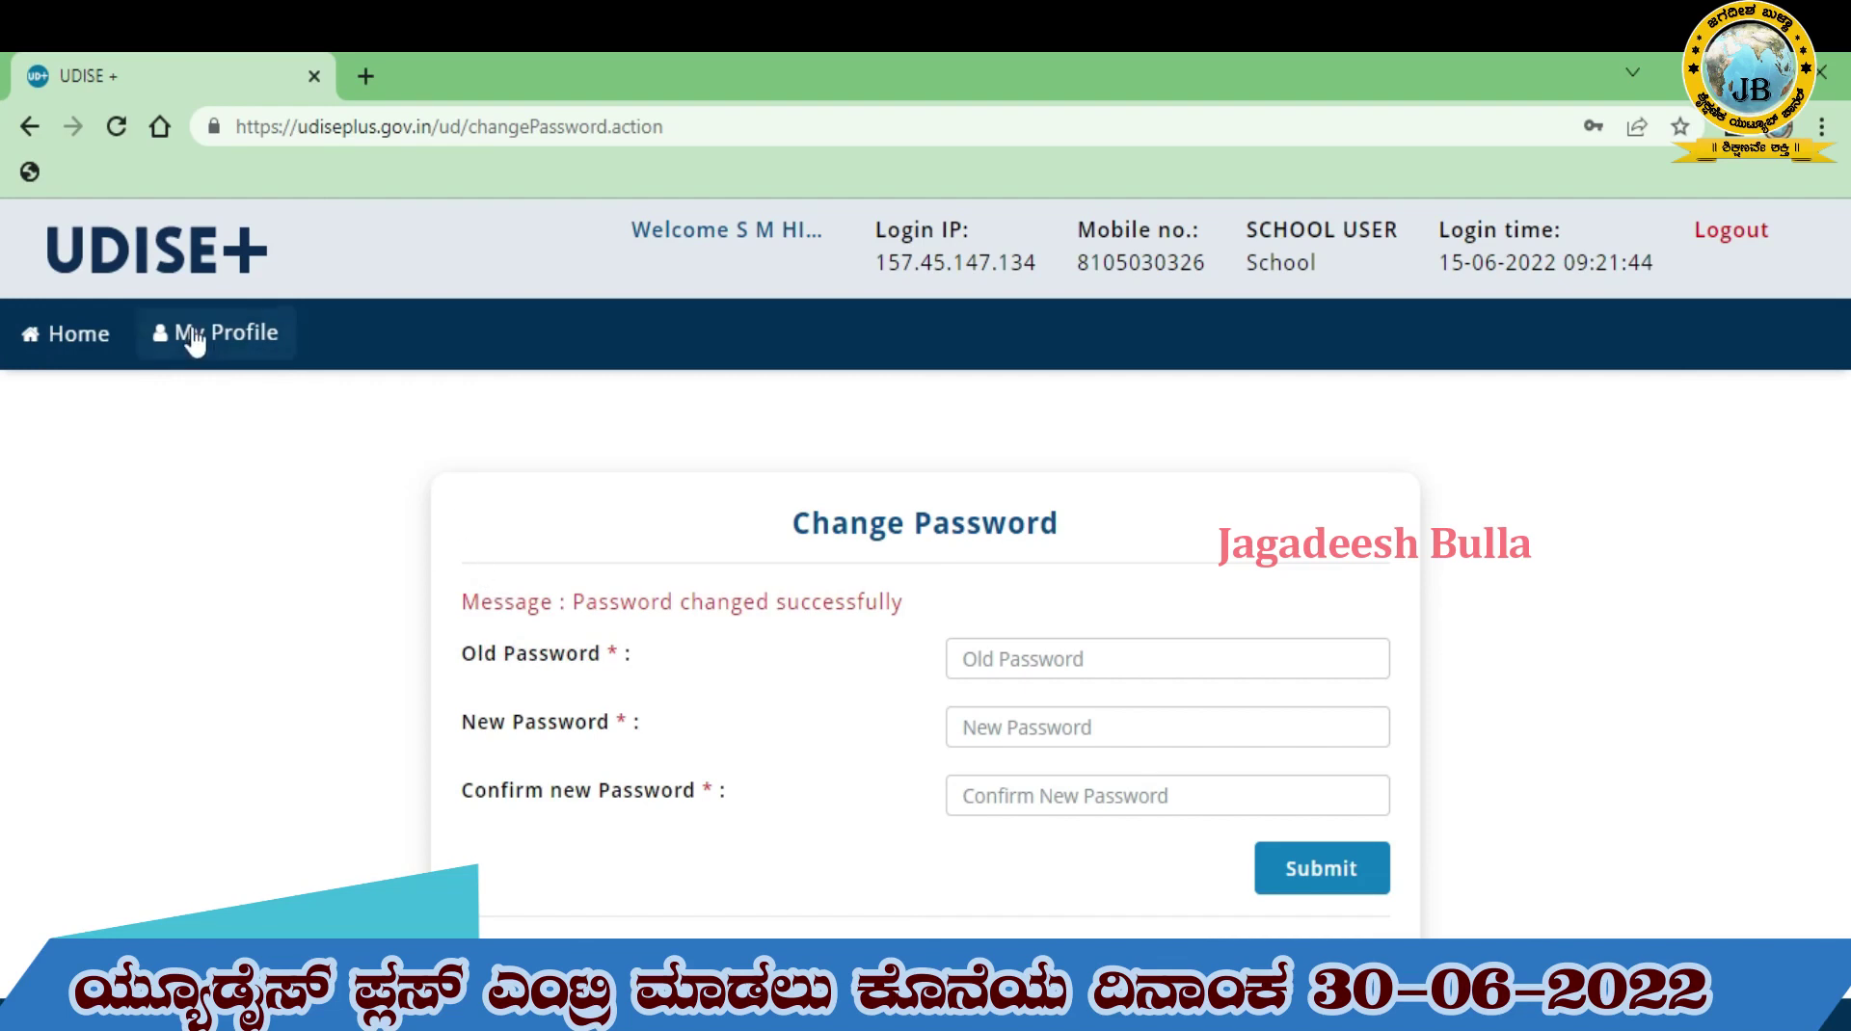
pyautogui.click(77, 355)
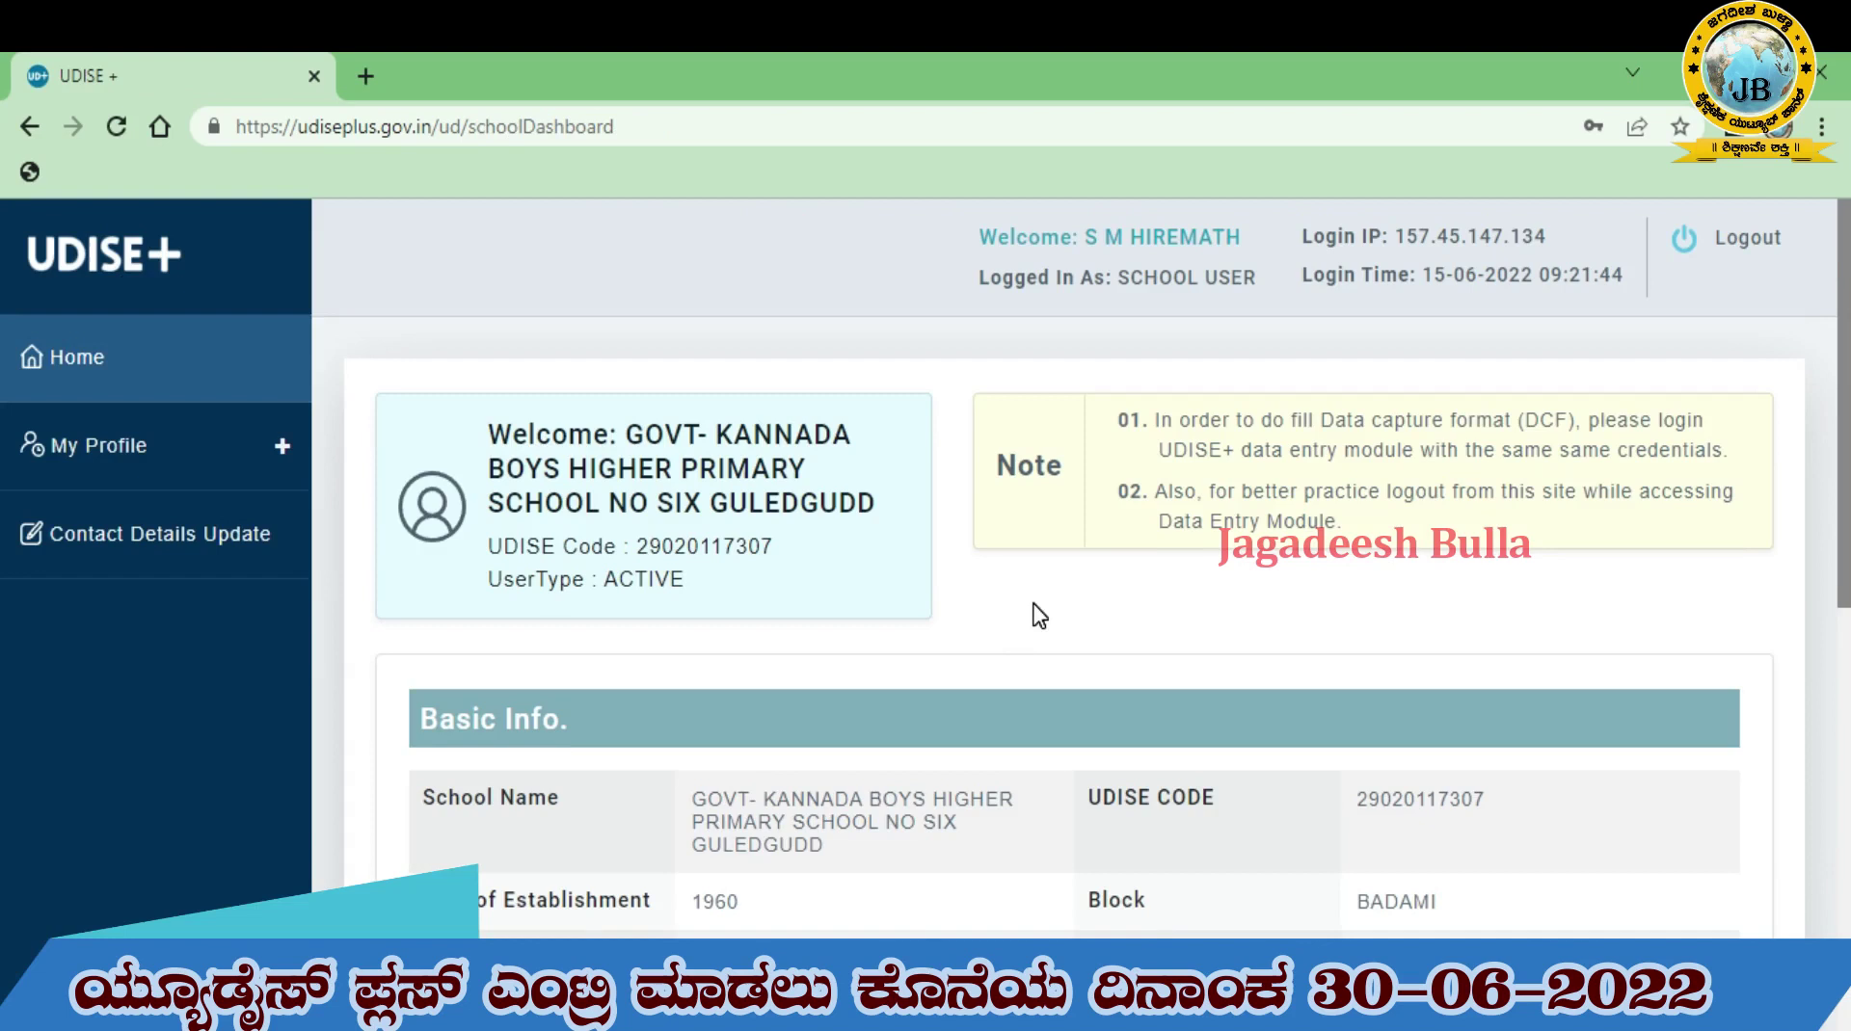
# Open the My Profile > Profile page and scroll to the New Email ID field
pyautogui.scroll(-3, 1040, 615)
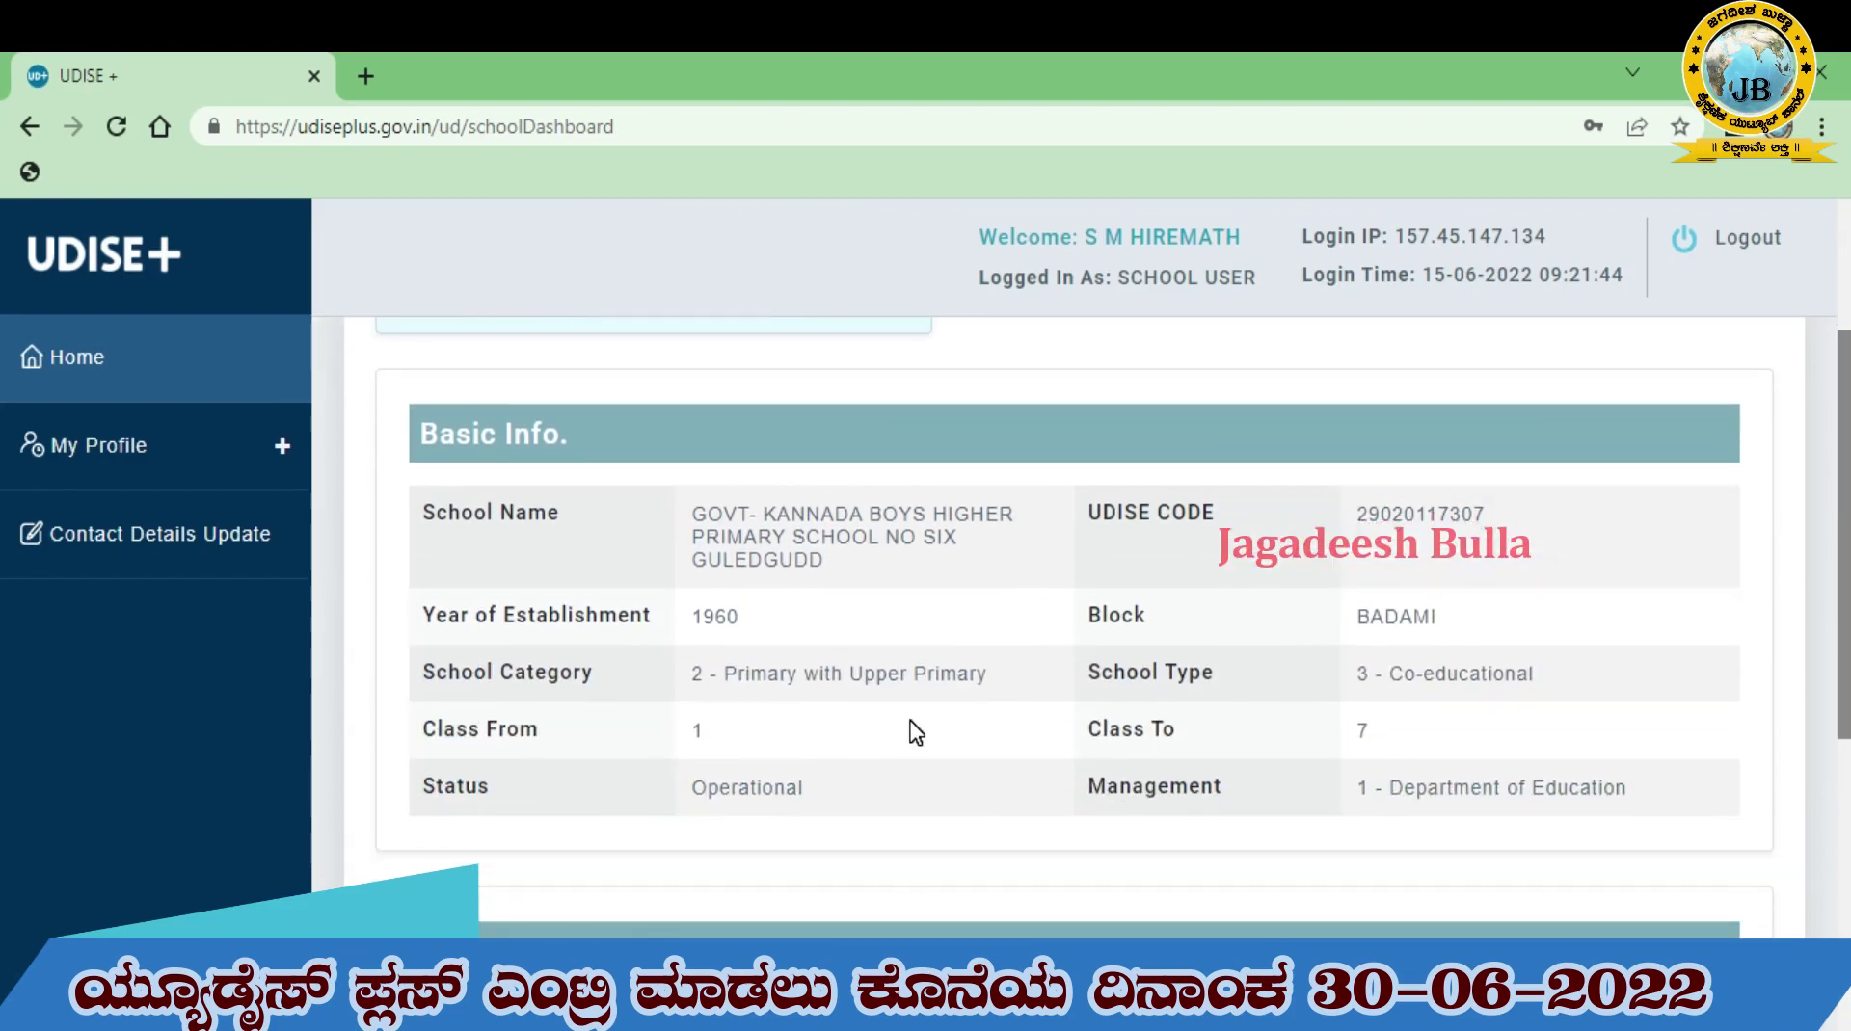
pyautogui.scroll(-3, 916, 733)
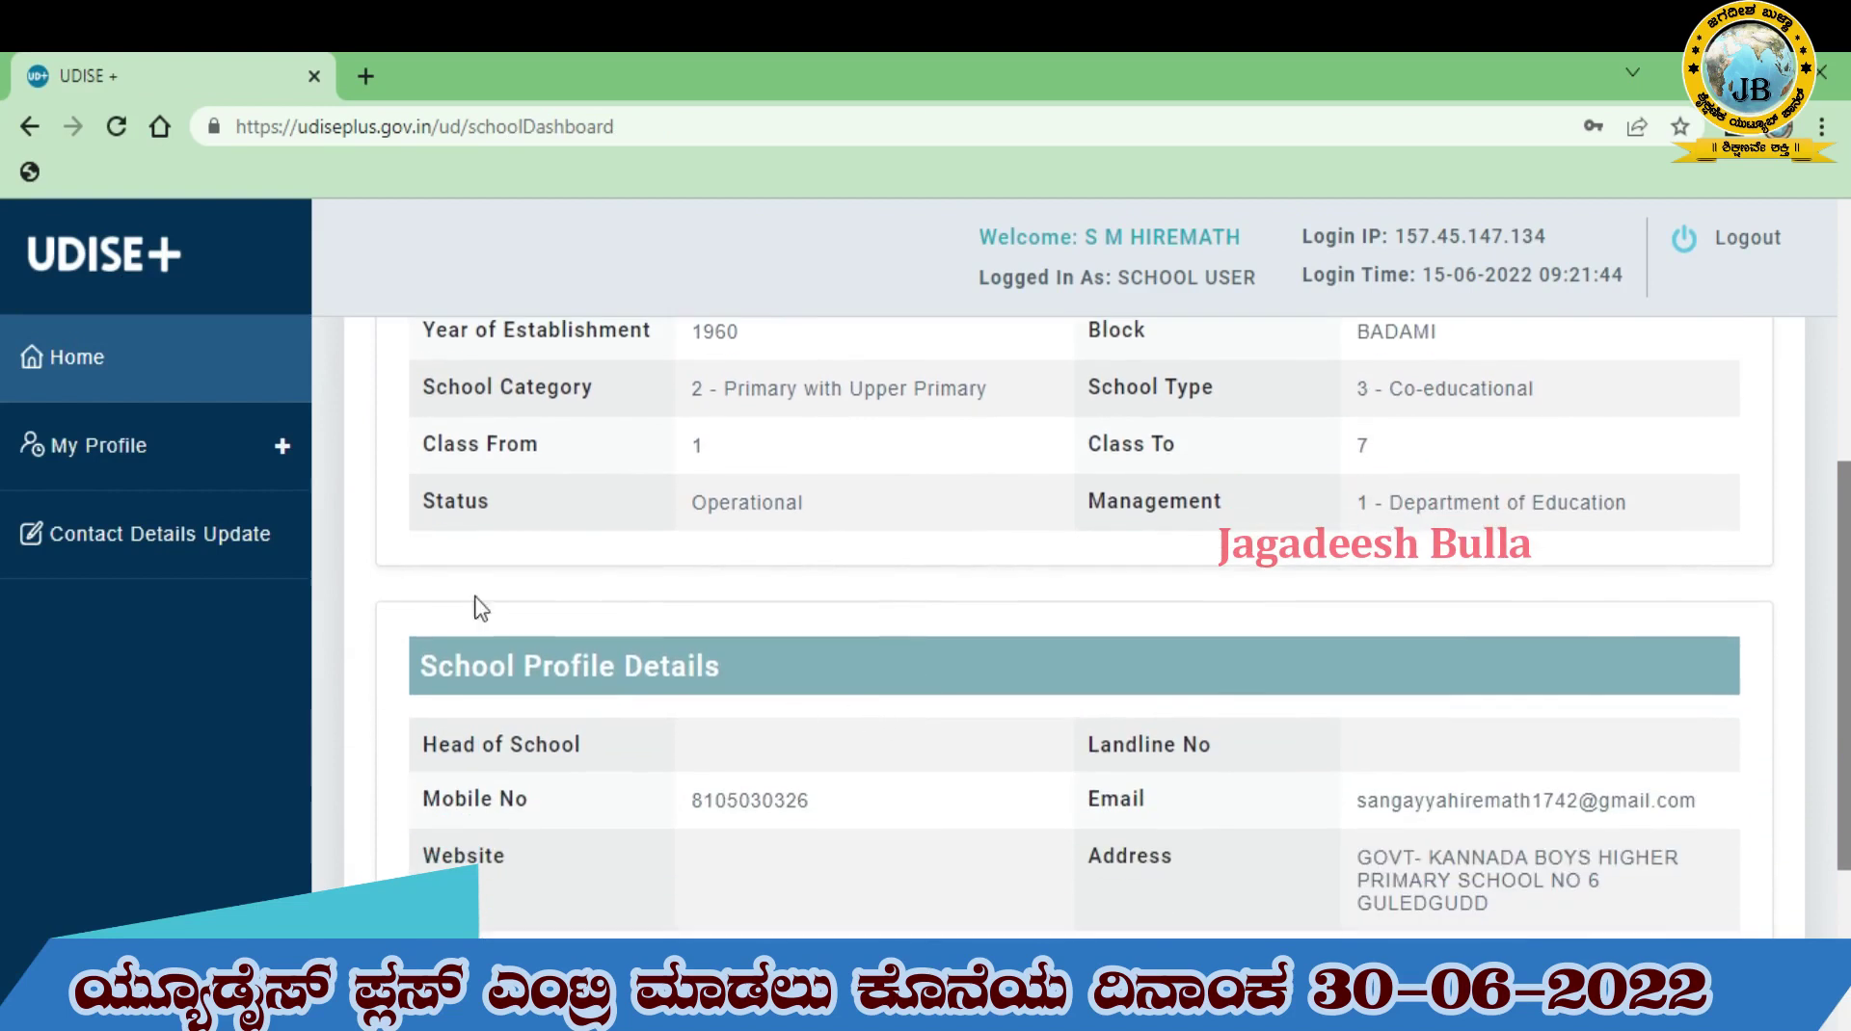
pyautogui.click(174, 468)
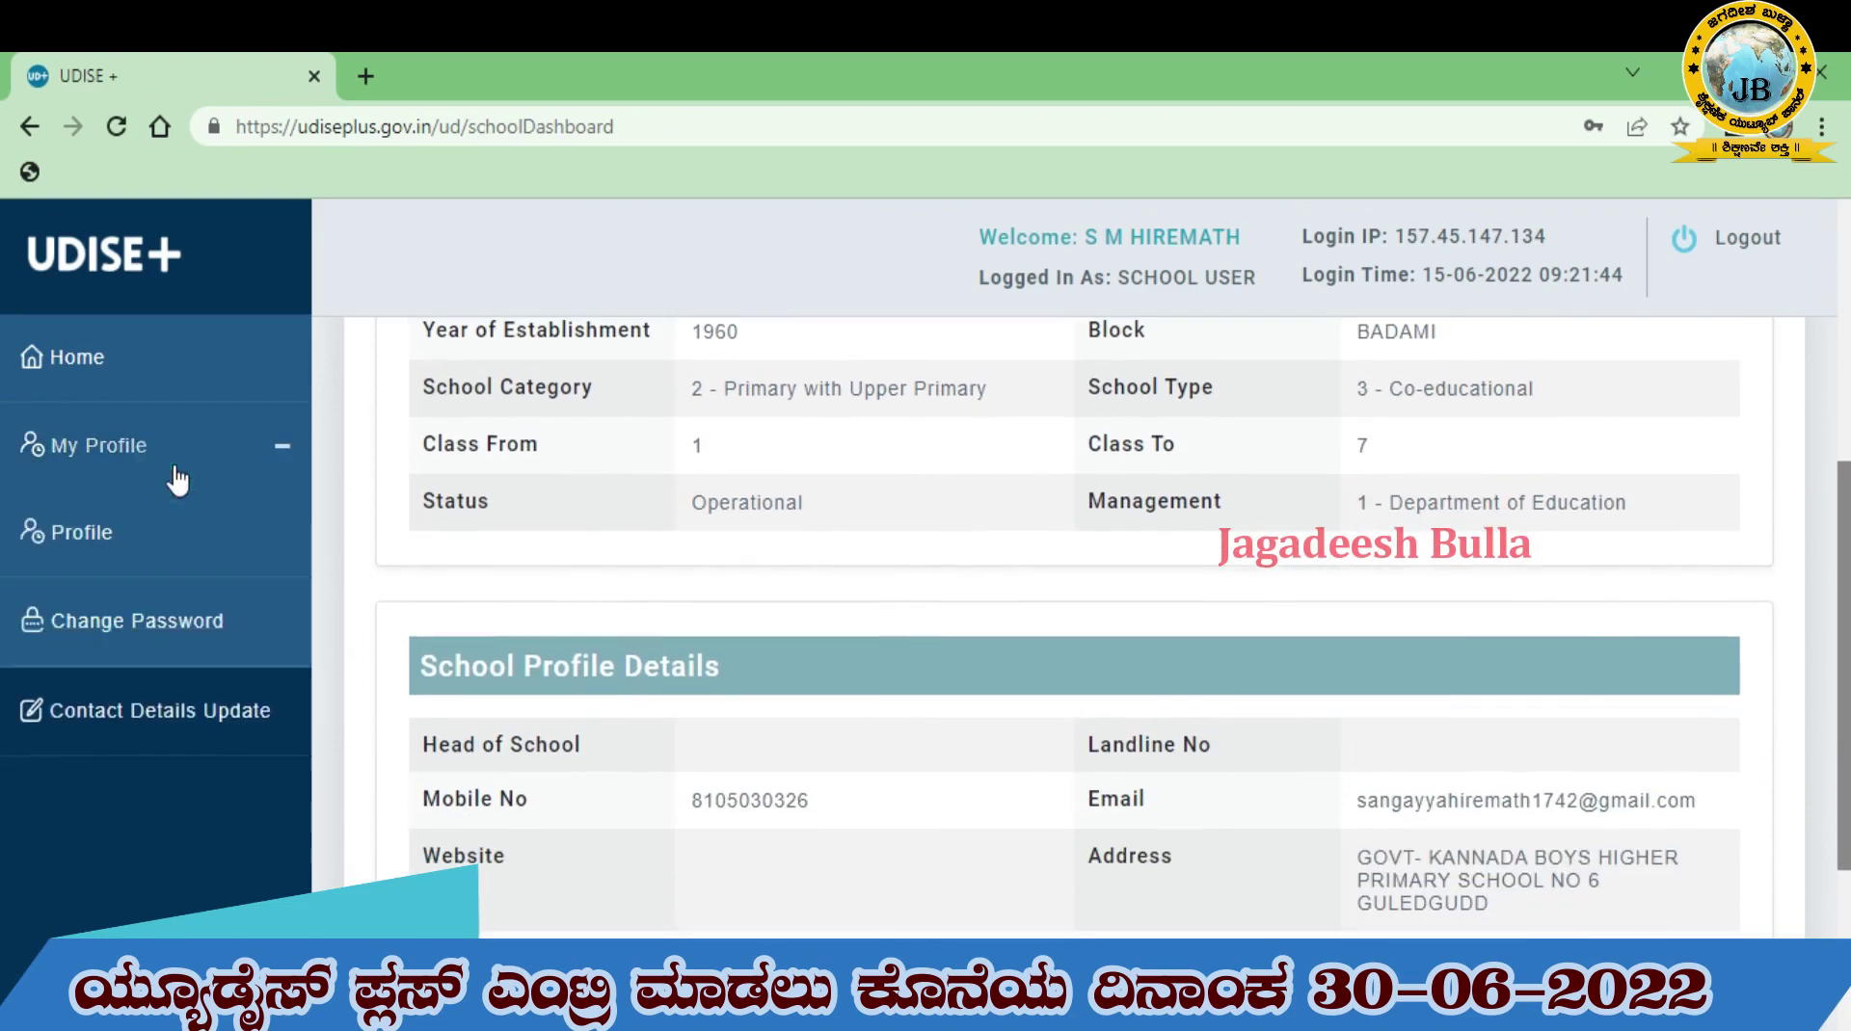
pyautogui.click(68, 545)
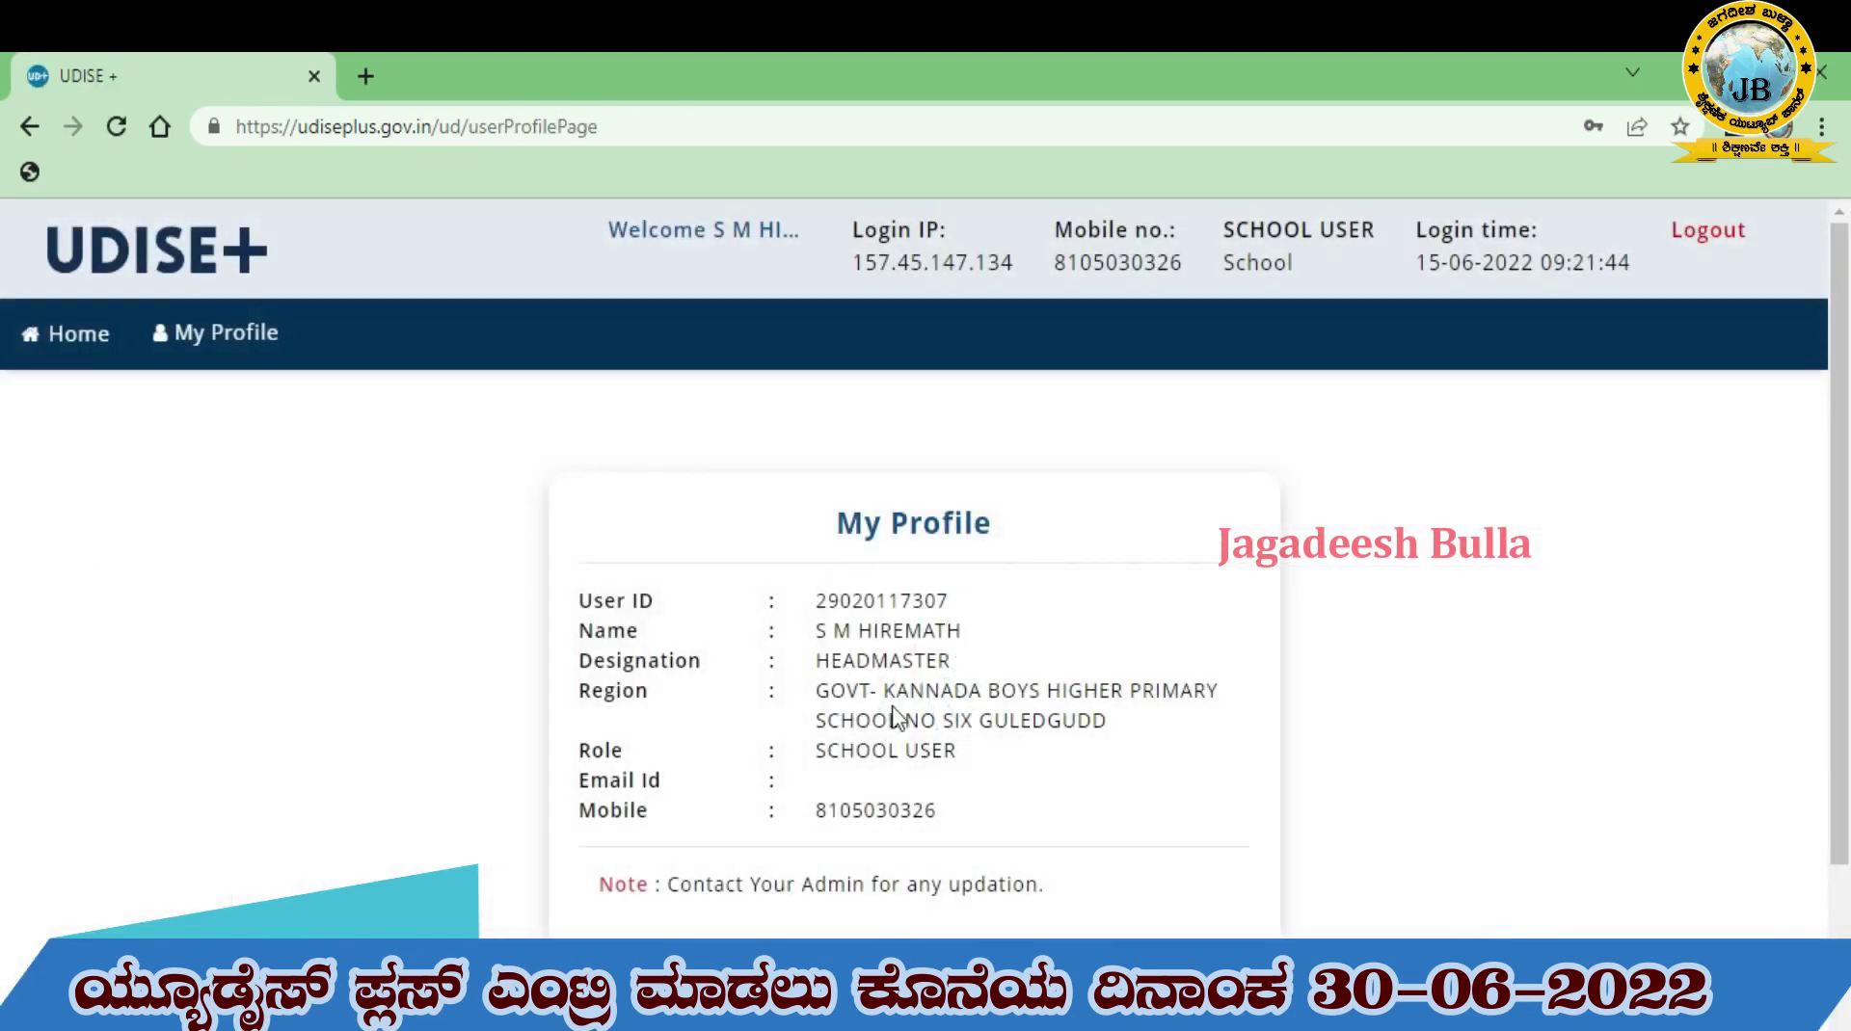
pyautogui.scroll(-1, 934, 667)
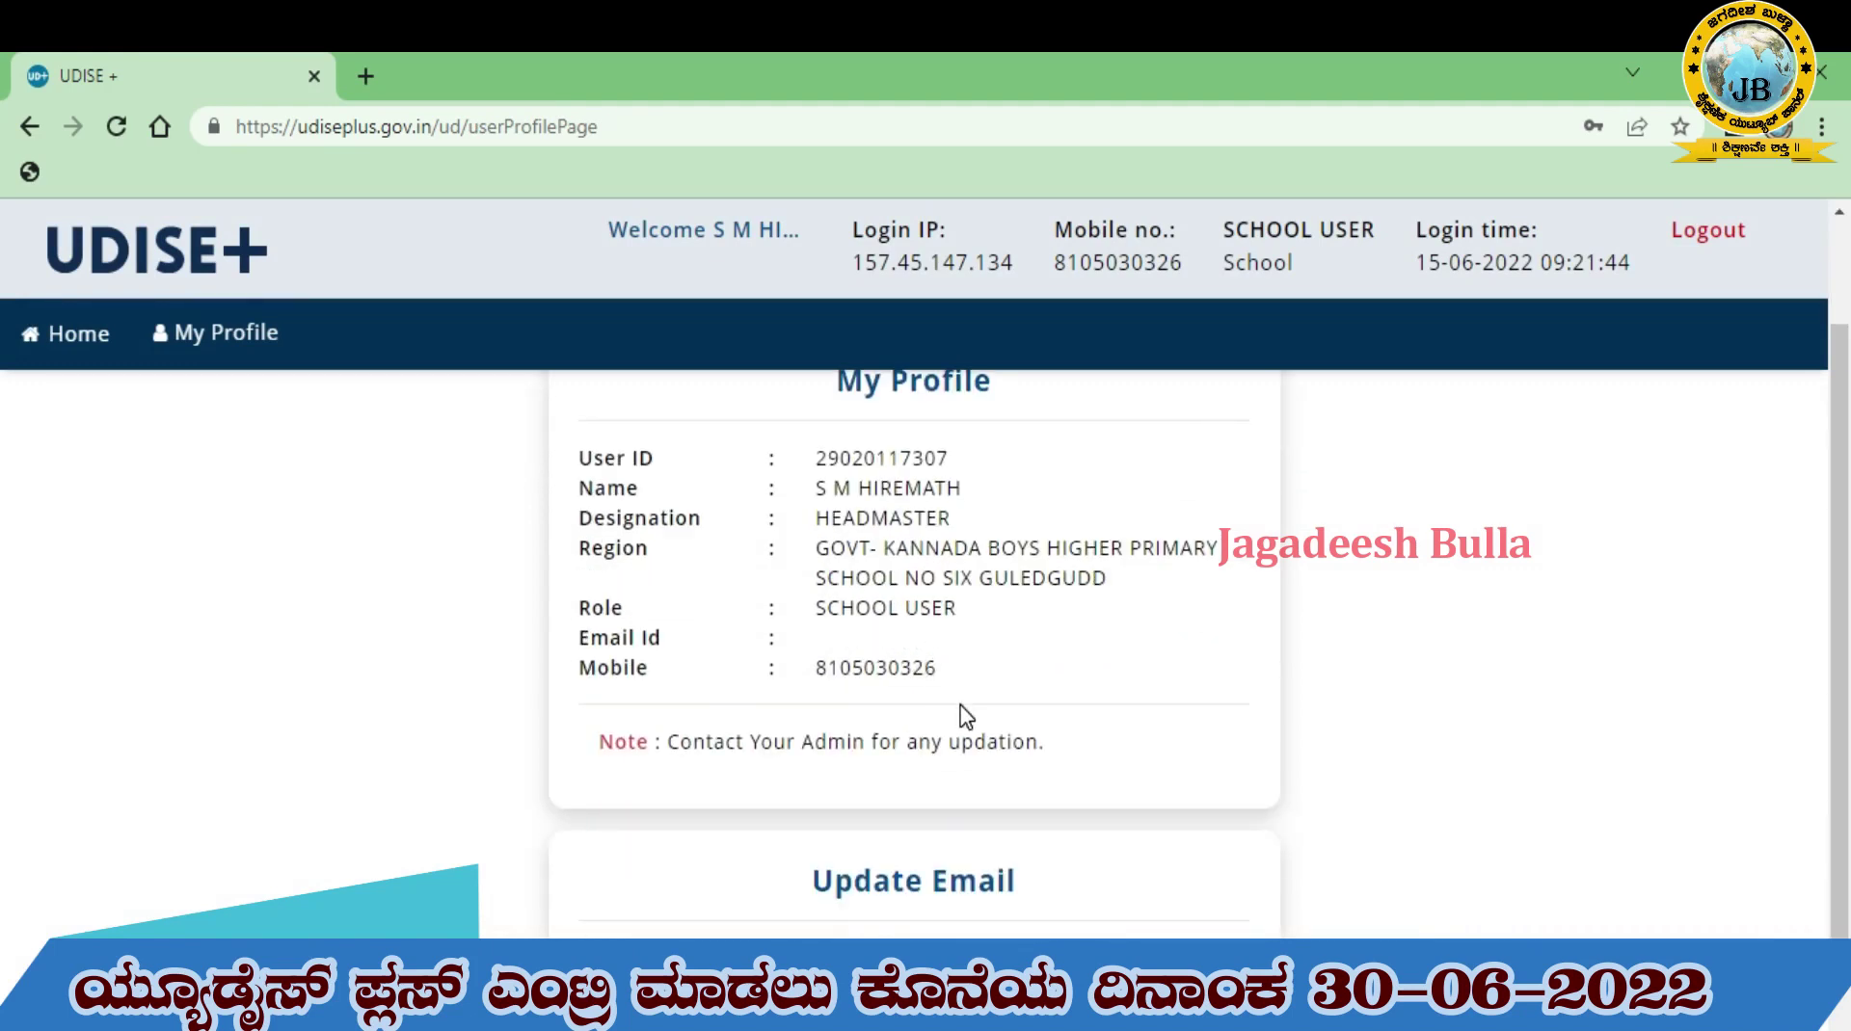
pyautogui.scroll(-1, 1104, 756)
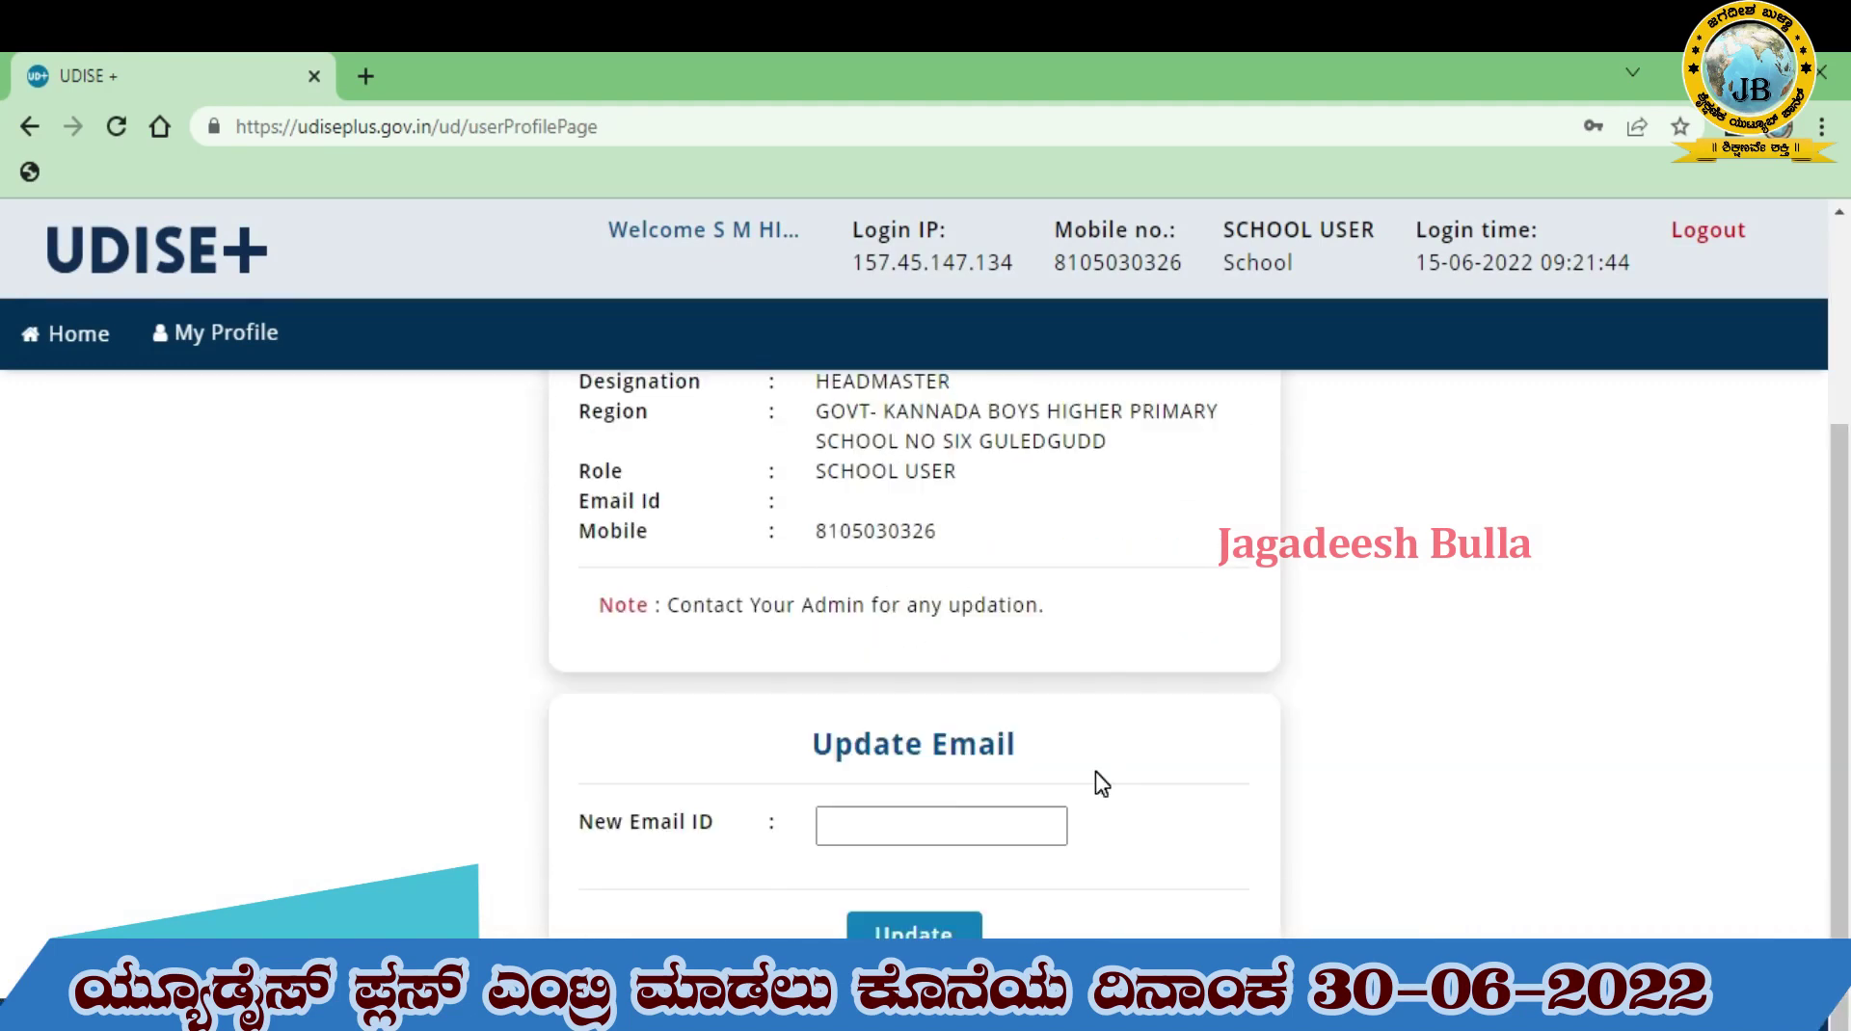
# Enter the school's e-mail address as the New Email ID and update it
pyautogui.click(871, 819)
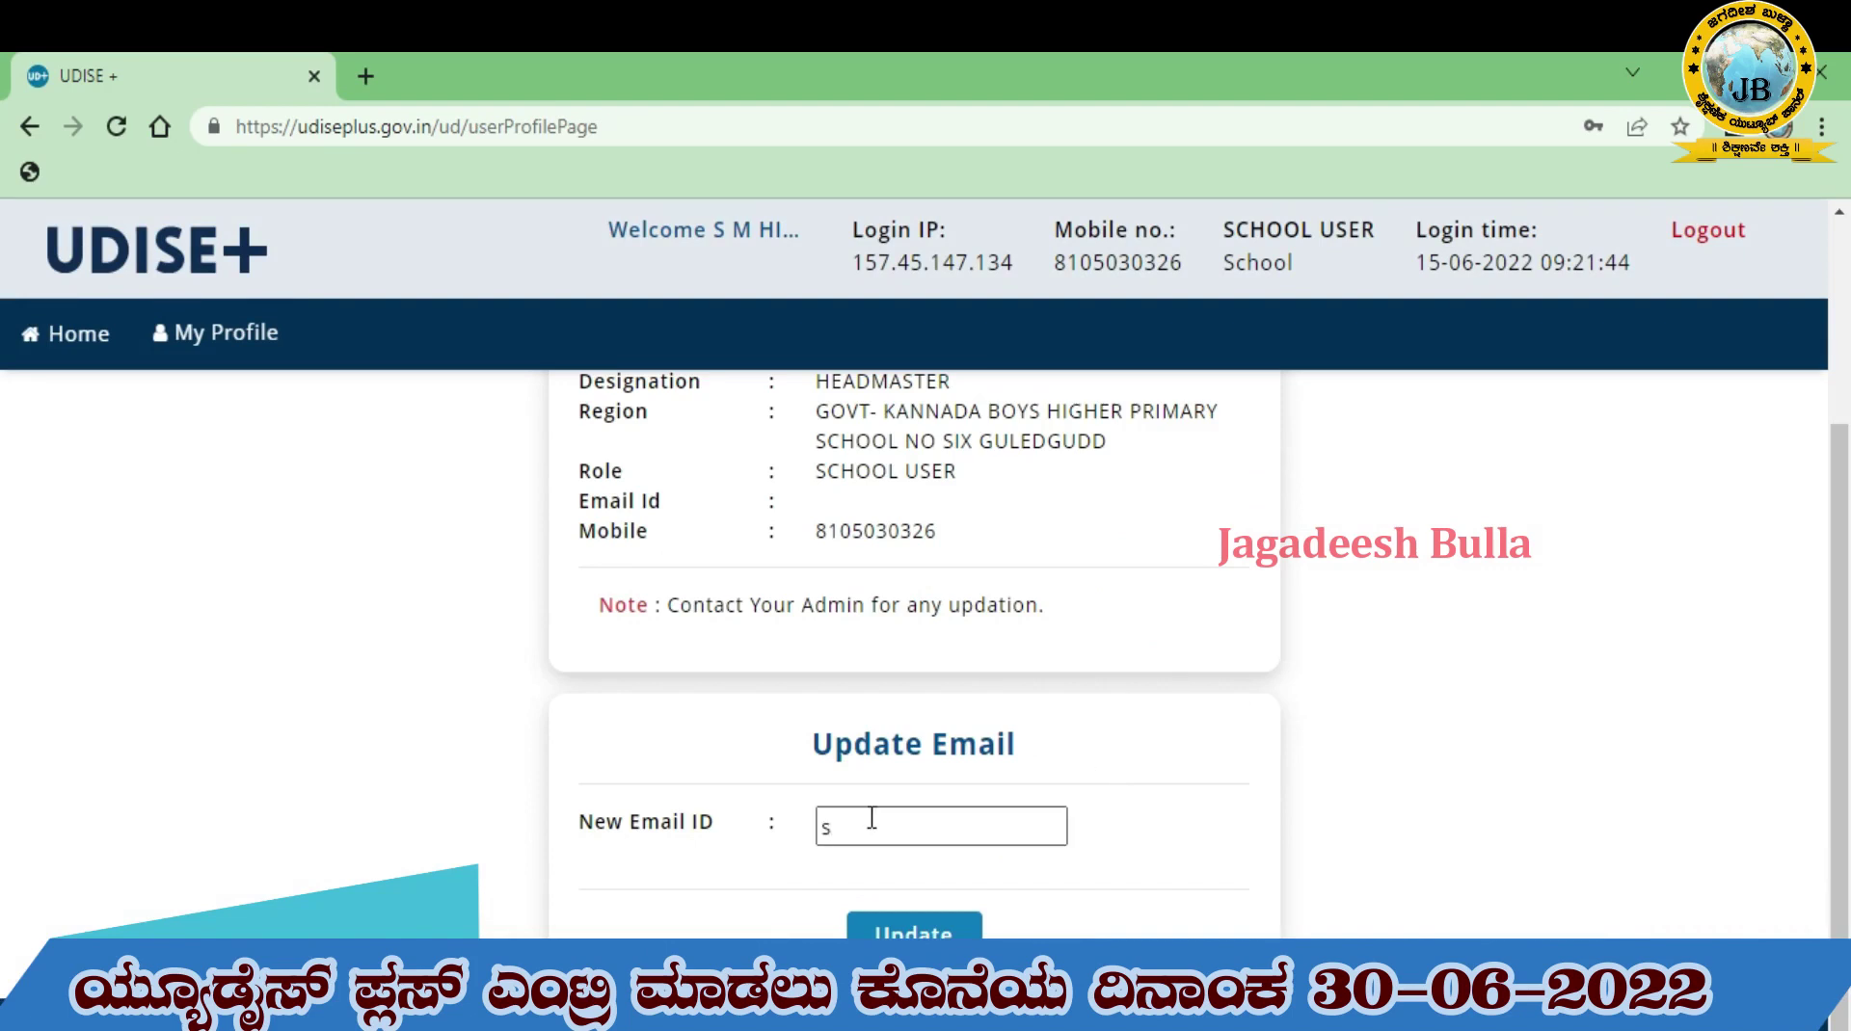
pyautogui.write('s')
pyautogui.click(916, 863)
pyautogui.click(914, 930)
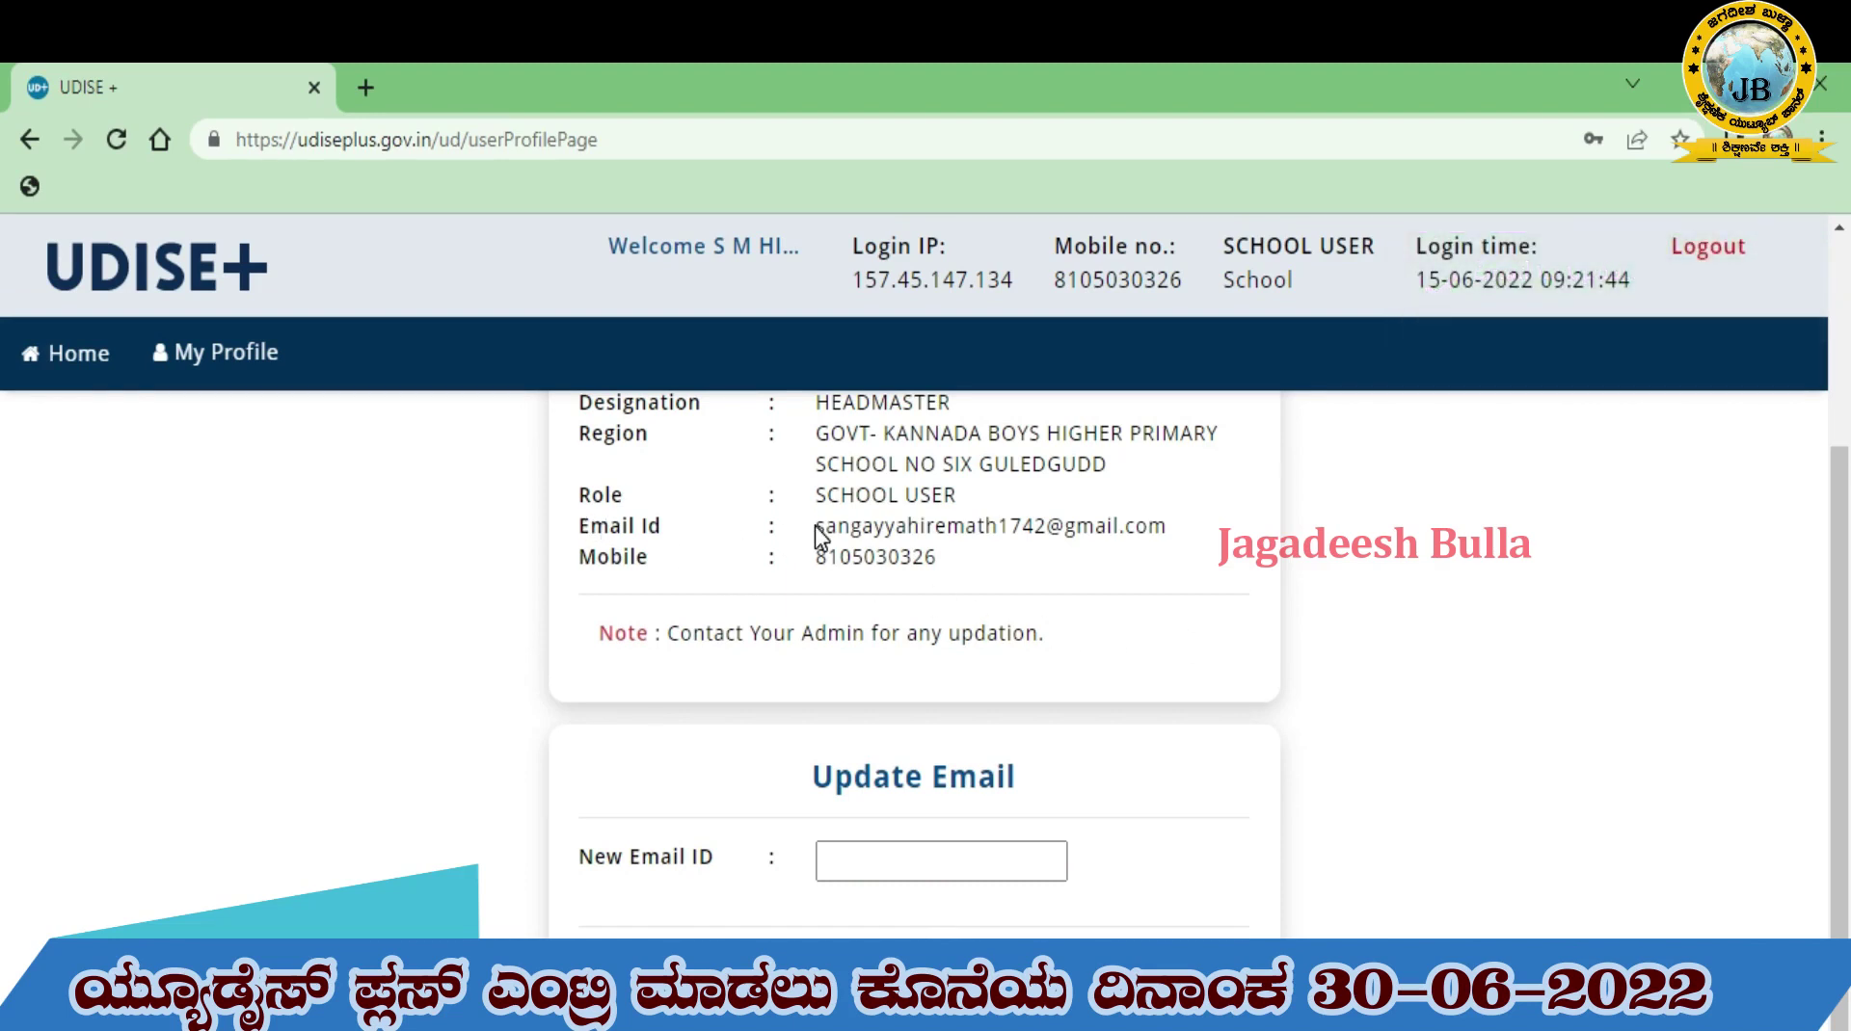
pyautogui.moveTo(818, 525); pyautogui.dragTo(1141, 528)
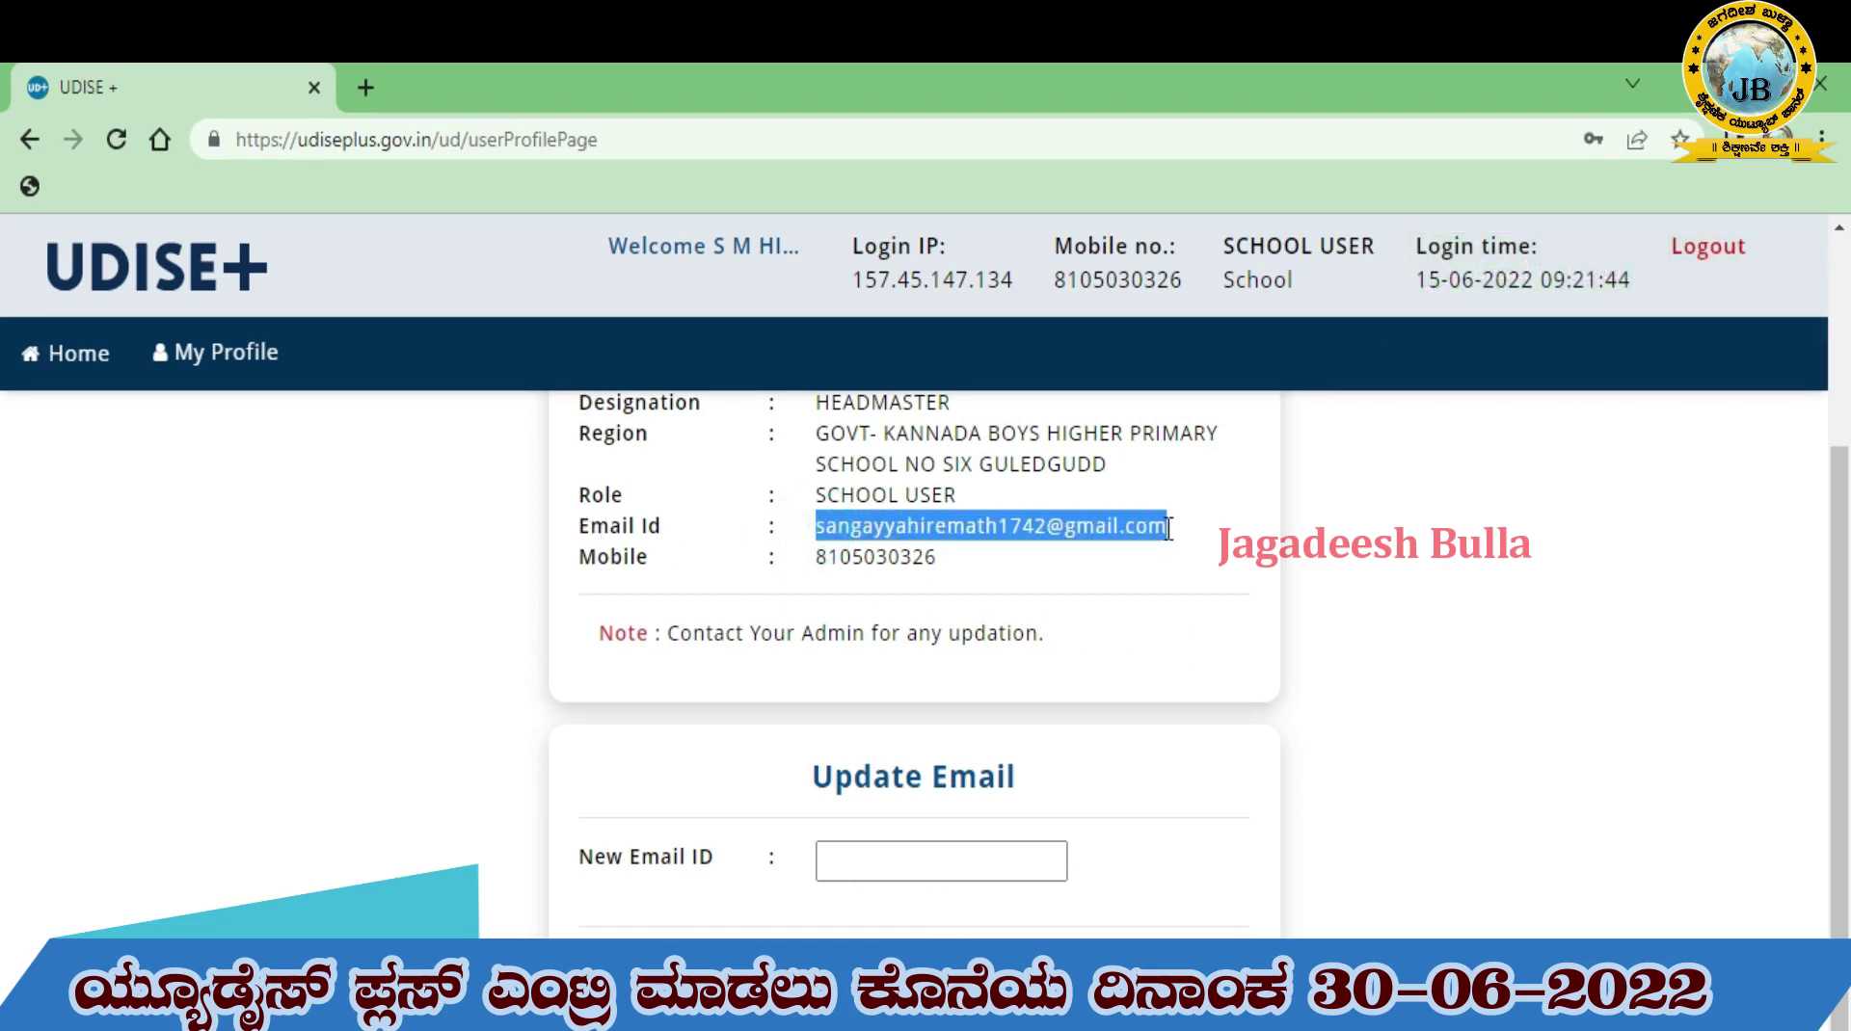
pyautogui.click(1301, 616)
pyautogui.scroll(3, 1452, 707)
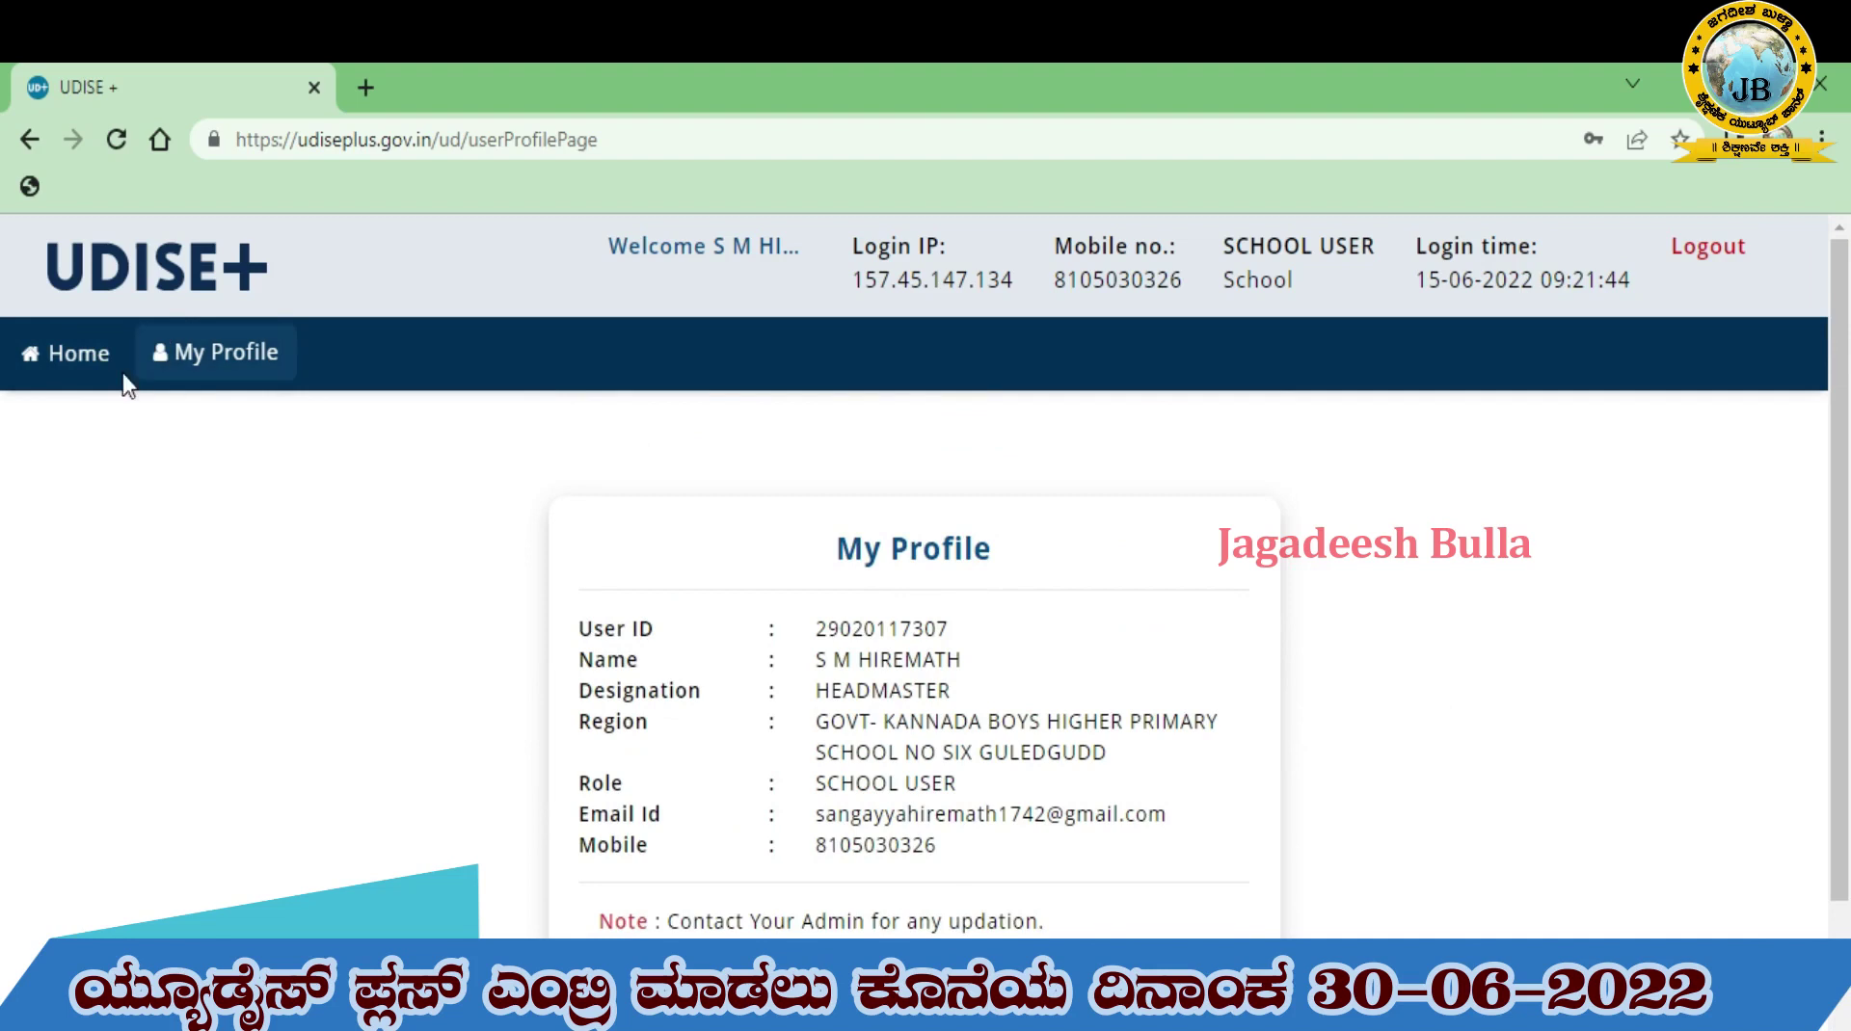
# Open Contact Details Update and review School Contact, Head of School and Additional Details
pyautogui.click(66, 358)
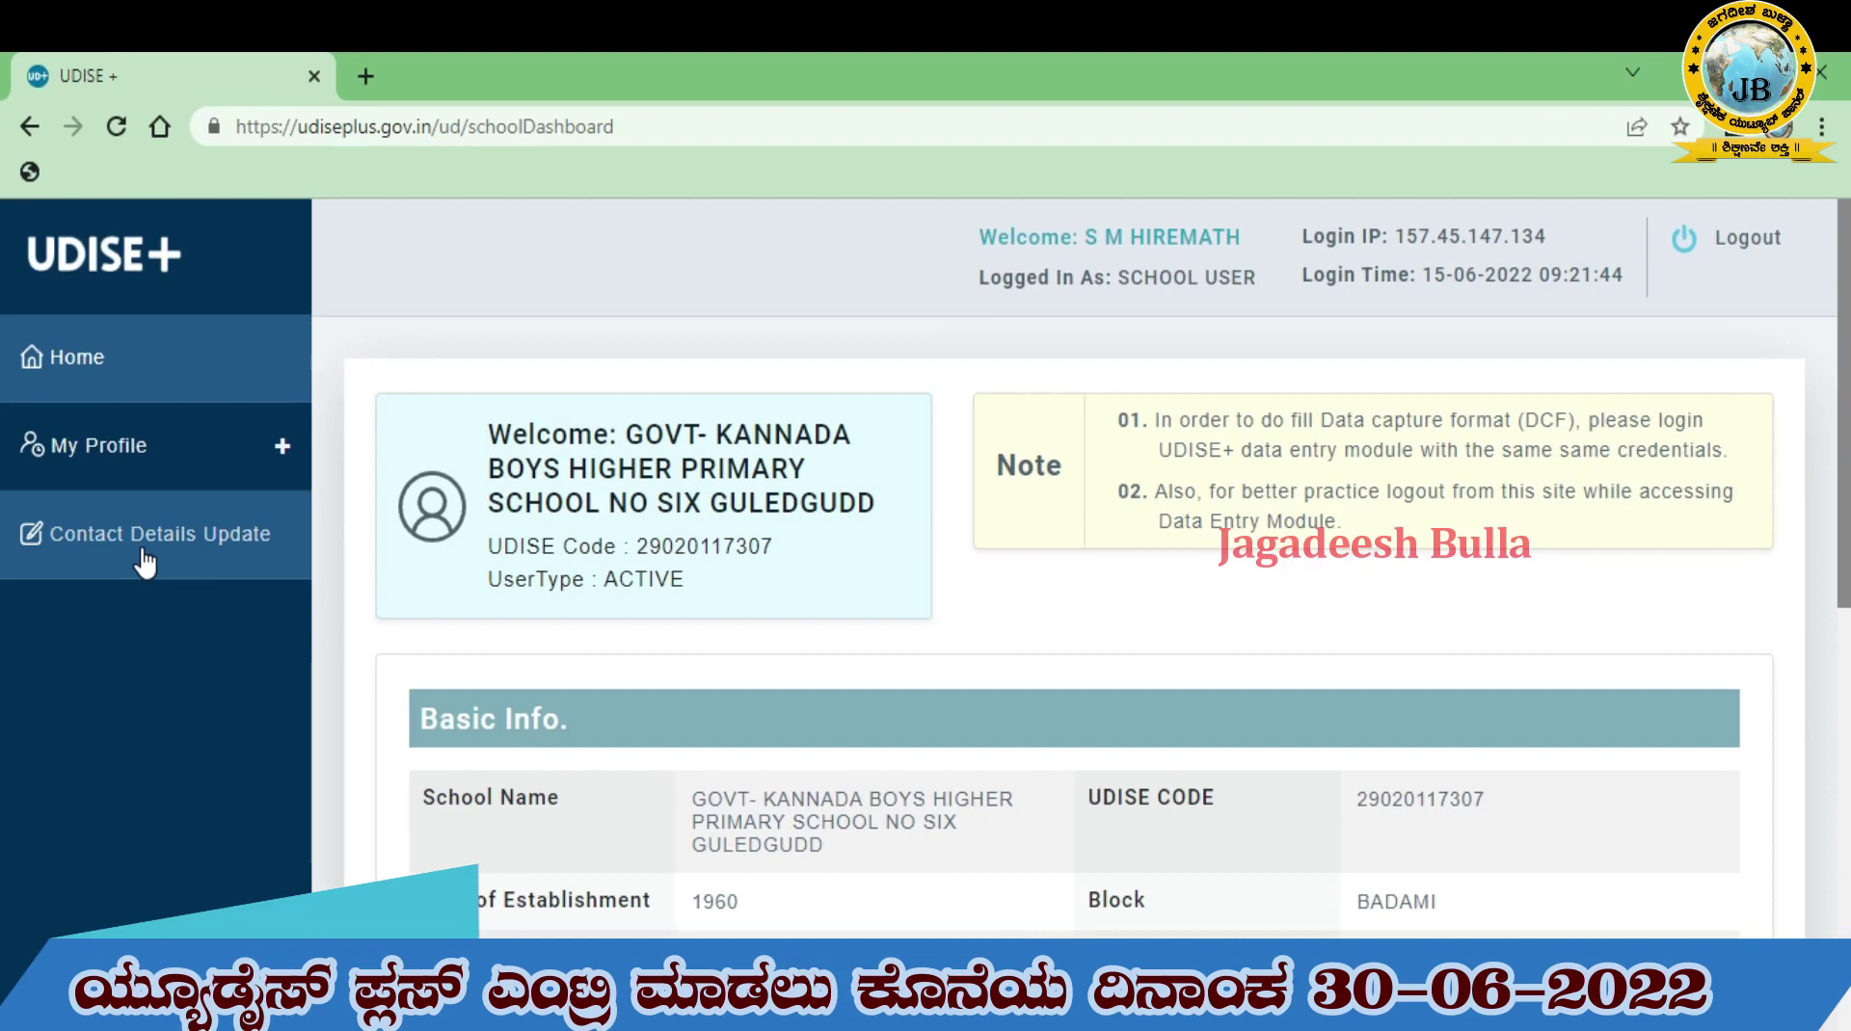
pyautogui.click(143, 551)
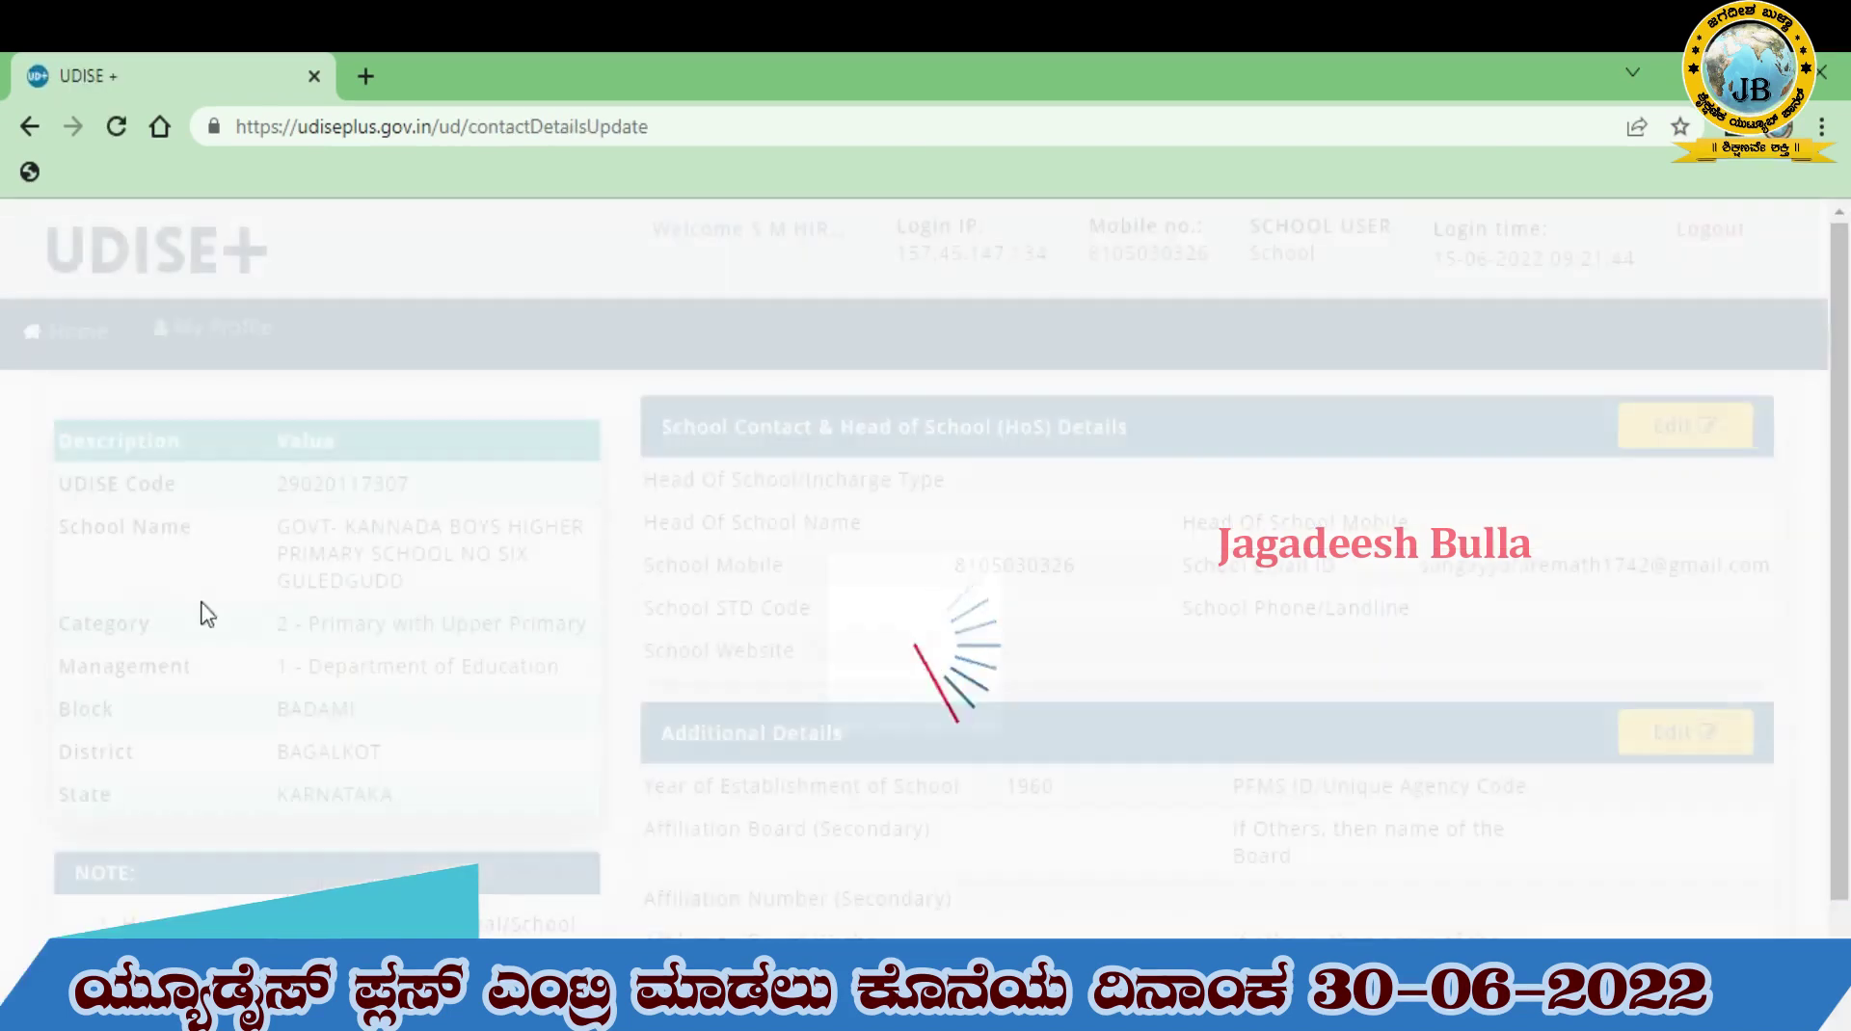
pyautogui.scroll(-1, 430, 847)
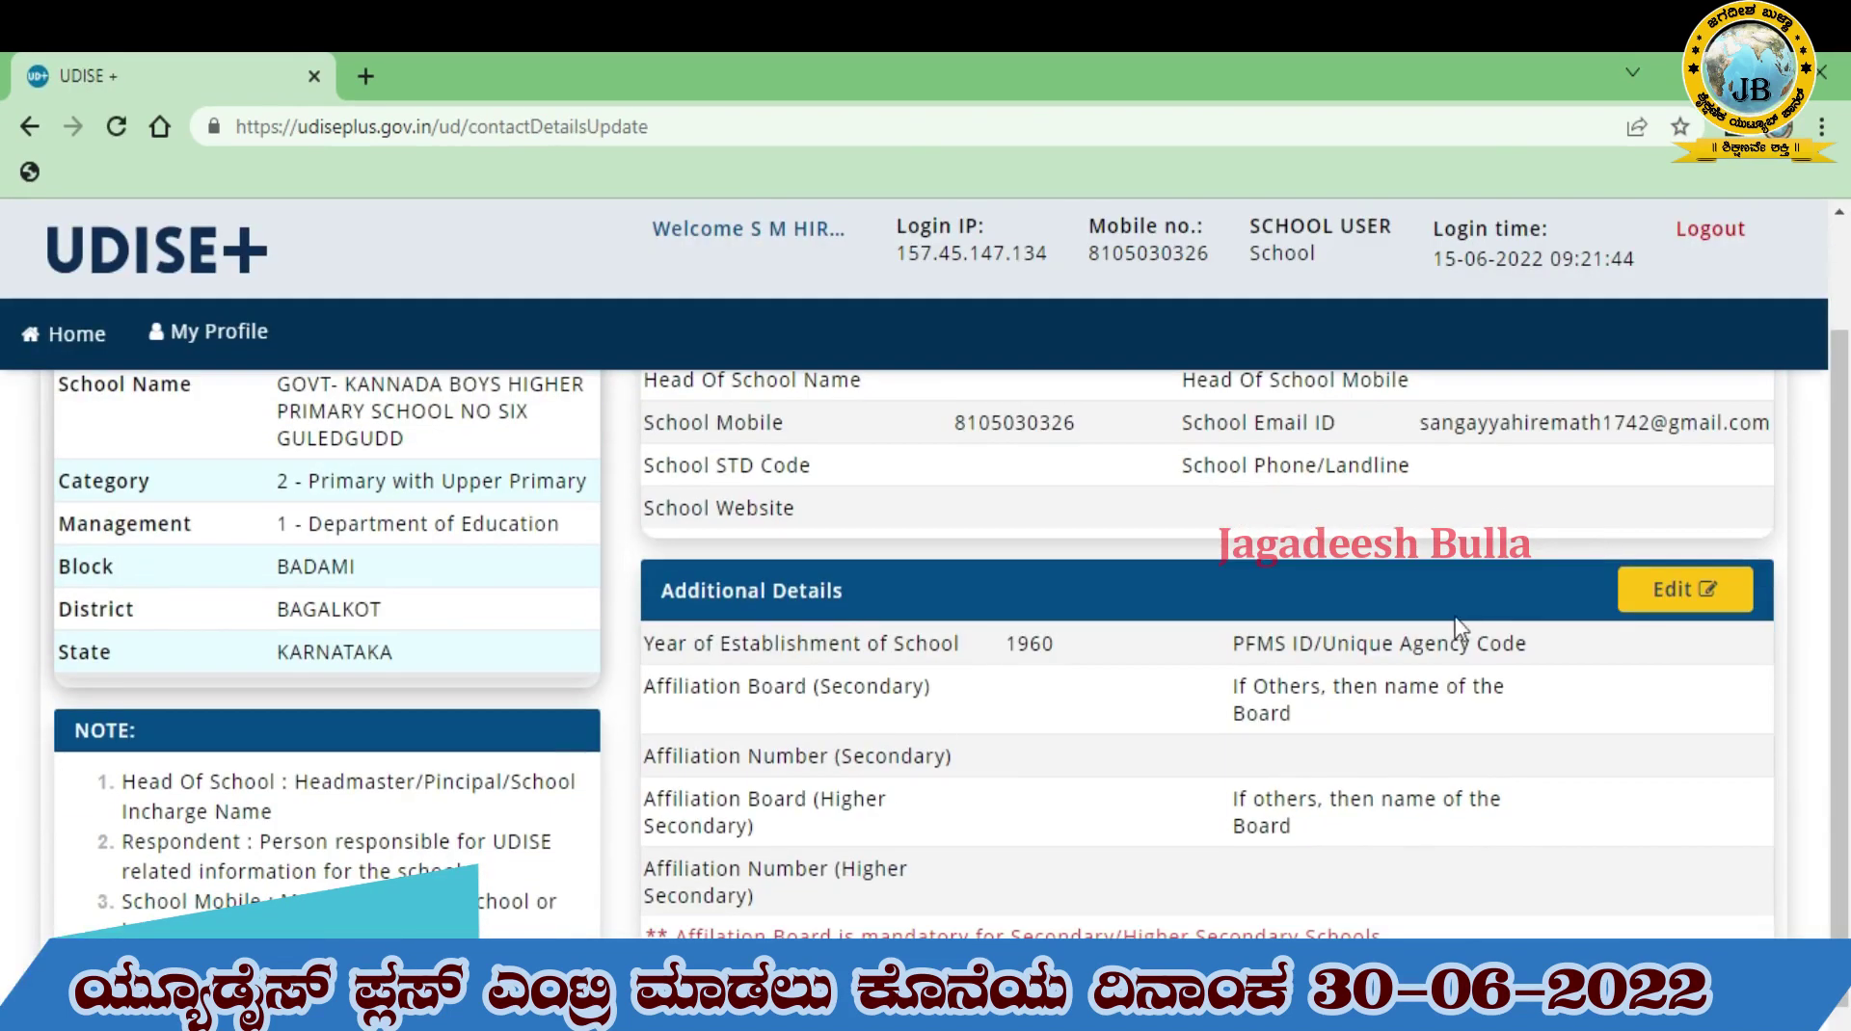
pyautogui.scroll(1, 1172, 882)
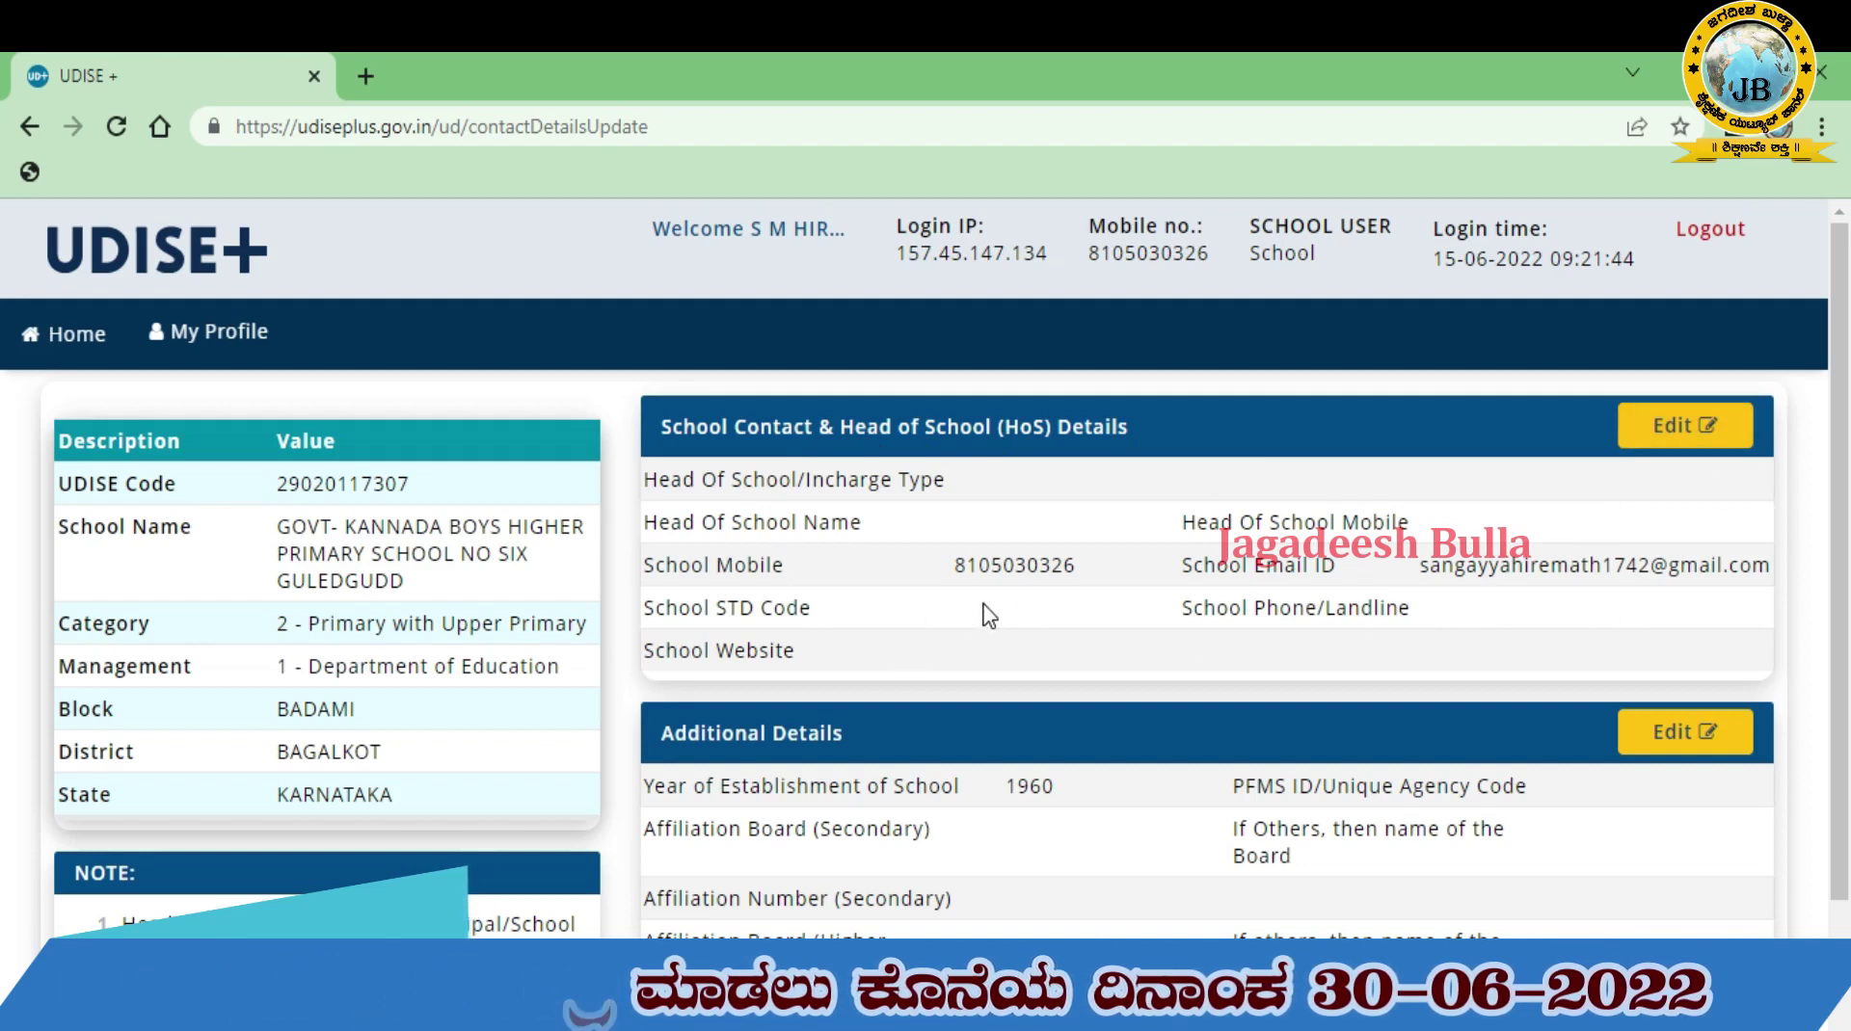
pyautogui.scroll(-1, 710, 761)
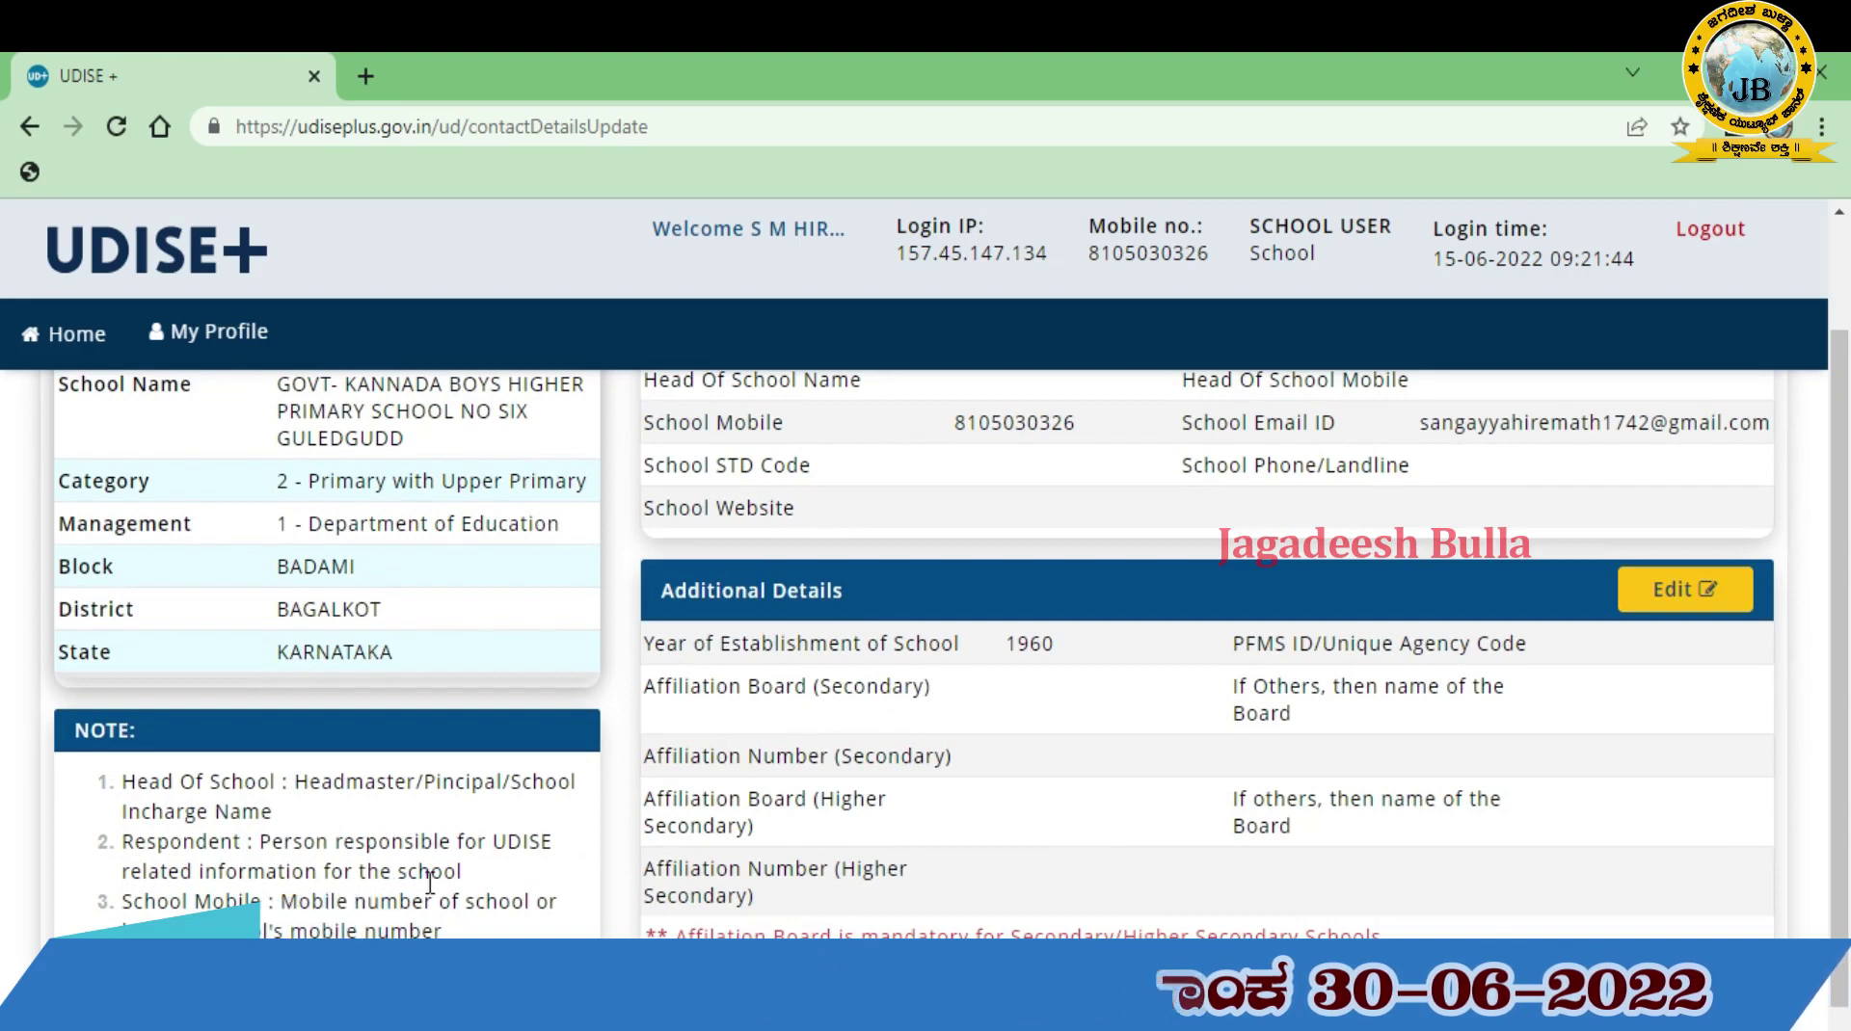
pyautogui.scroll(2, 482, 627)
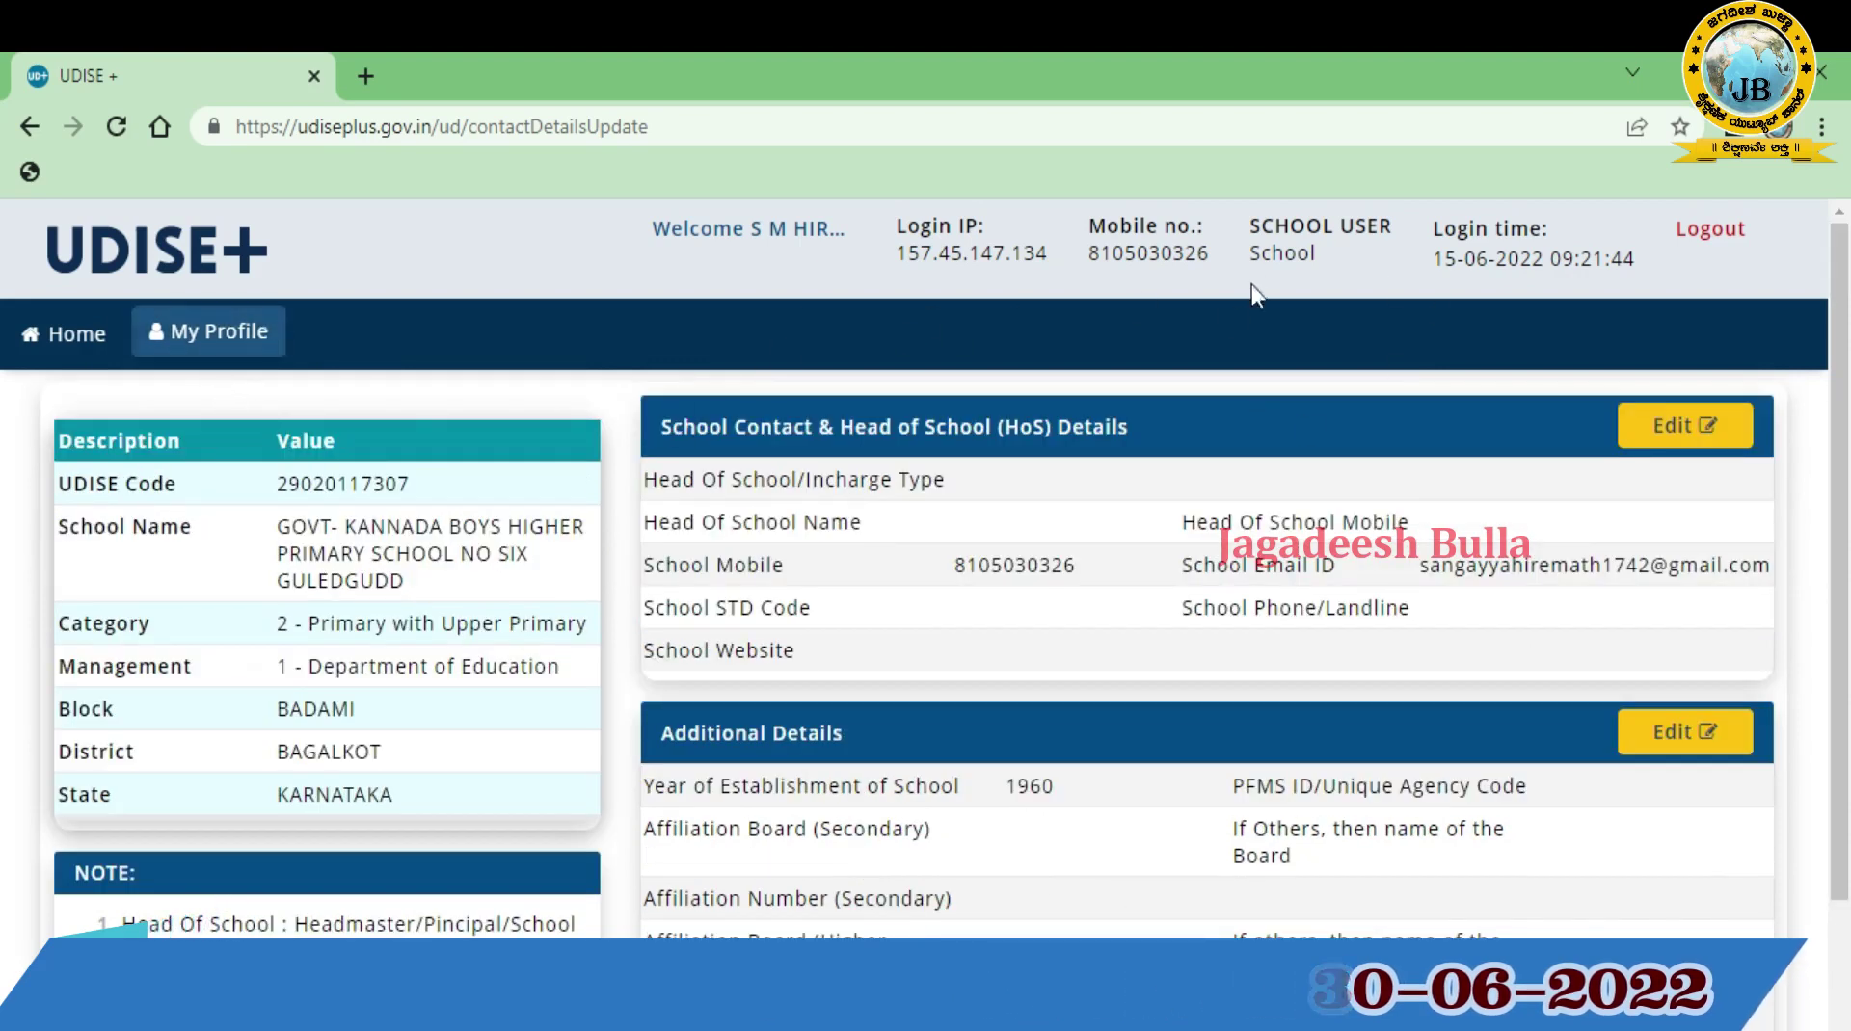
# Log out, search Google for 'udise plus' in a new tab, and open the UDISE+ portal
pyautogui.click(1722, 229)
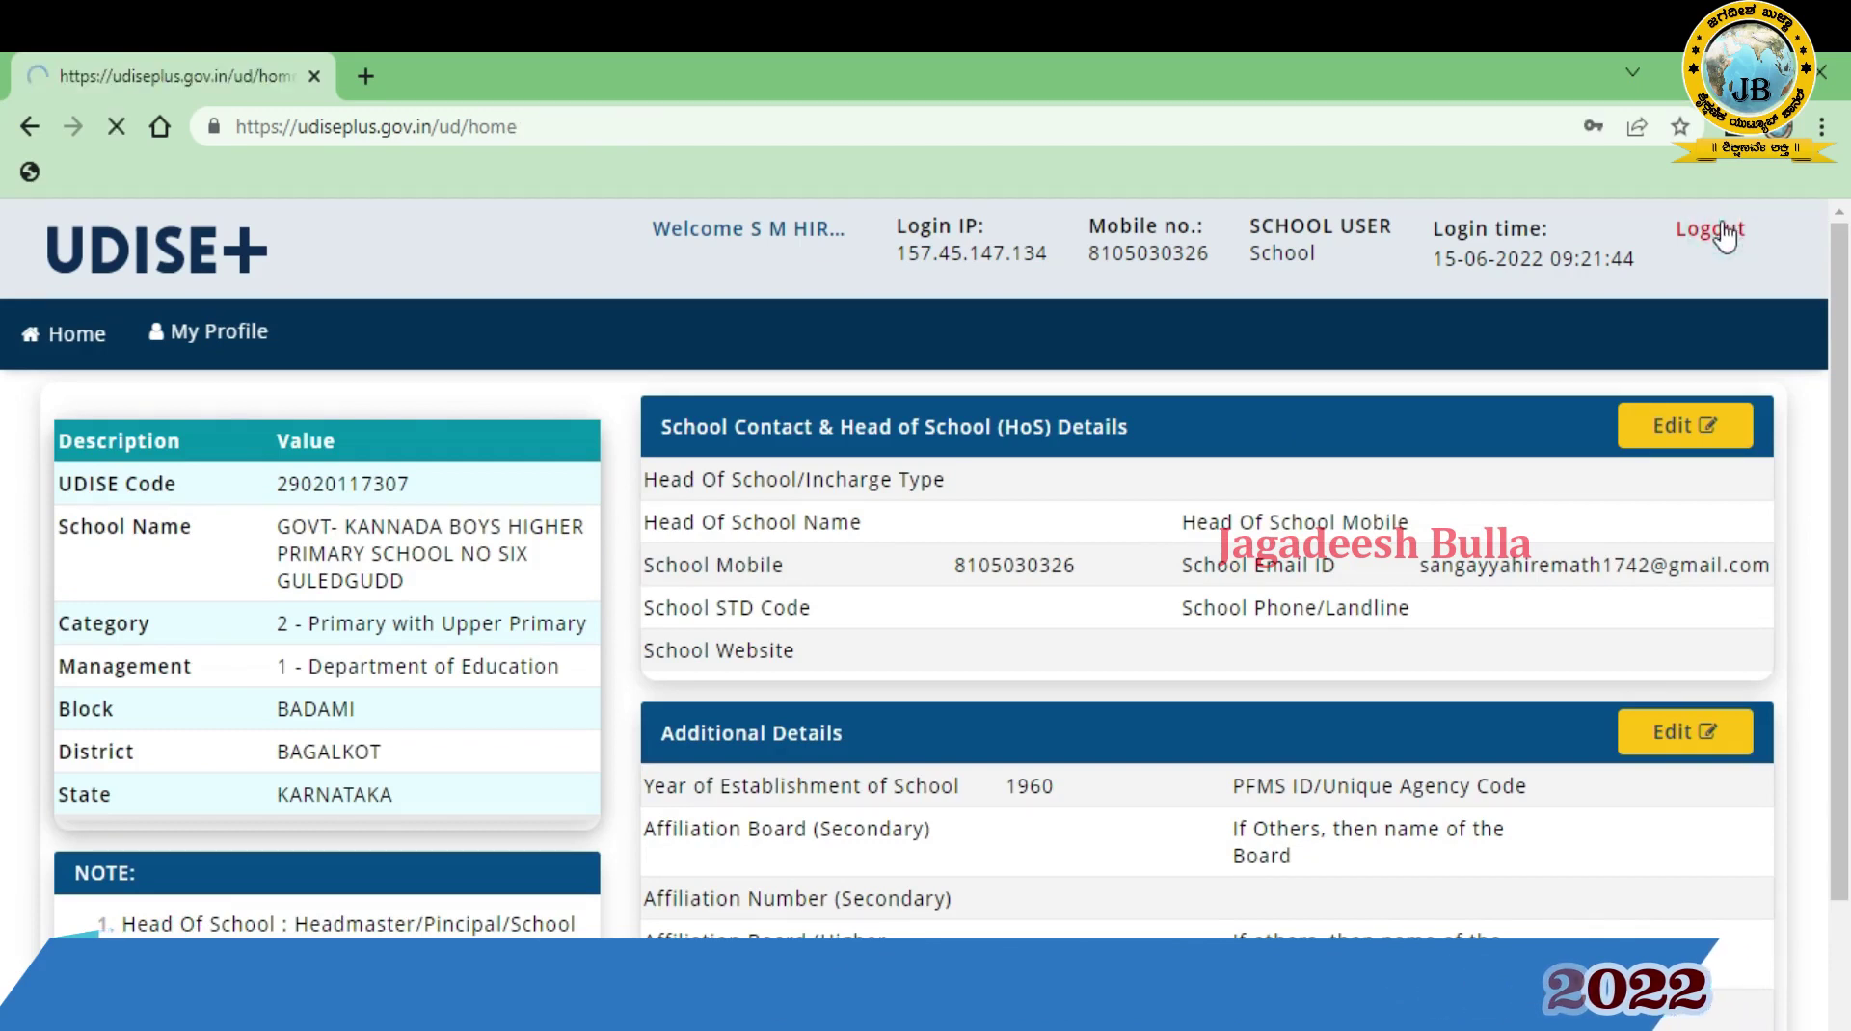
pyautogui.click(371, 77)
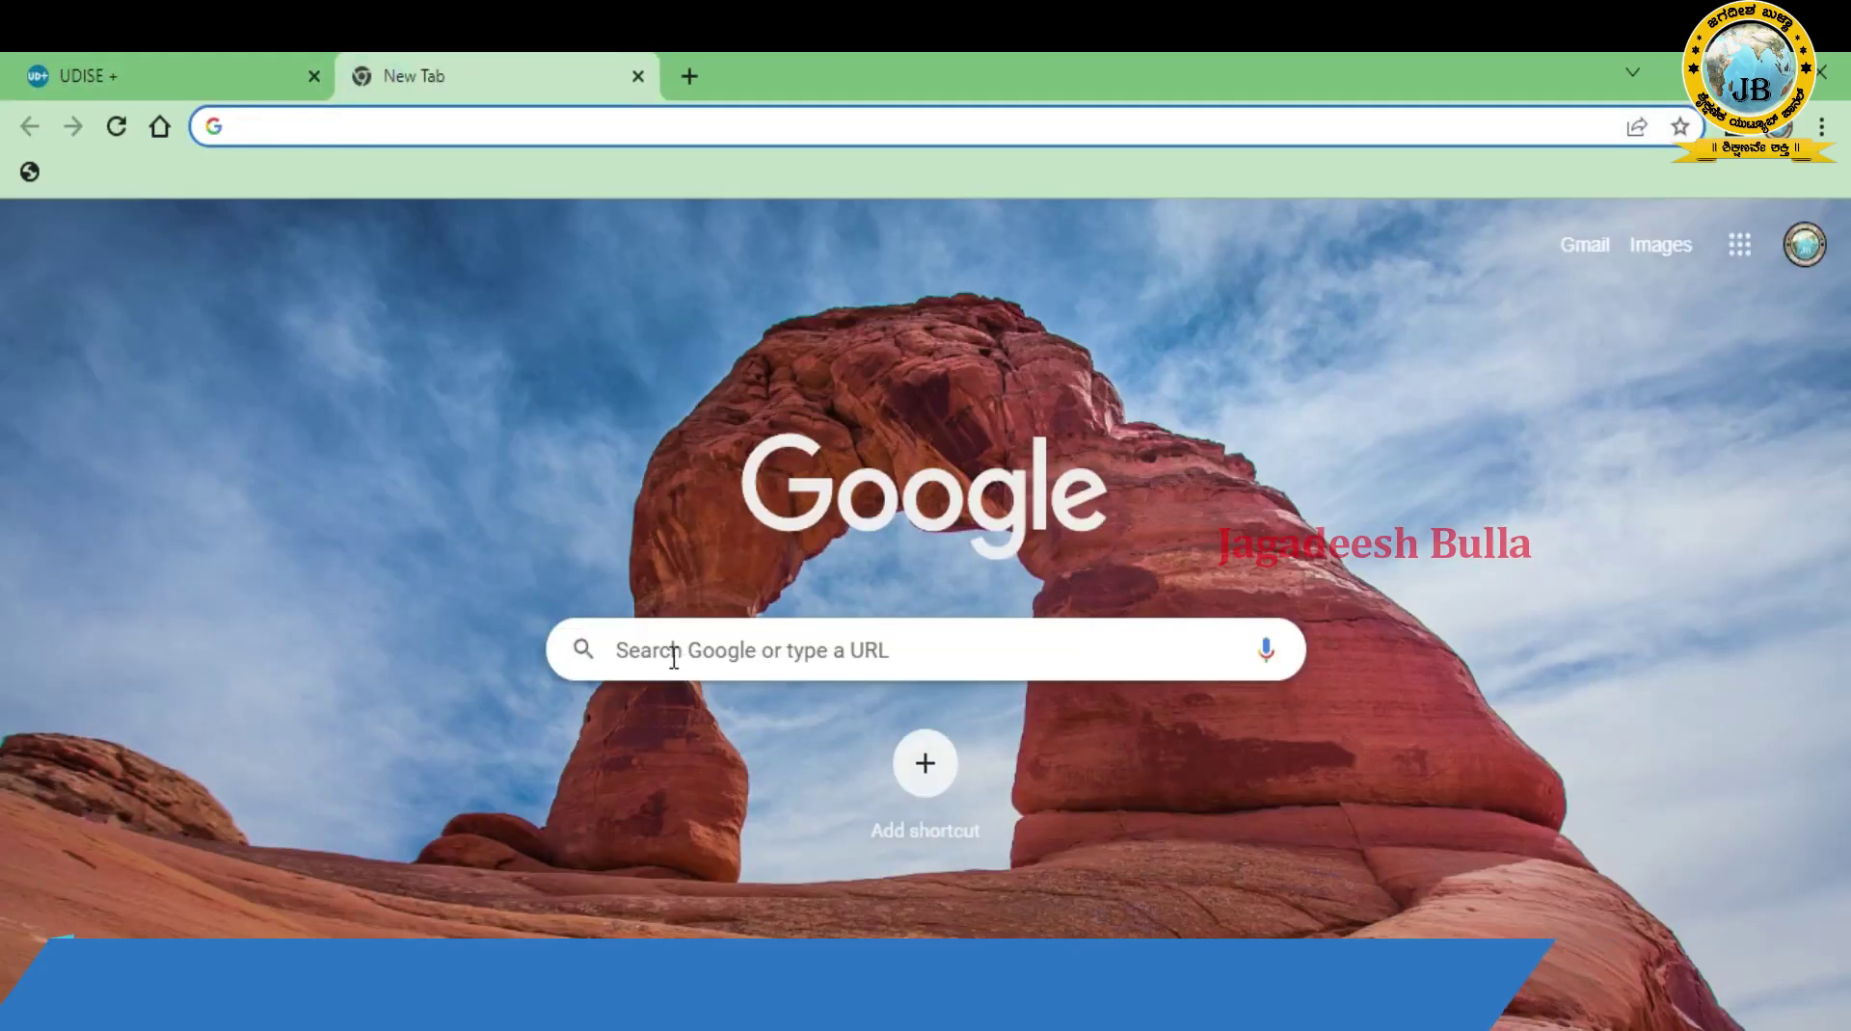
pyautogui.click(672, 649)
pyautogui.write('u')
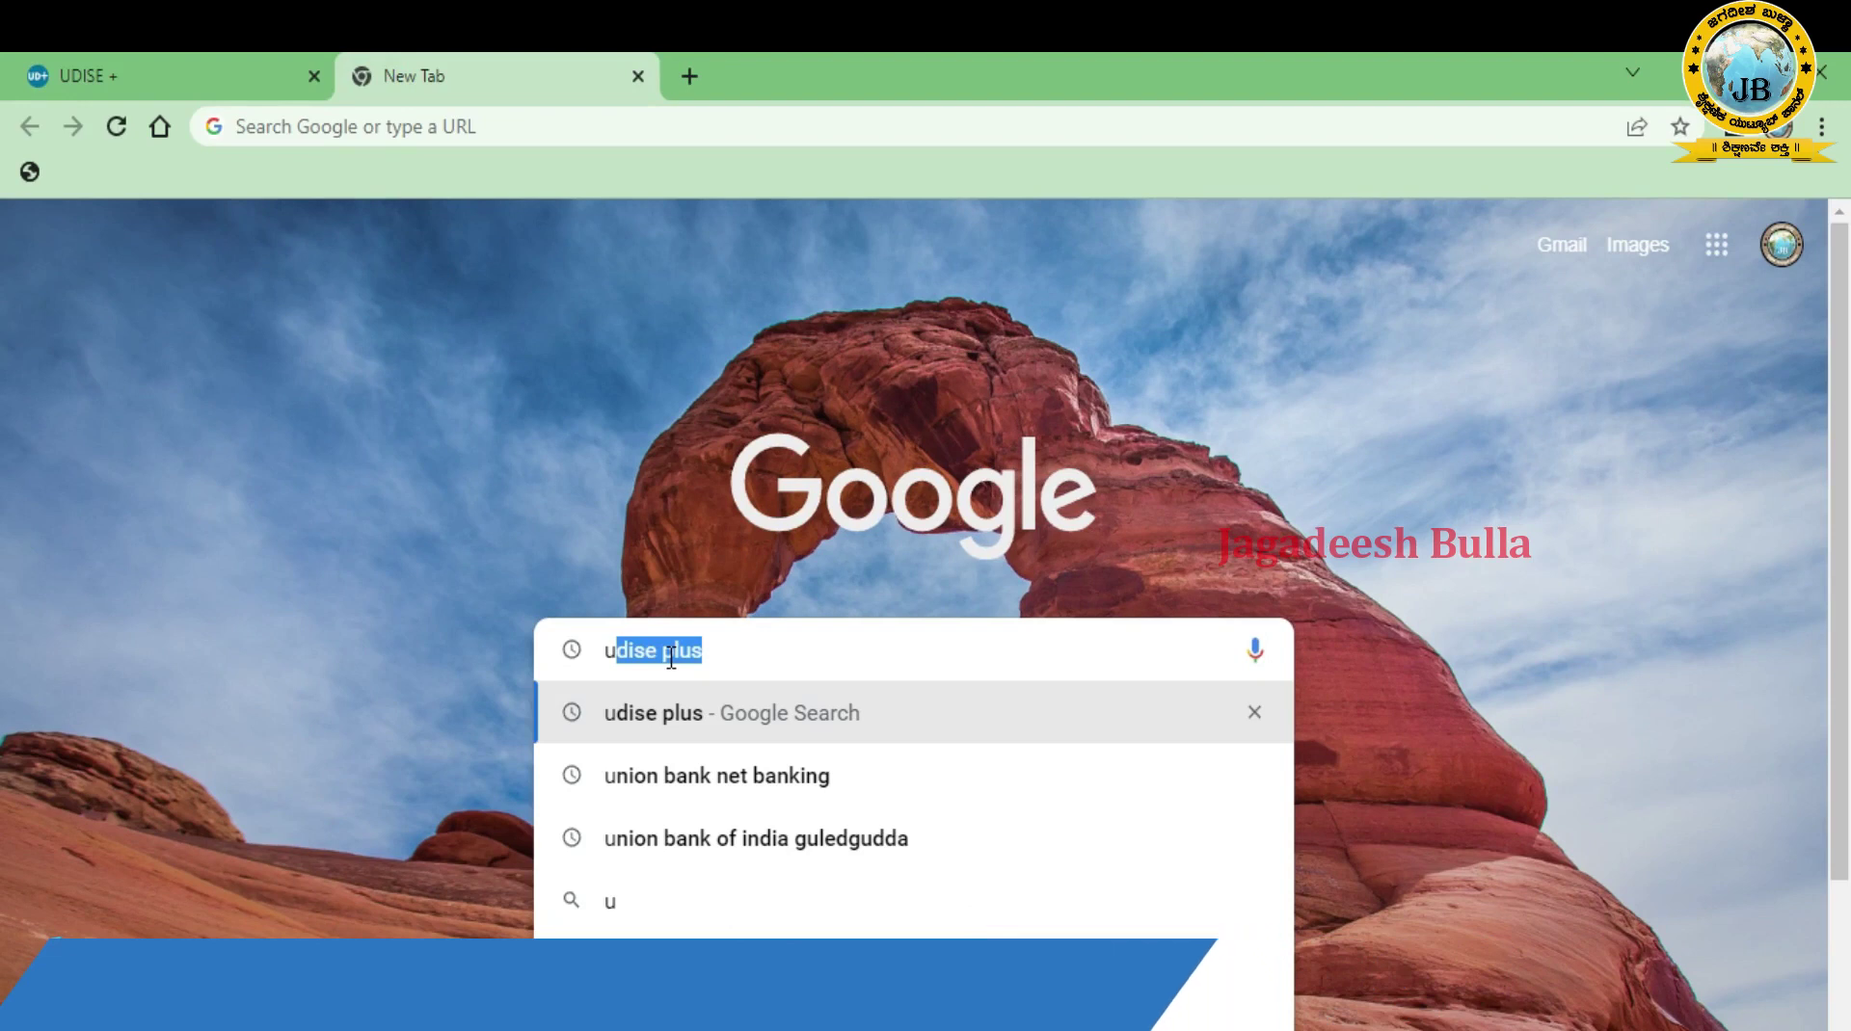
pyautogui.click(663, 723)
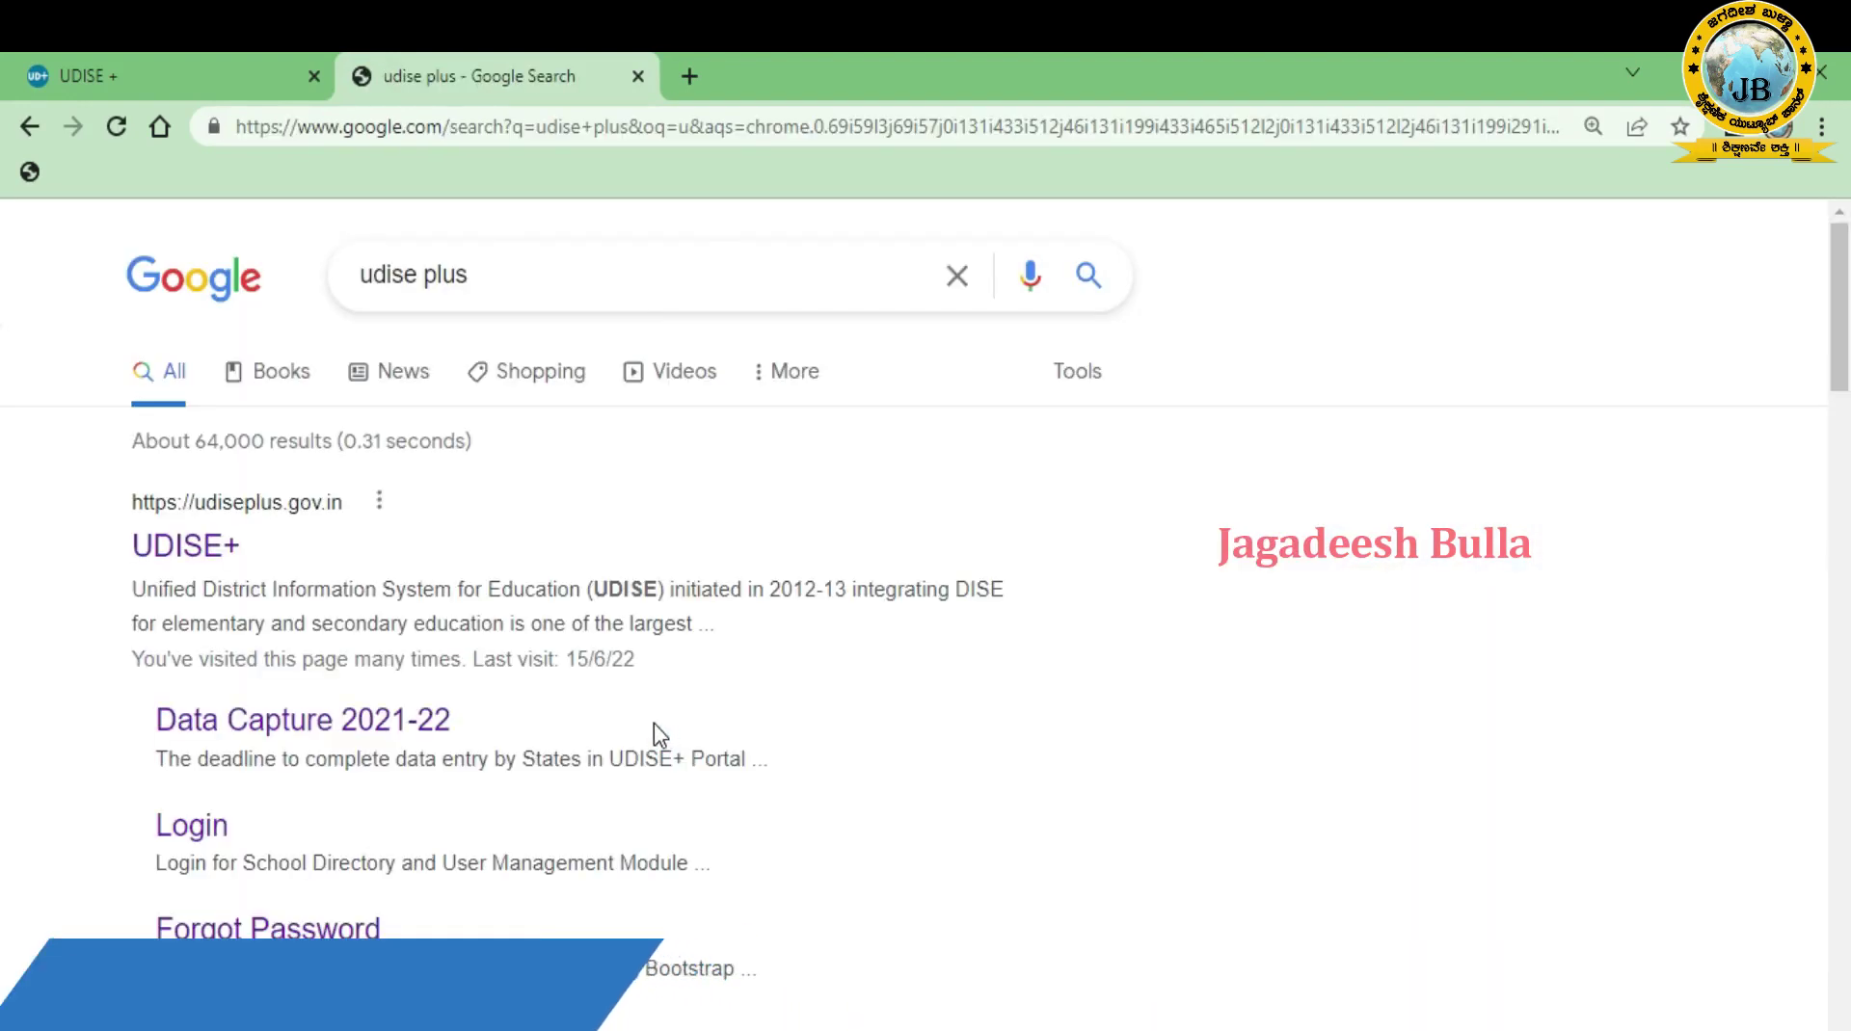
pyautogui.click(190, 548)
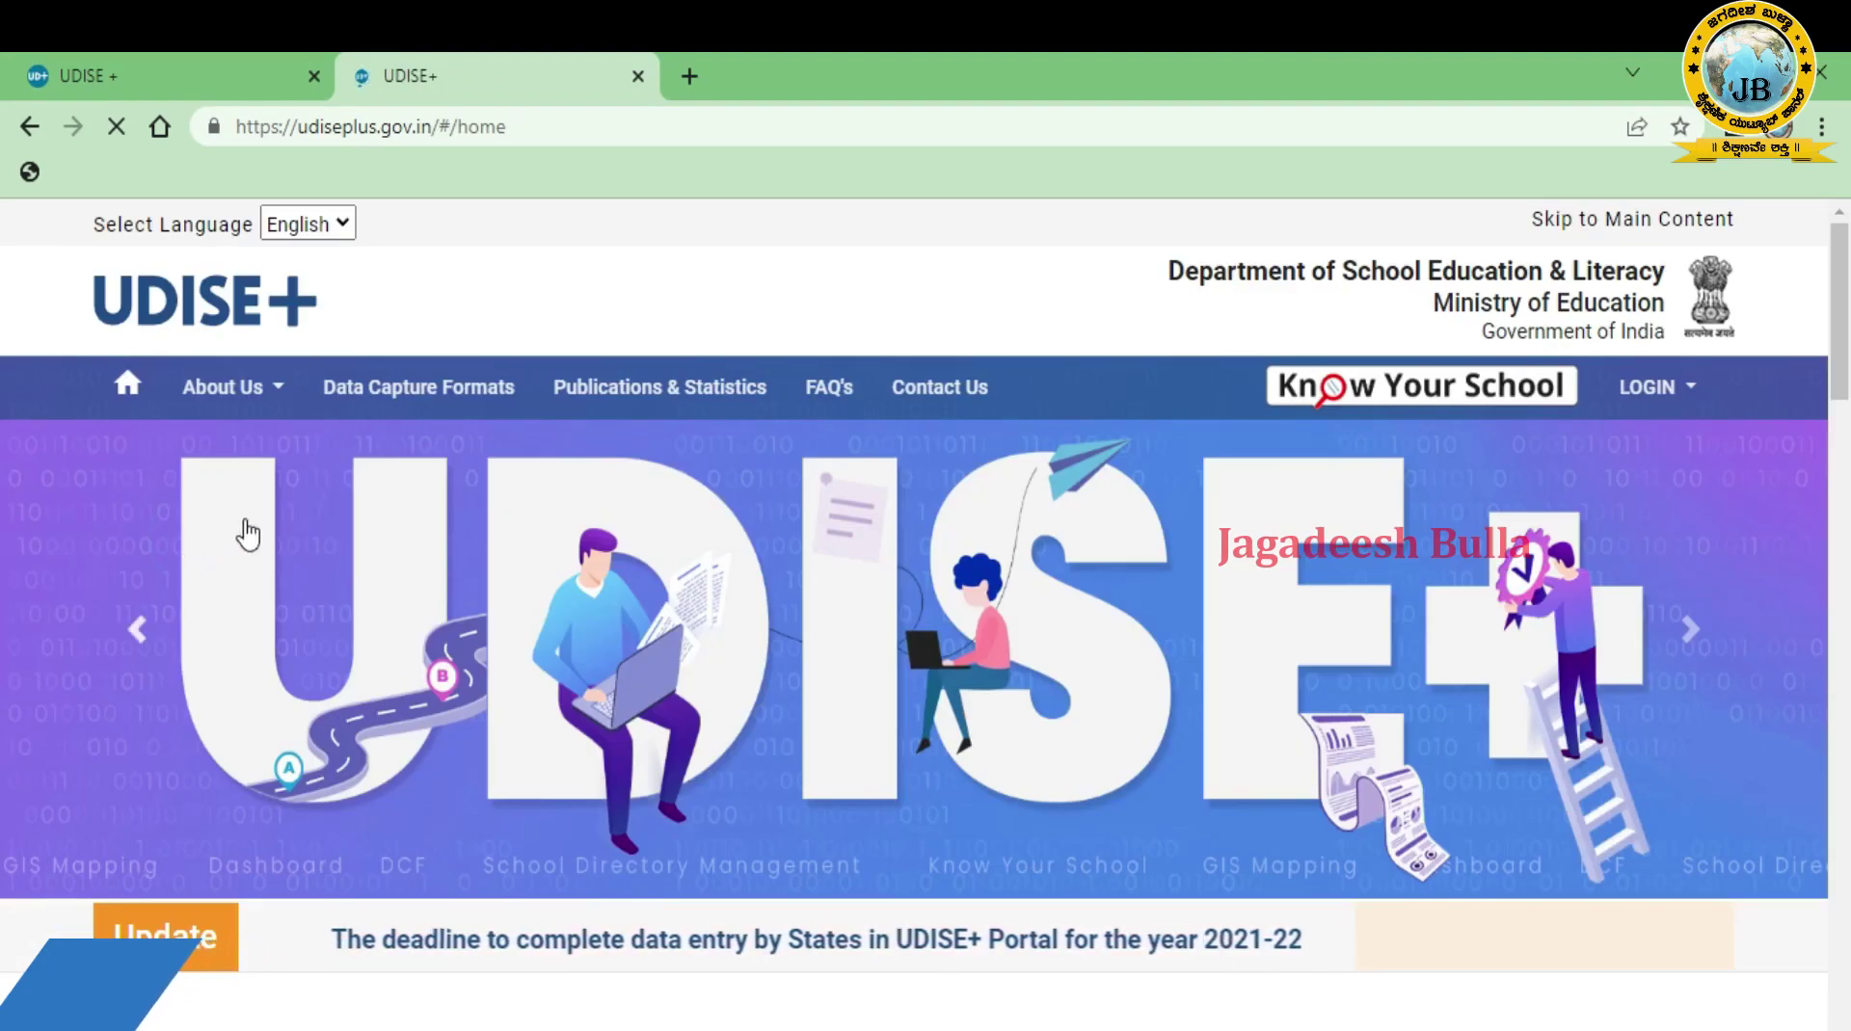
# Select KARNATAKA as the state for data entry login and go to its 2021-22 login page
pyautogui.click(1650, 388)
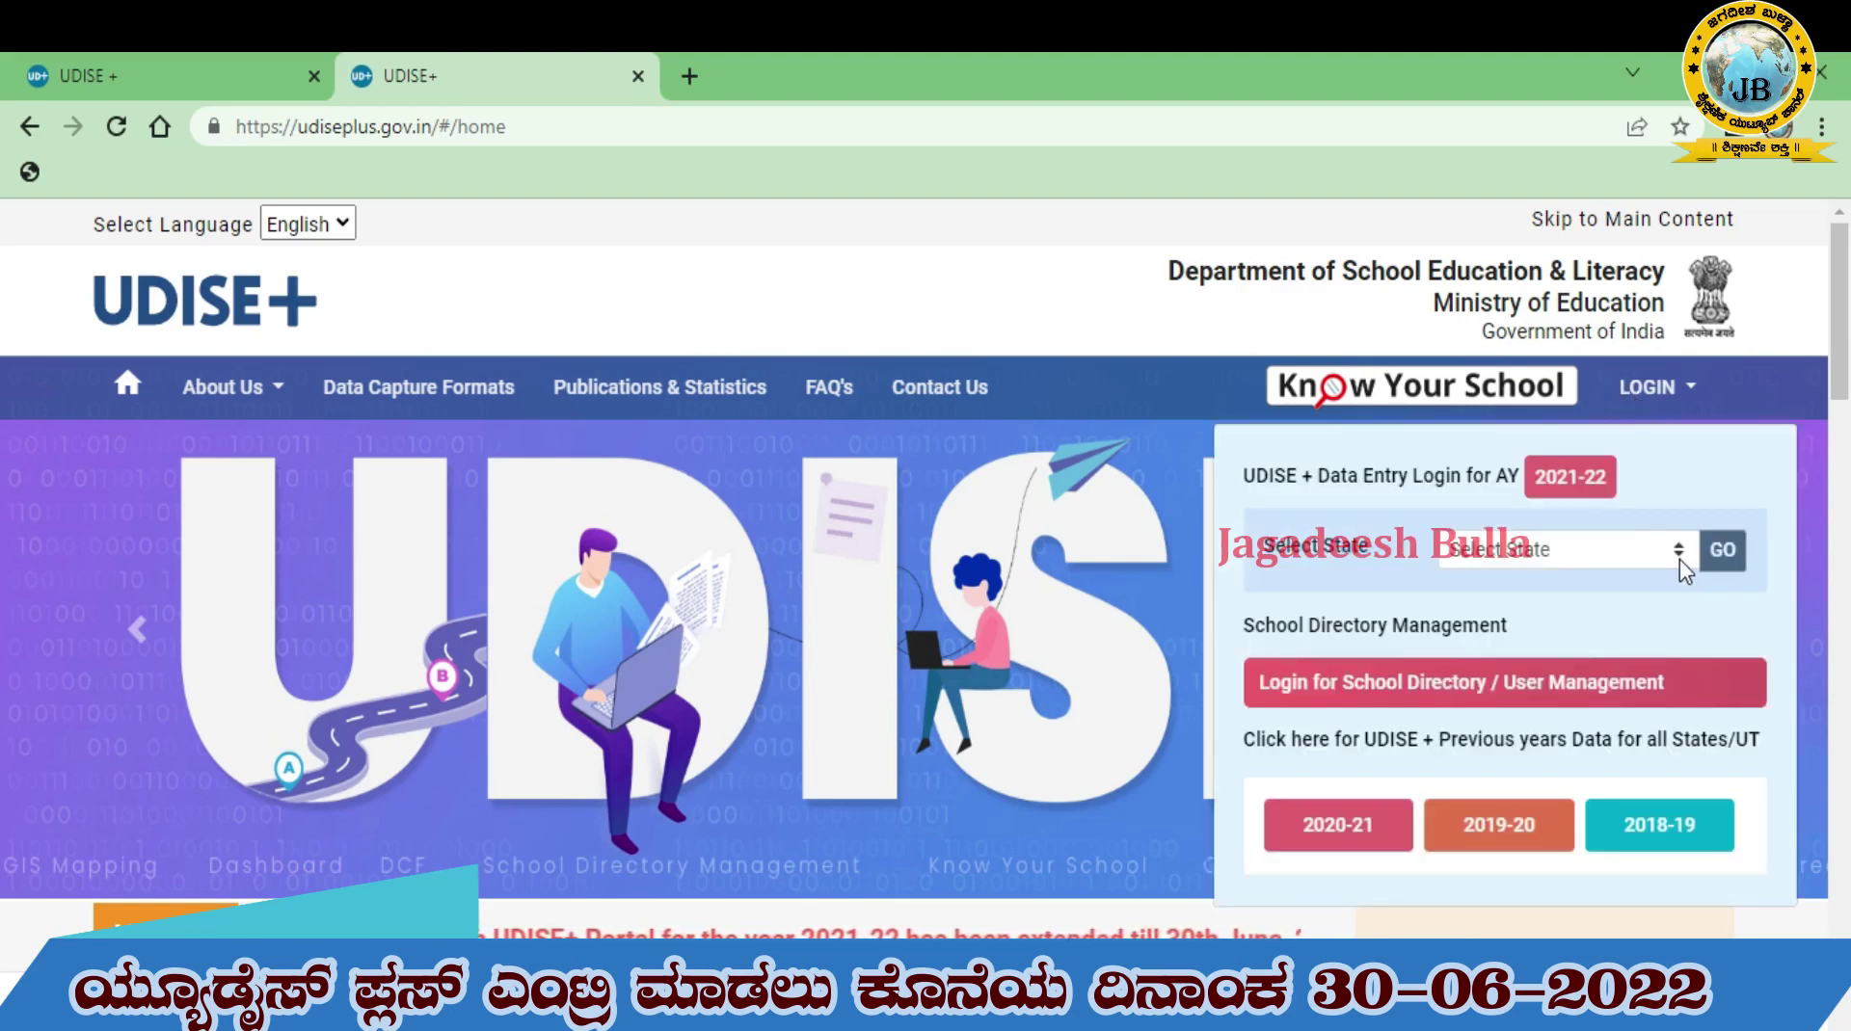
pyautogui.click(1602, 548)
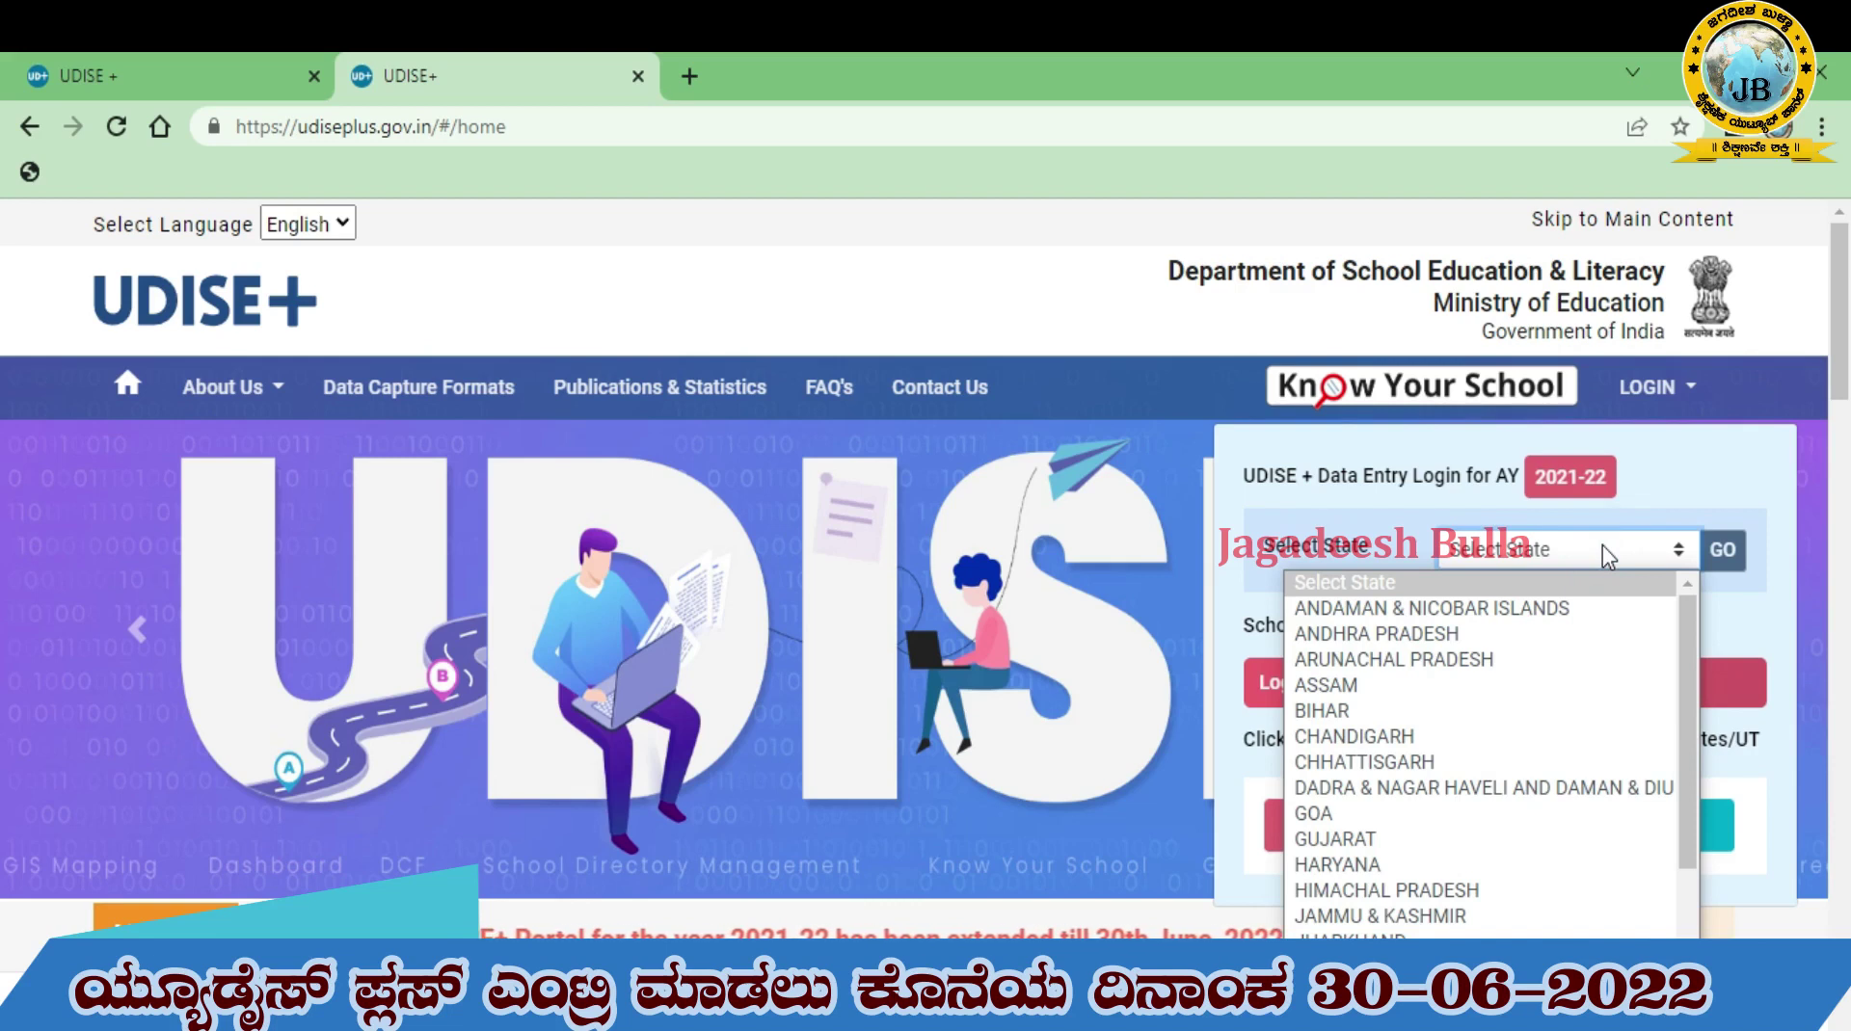
pyautogui.press('k')
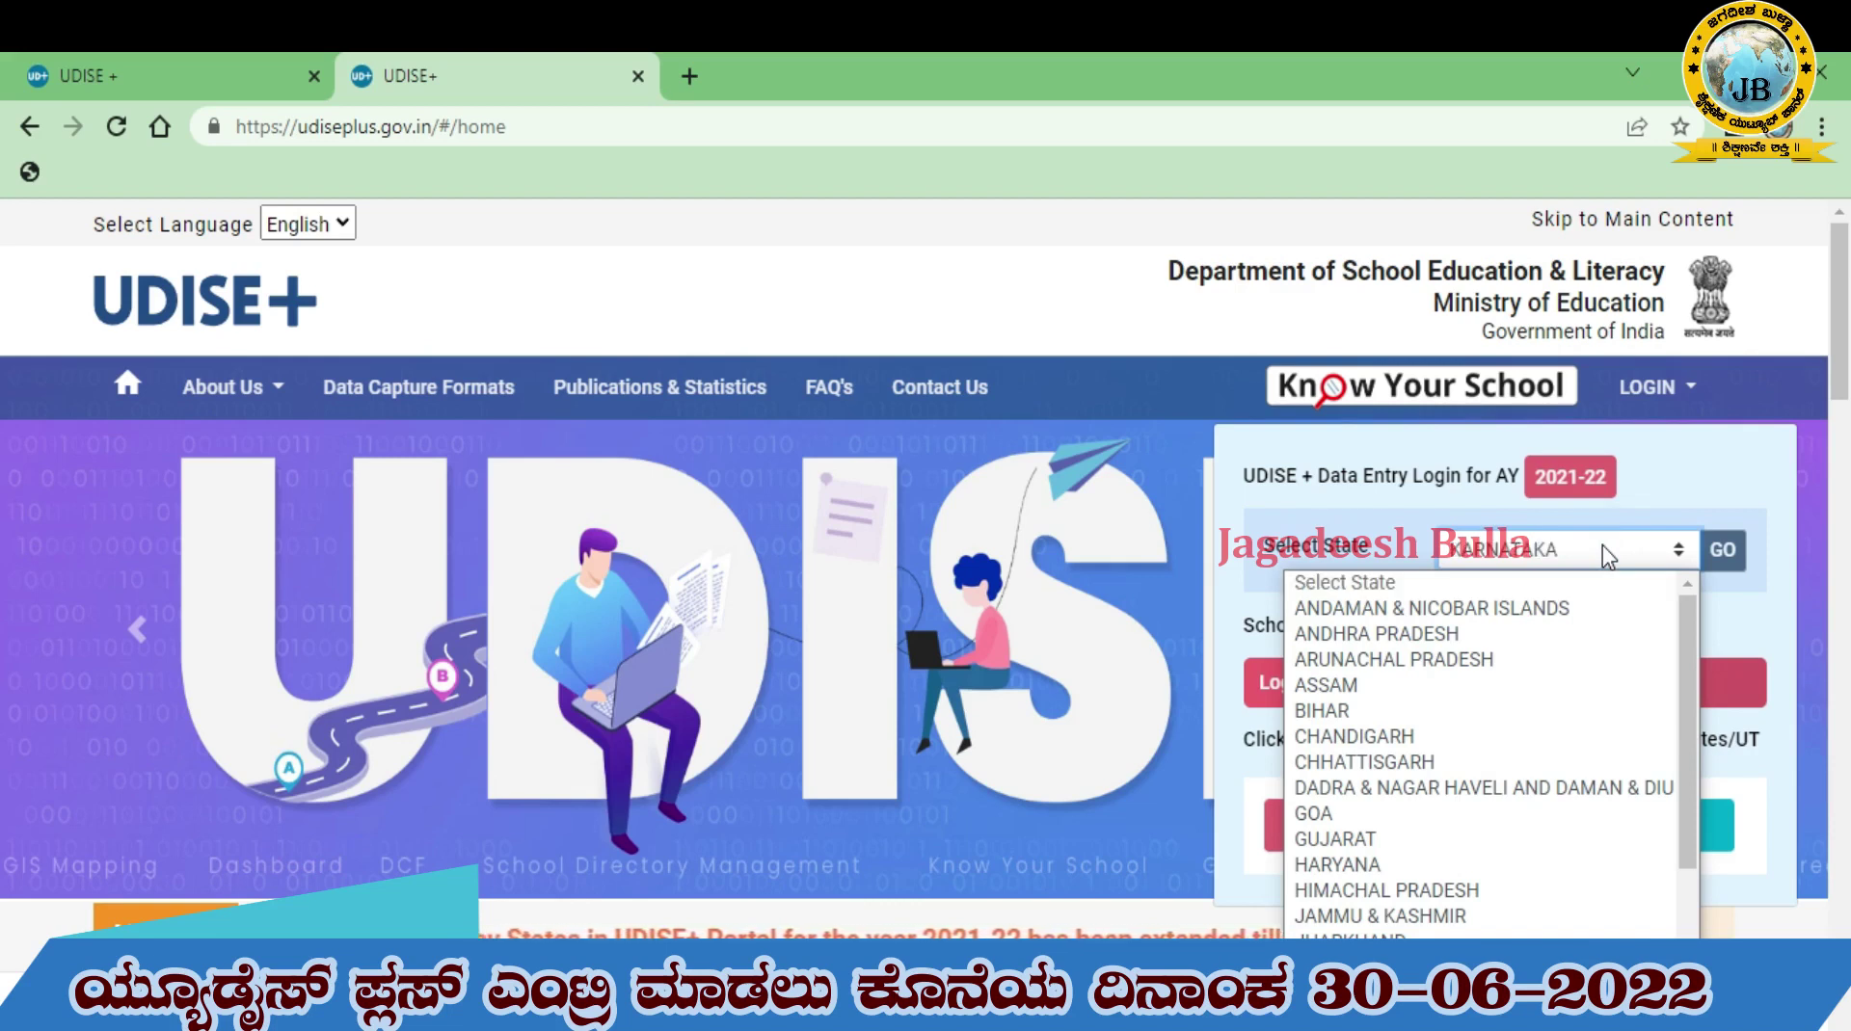
pyautogui.click(1608, 554)
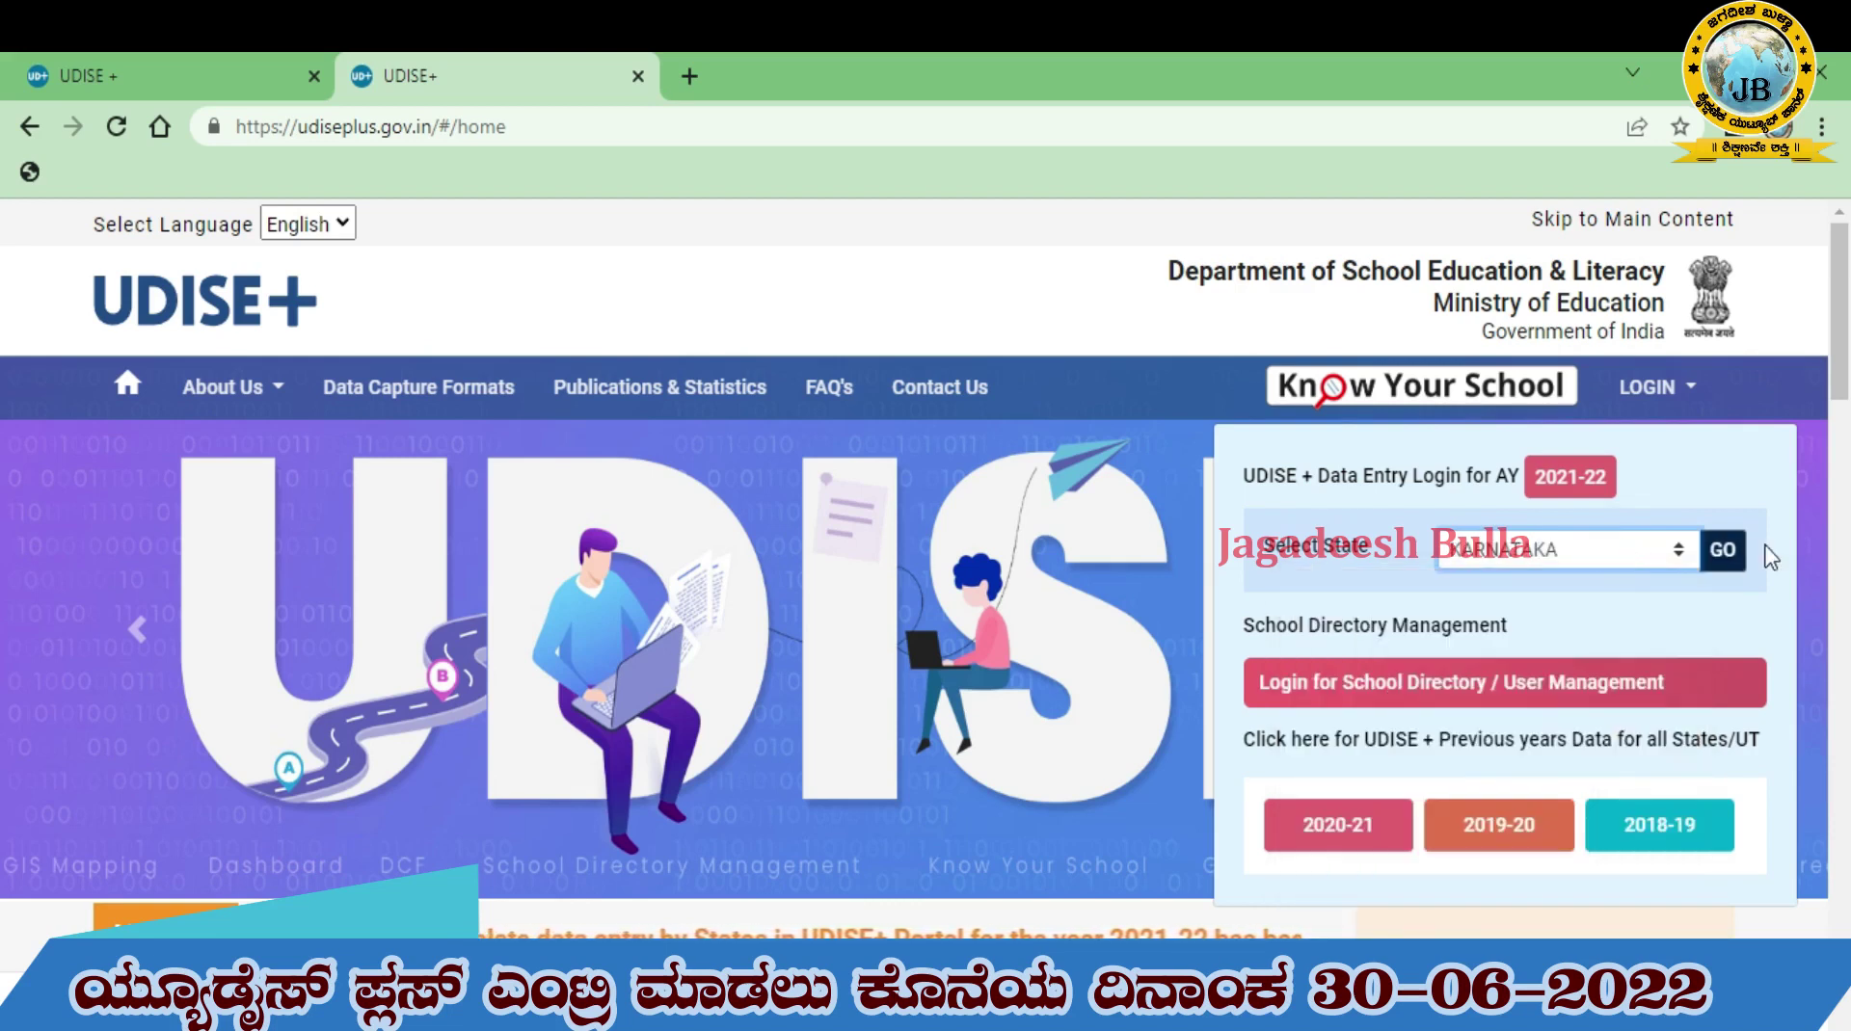
pyautogui.click(1724, 551)
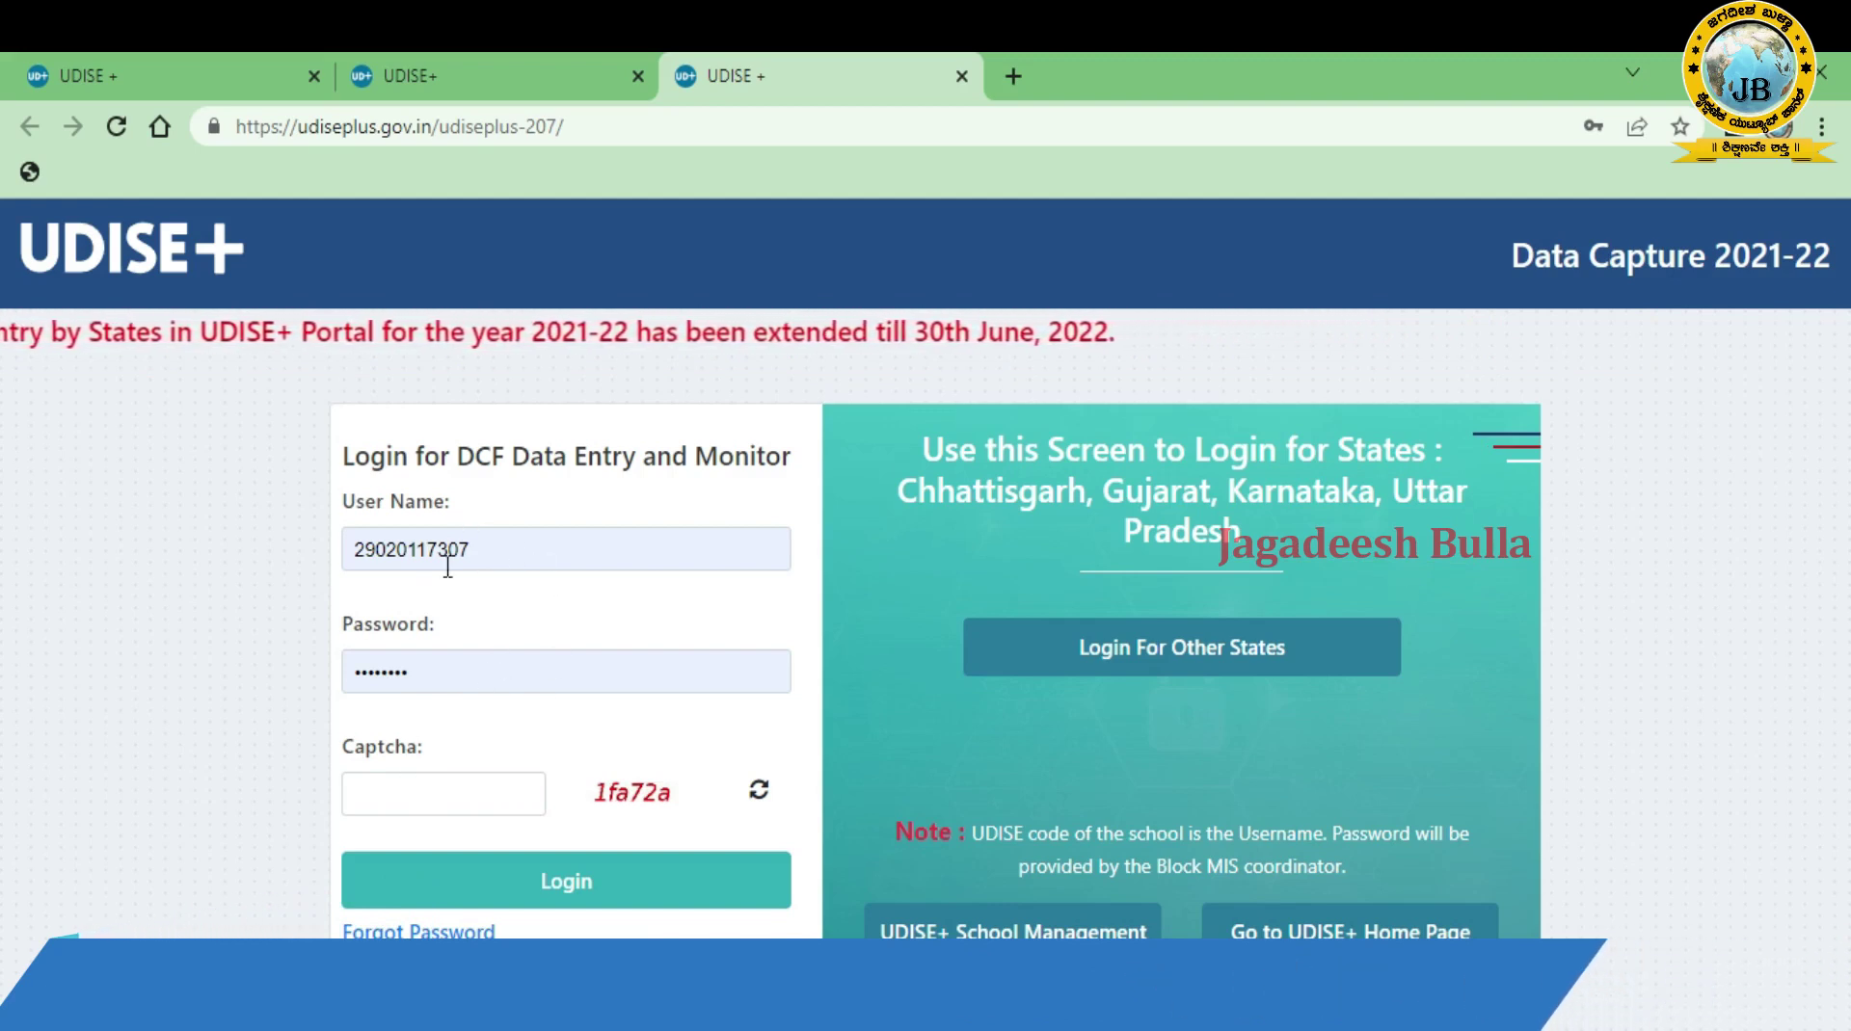
# Enter the displayed captcha and log in to the Data Capture 2021-22 dashboard
pyautogui.click(426, 784)
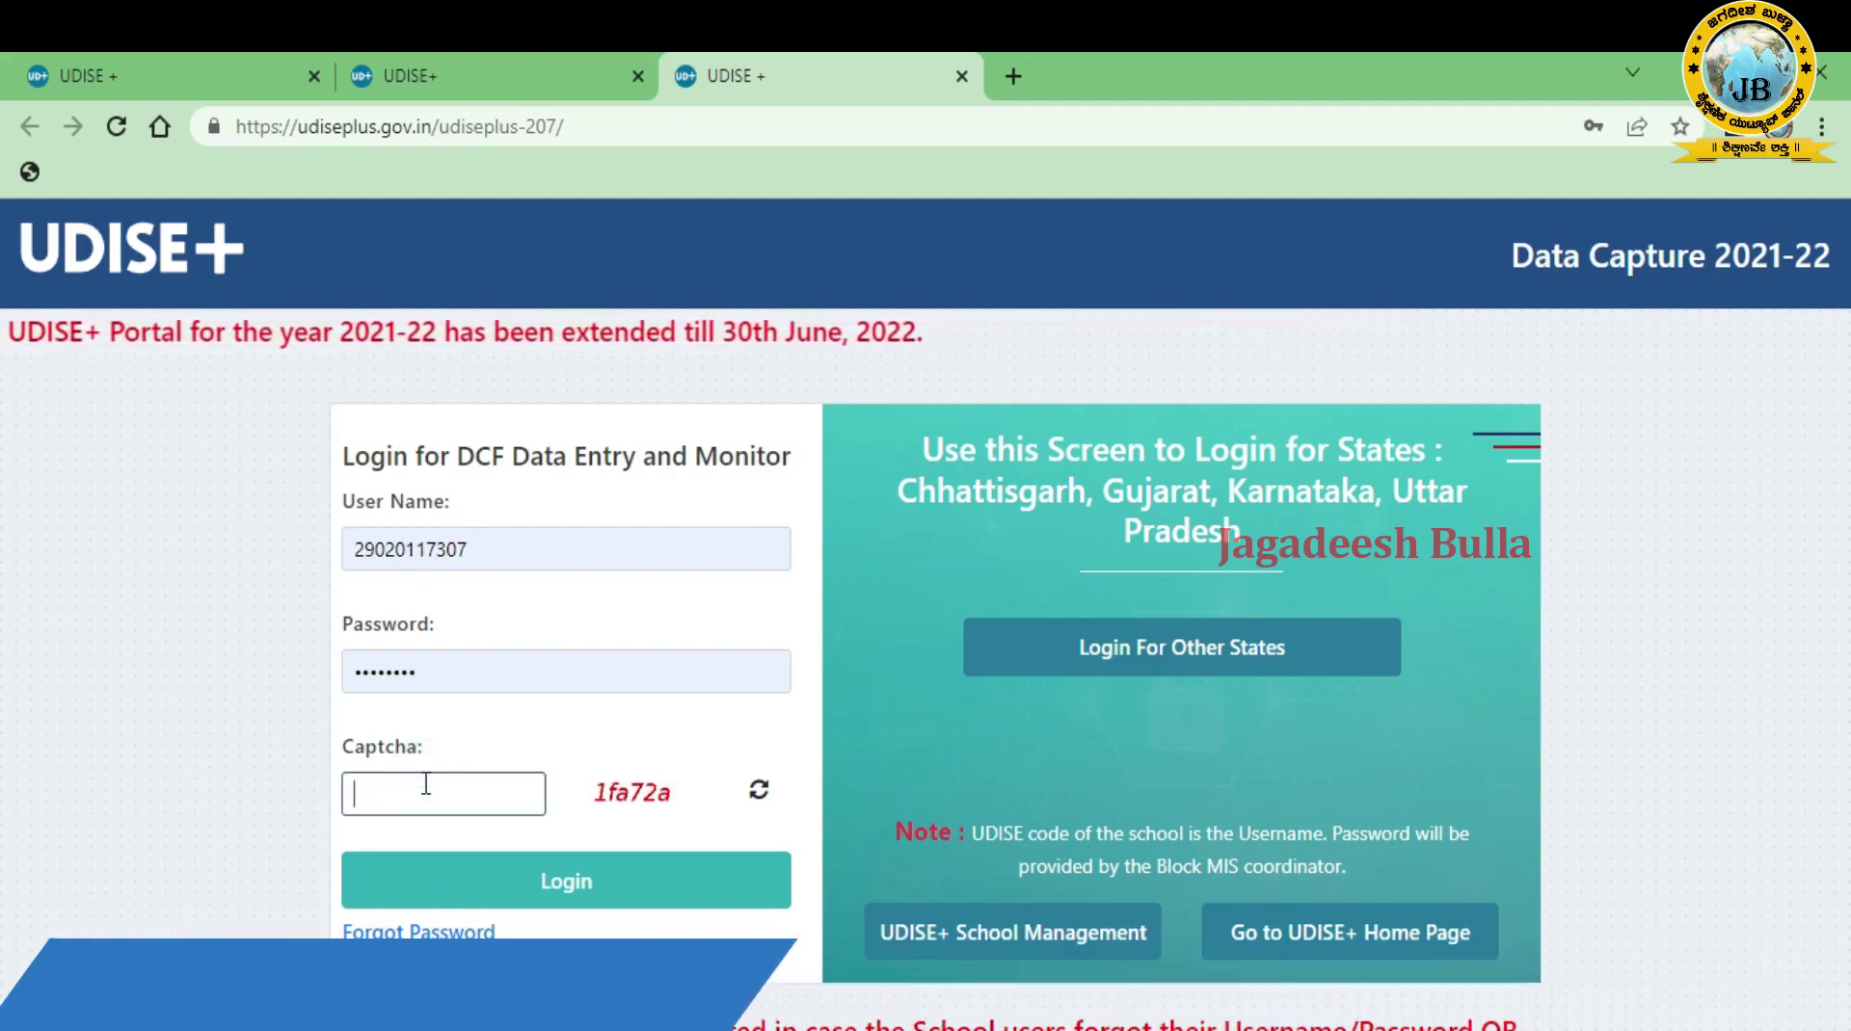
pyautogui.write('1')
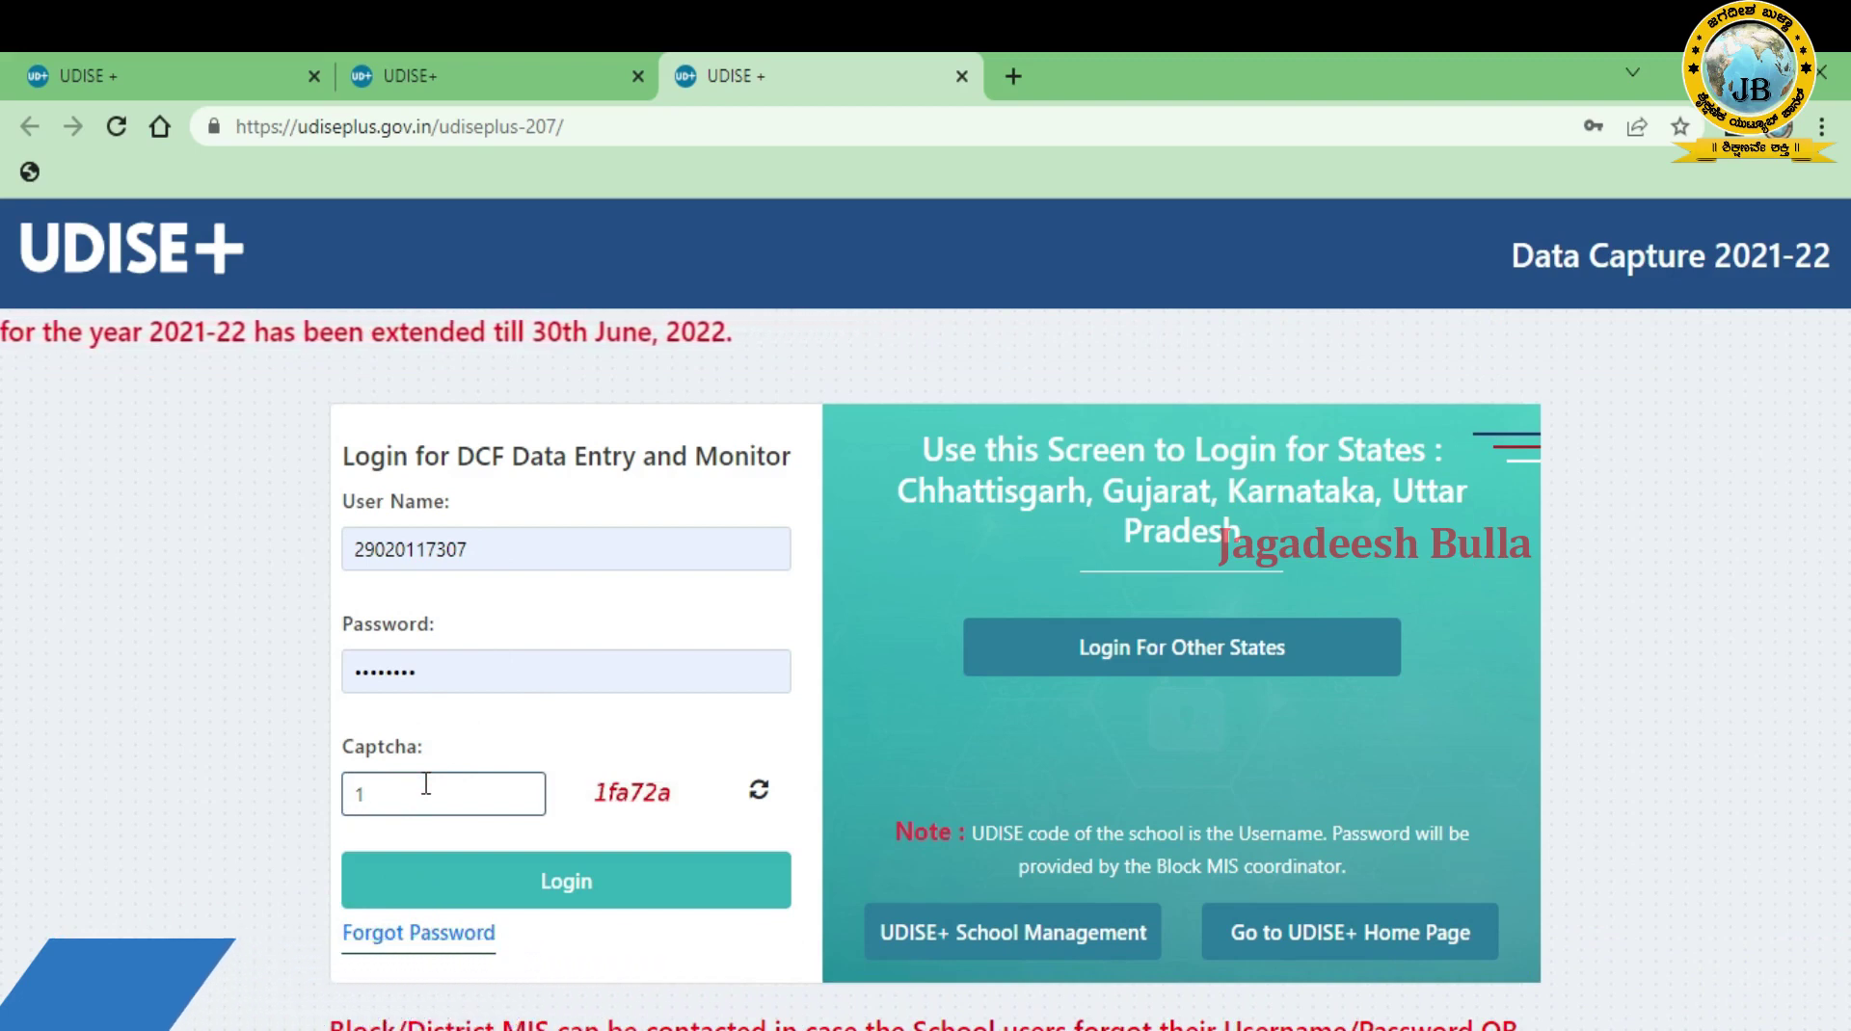
pyautogui.write('fa72a')
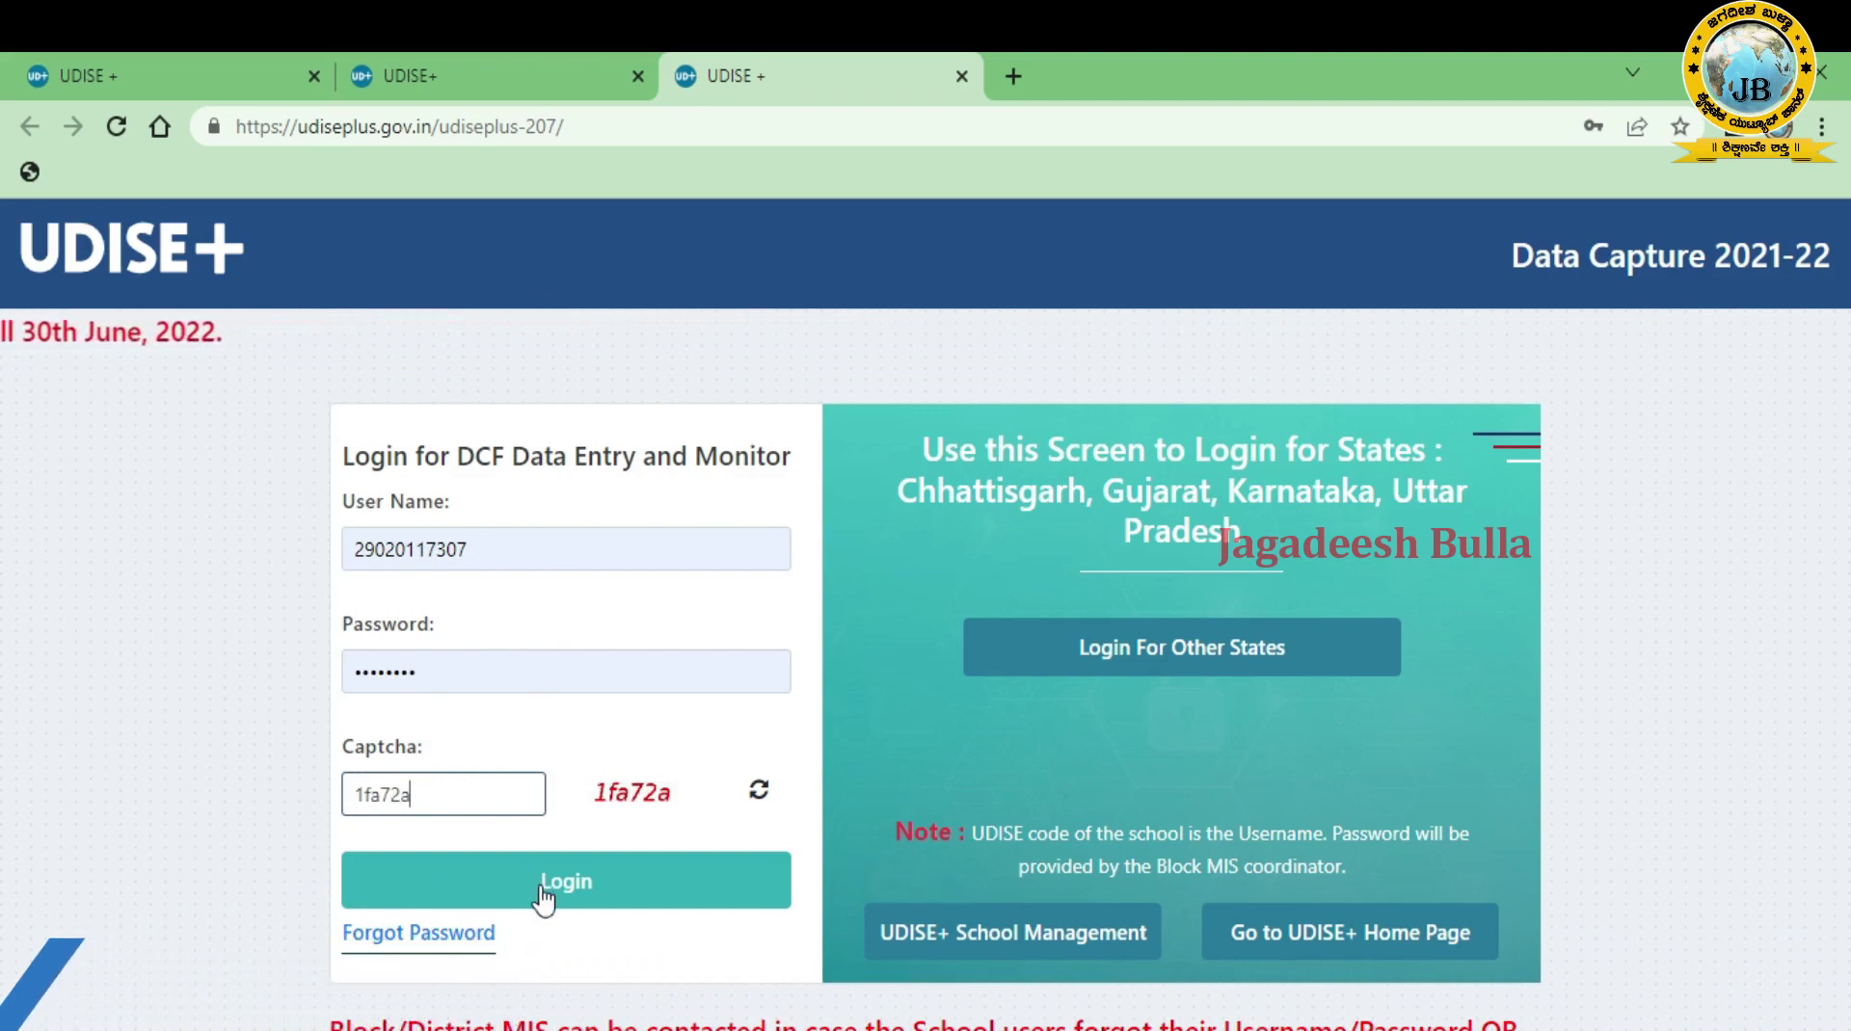
pyautogui.click(542, 895)
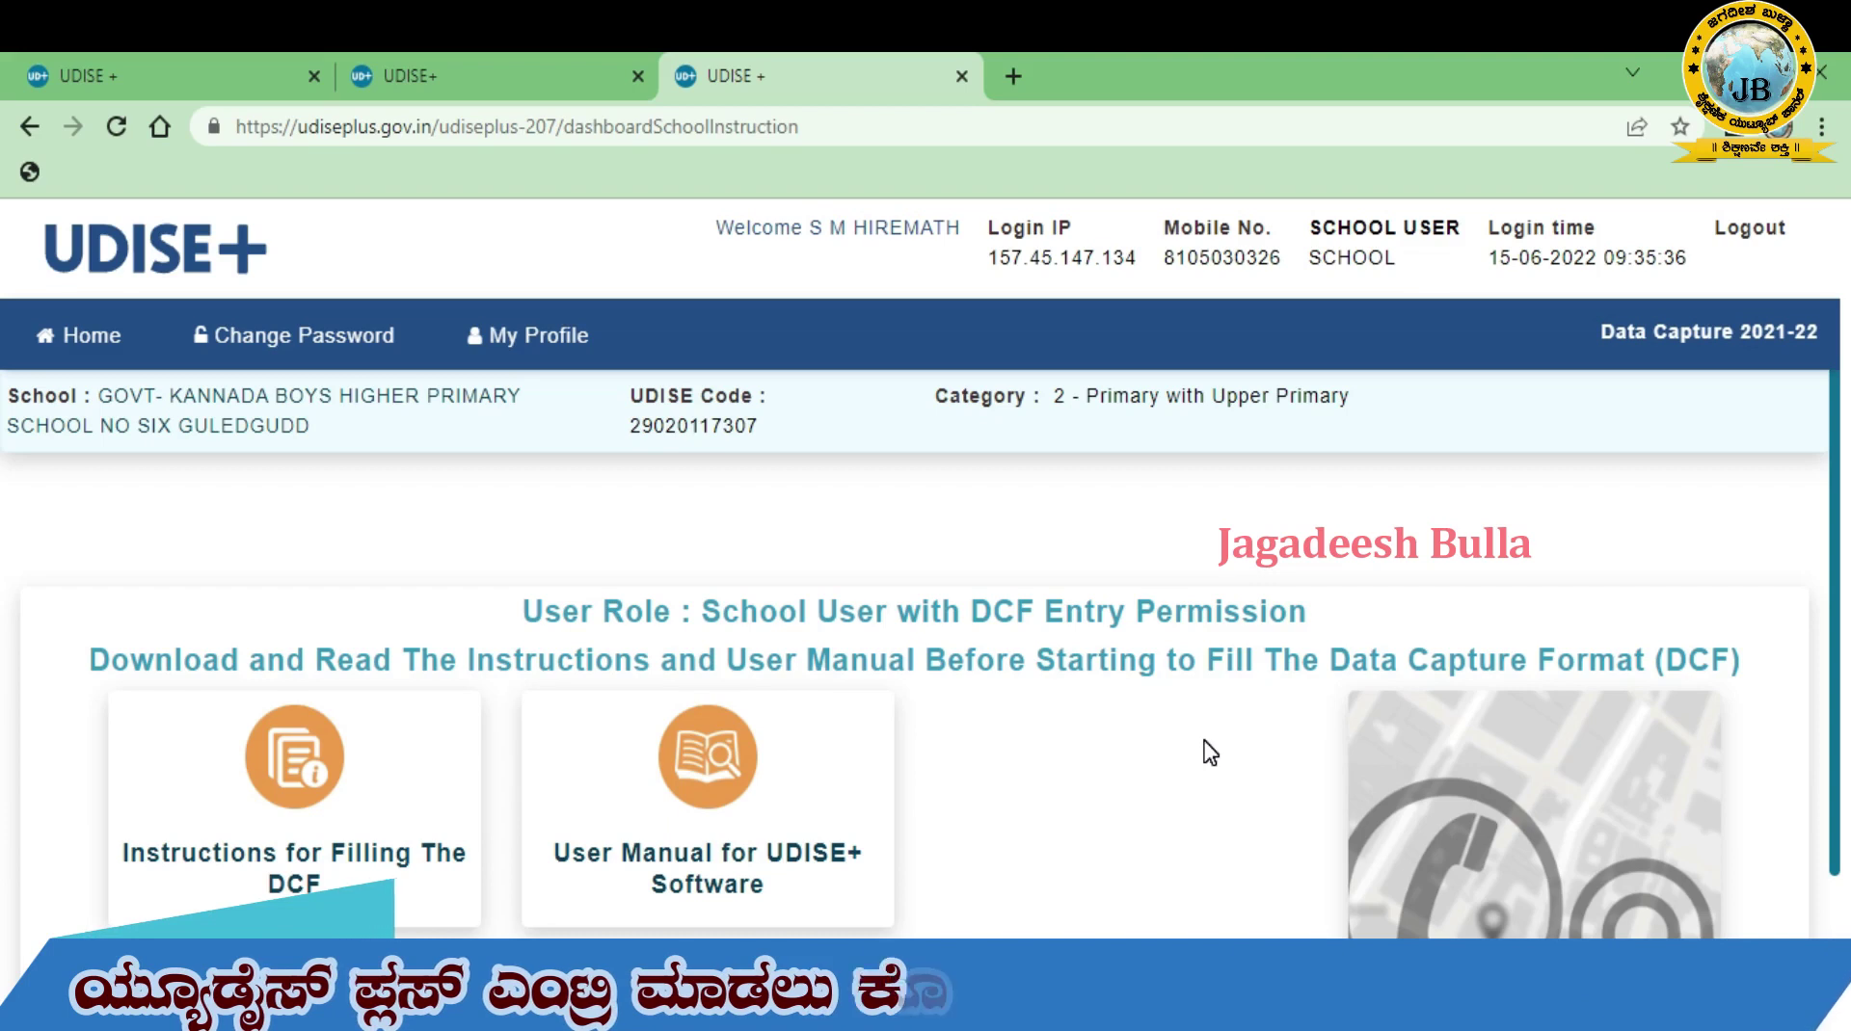
# Outline the DCF Instructions and User Manual cards and the 'open DCF to fill the data' link
pyautogui.moveTo(97, 660)
pyautogui.mouseDown()
pyautogui.moveTo(385, 927)
pyautogui.moveTo(484, 926)
pyautogui.mouseUp()
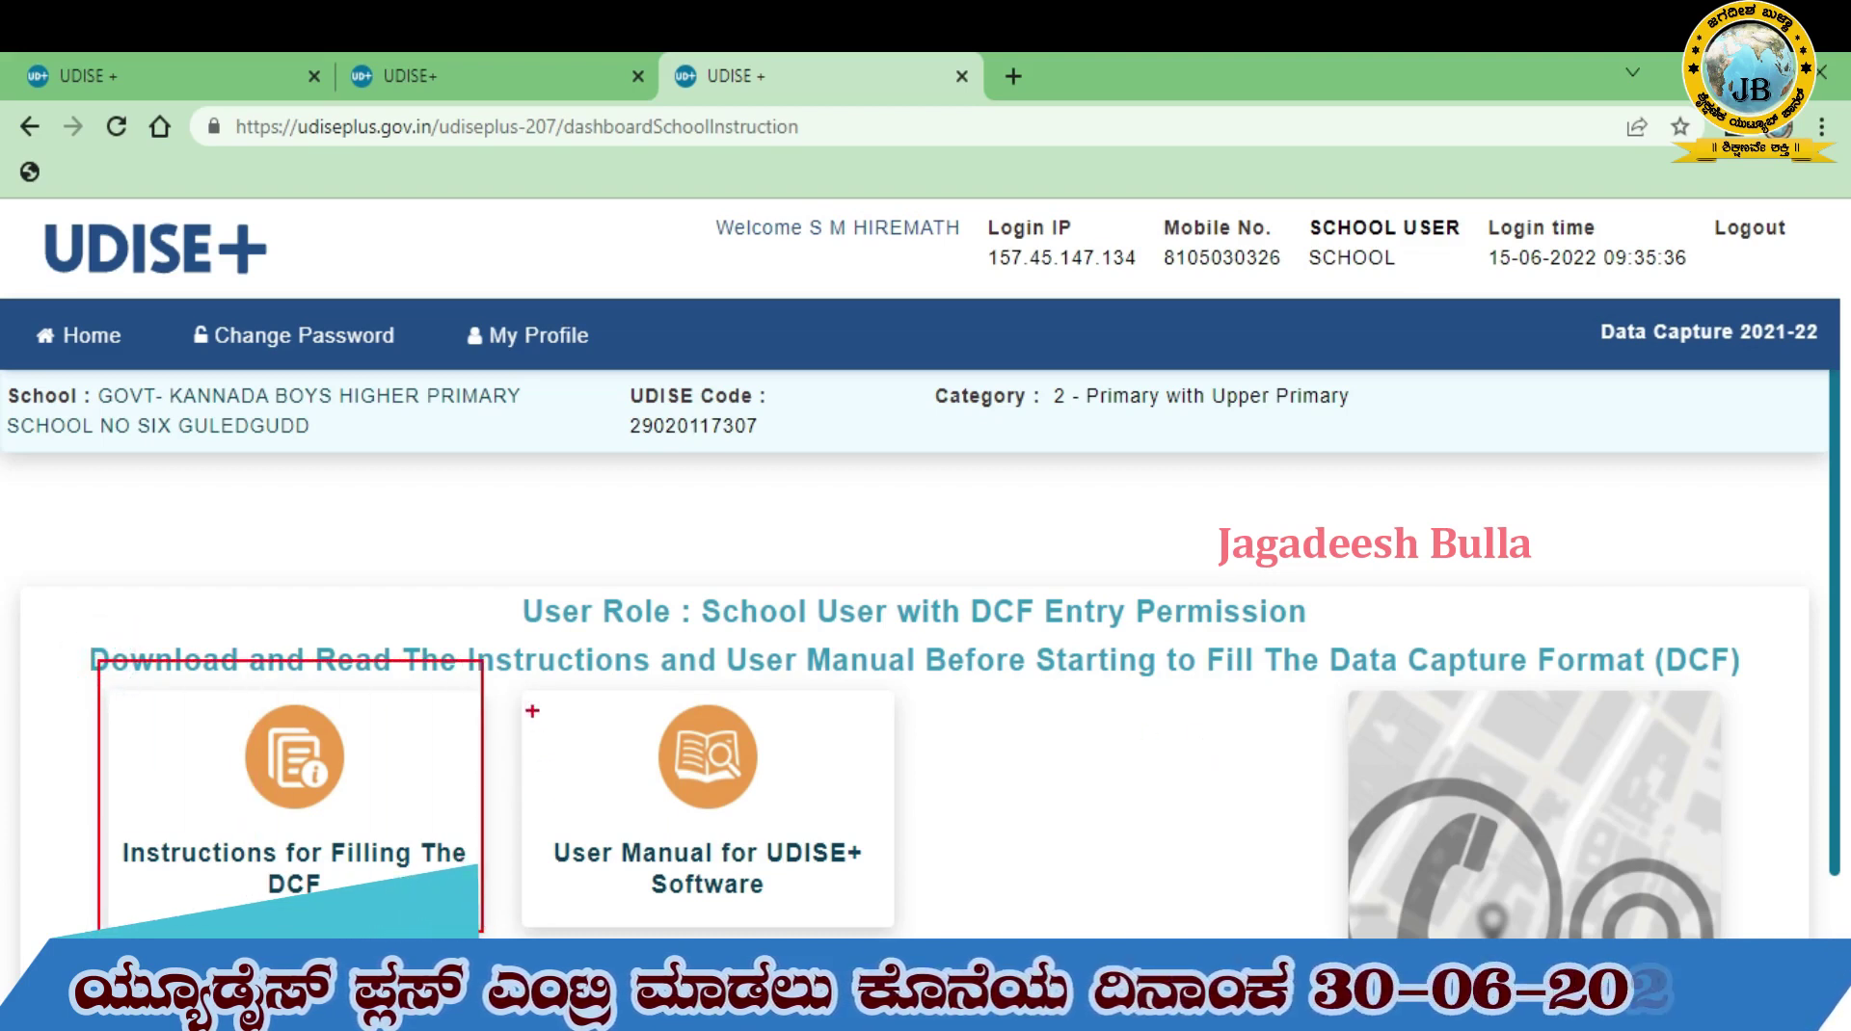
pyautogui.moveTo(509, 673)
pyautogui.mouseDown()
pyautogui.moveTo(603, 848)
pyautogui.moveTo(929, 909)
pyautogui.moveTo(926, 925)
pyautogui.mouseUp()
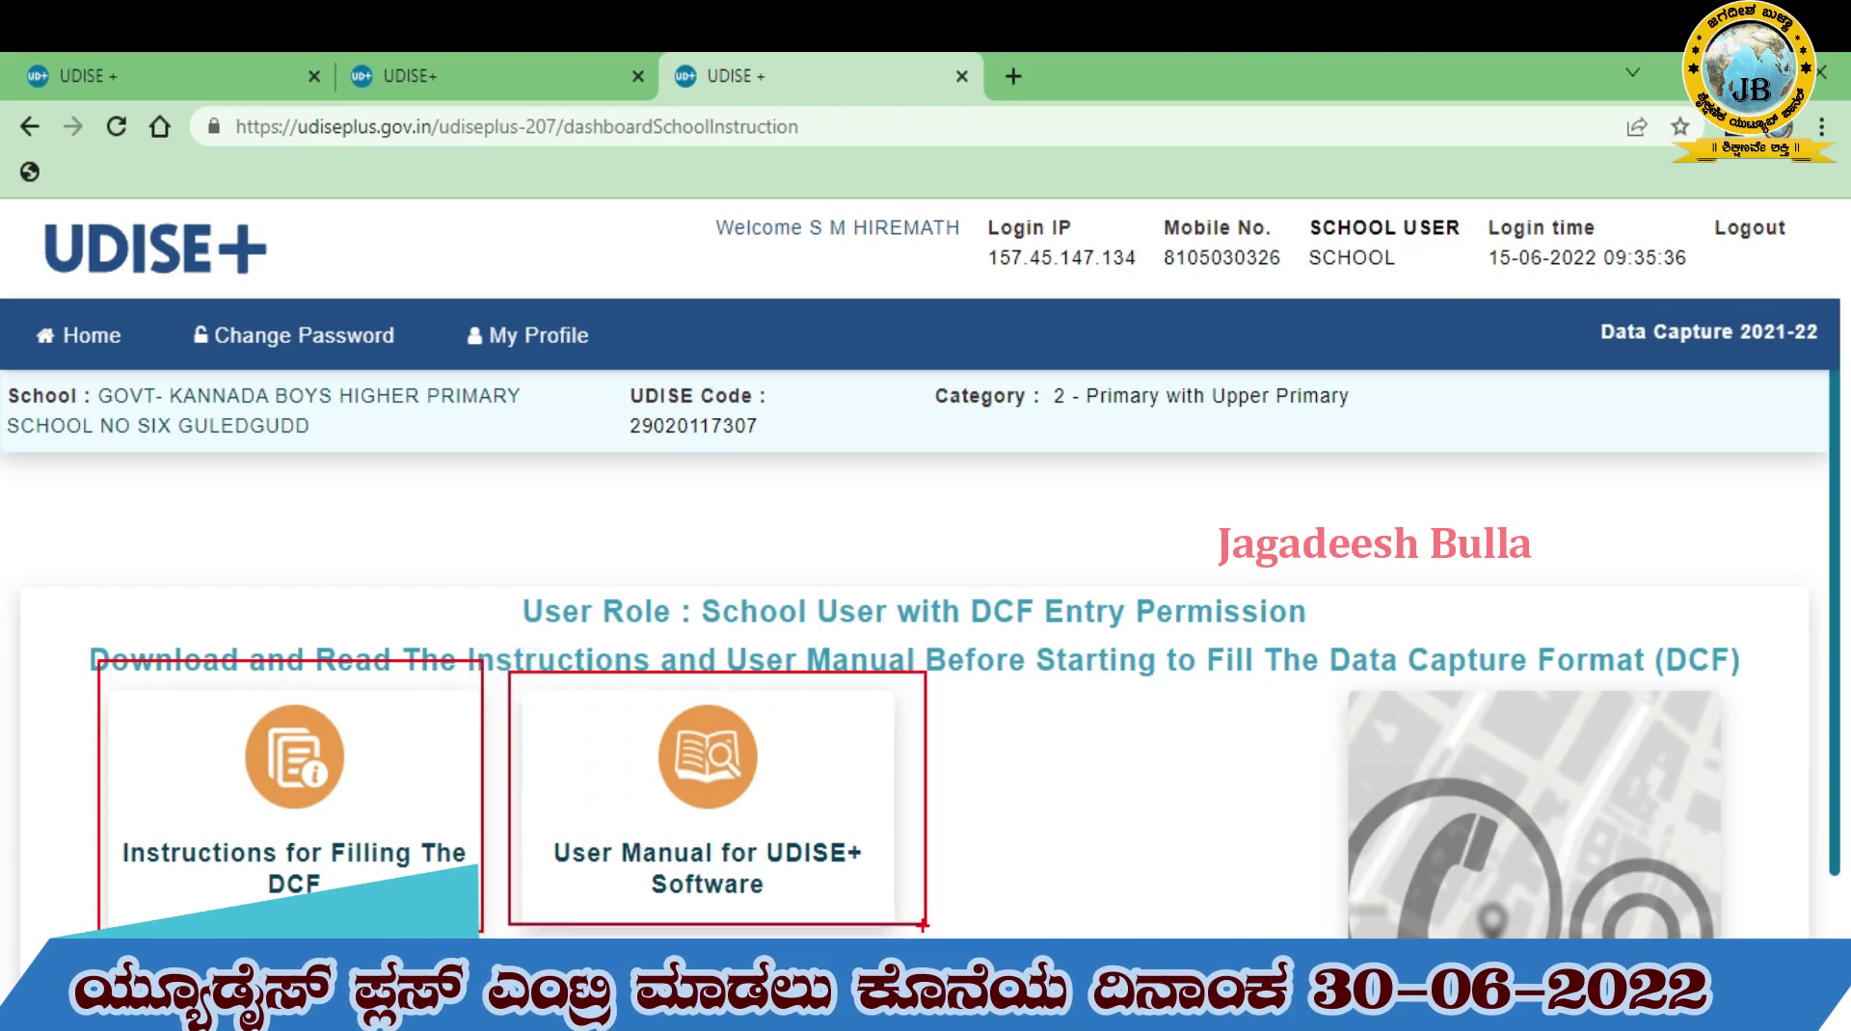
pyautogui.scroll(-3, 923, 923)
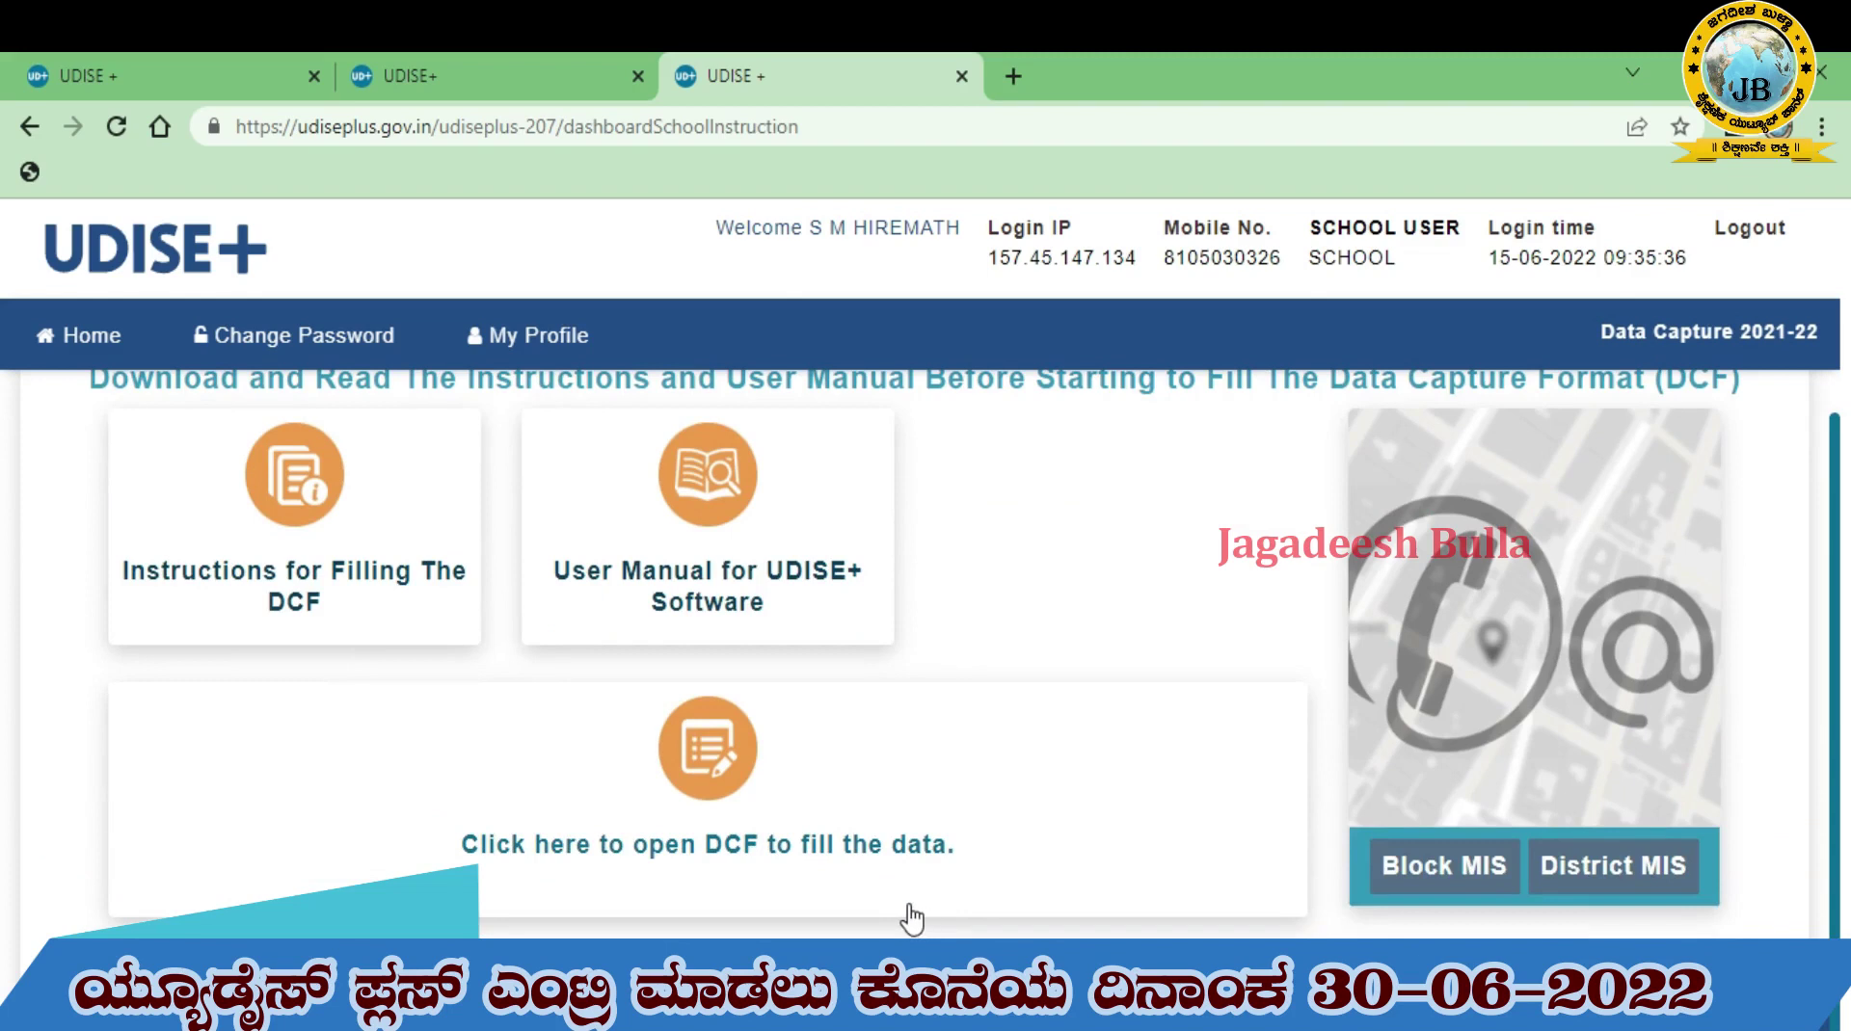
pyautogui.moveTo(488, 877); pyautogui.dragTo(988, 909)
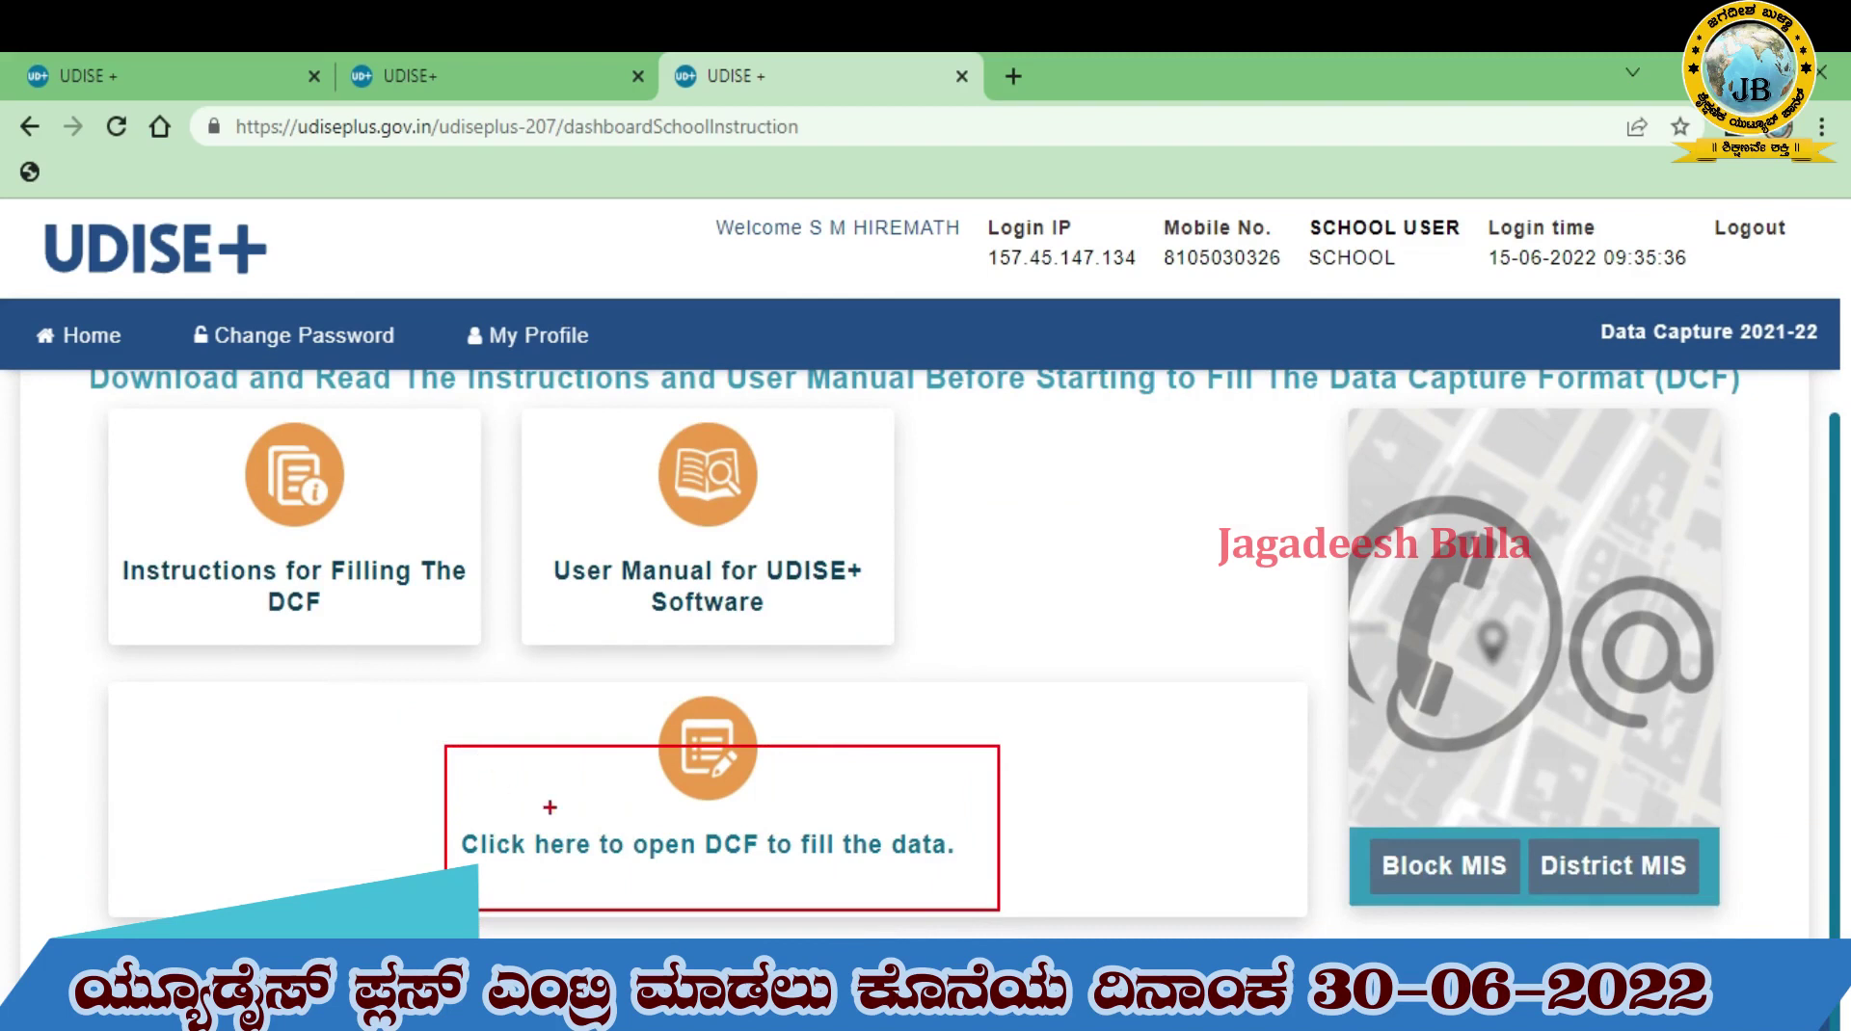
pyautogui.press('Escape')
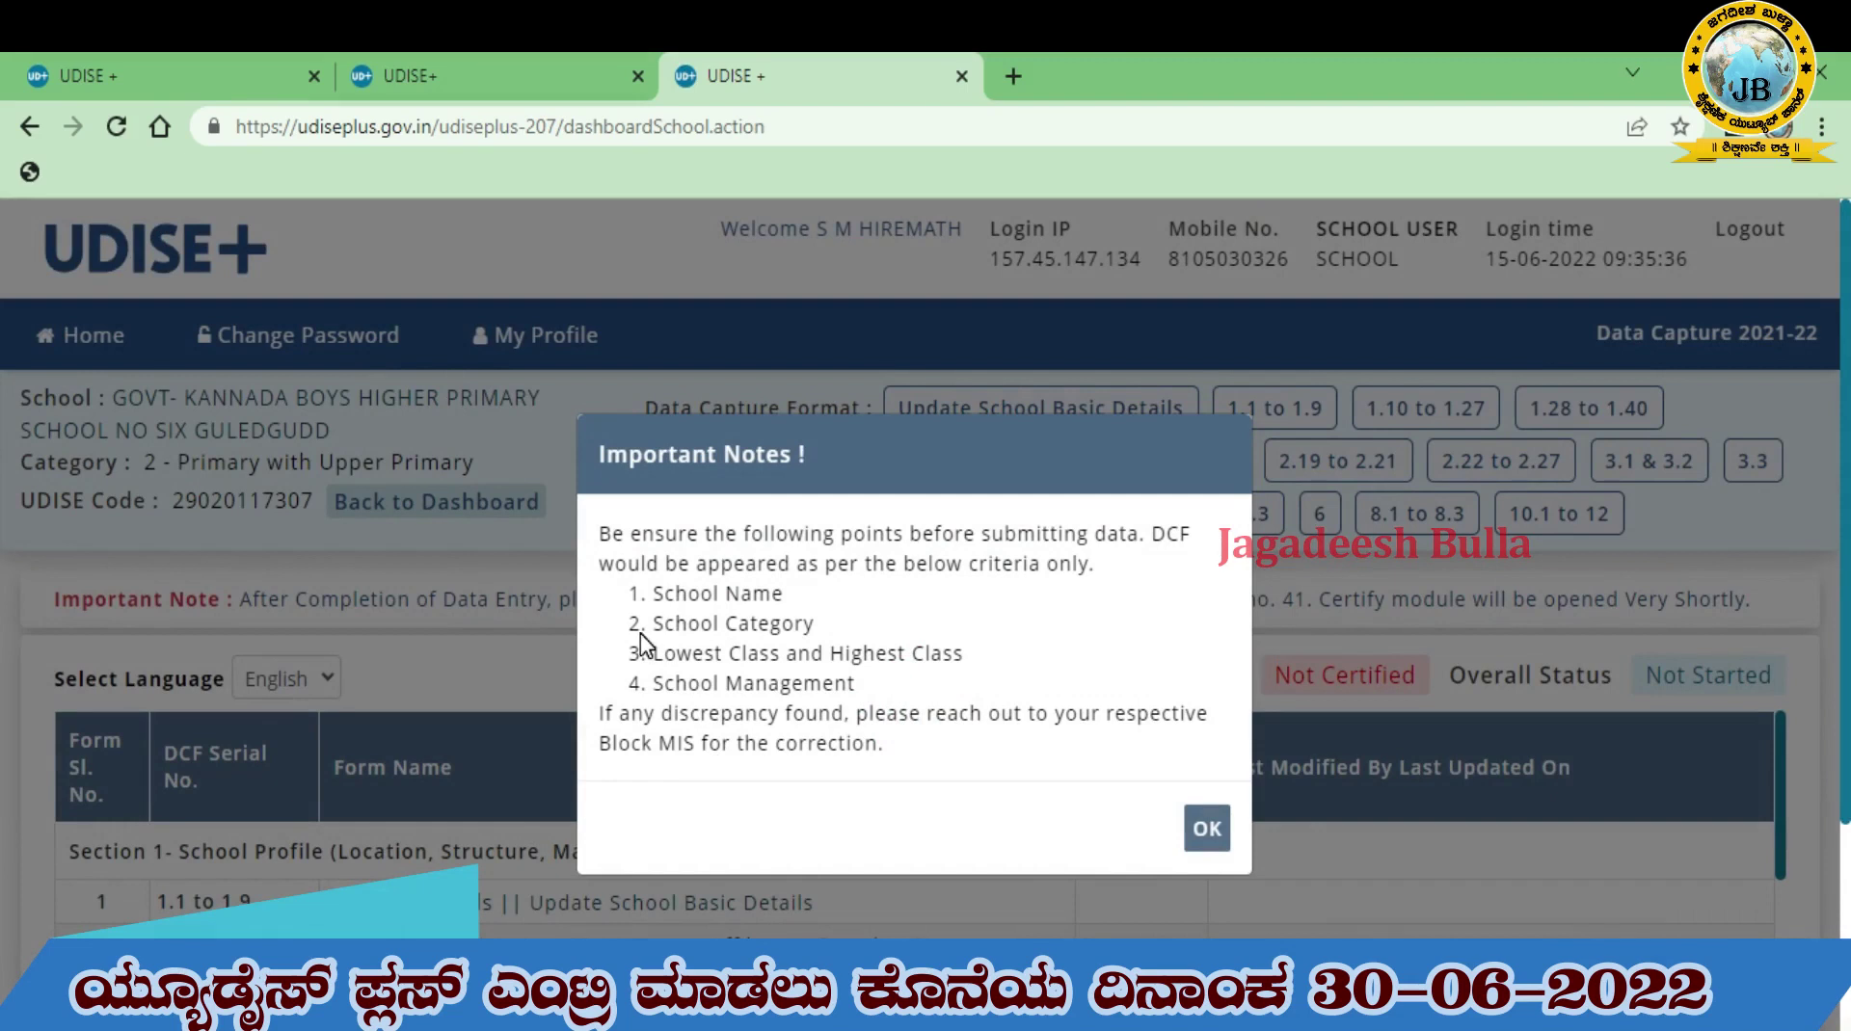
# Outline the school name, category and class range notes, then close the Important Notes pop-up
pyautogui.moveTo(599, 508); pyautogui.dragTo(640, 606)
pyautogui.moveTo(707, 694)
pyautogui.mouseDown()
pyautogui.moveTo(1070, 816)
pyautogui.moveTo(1202, 818)
pyautogui.mouseUp()
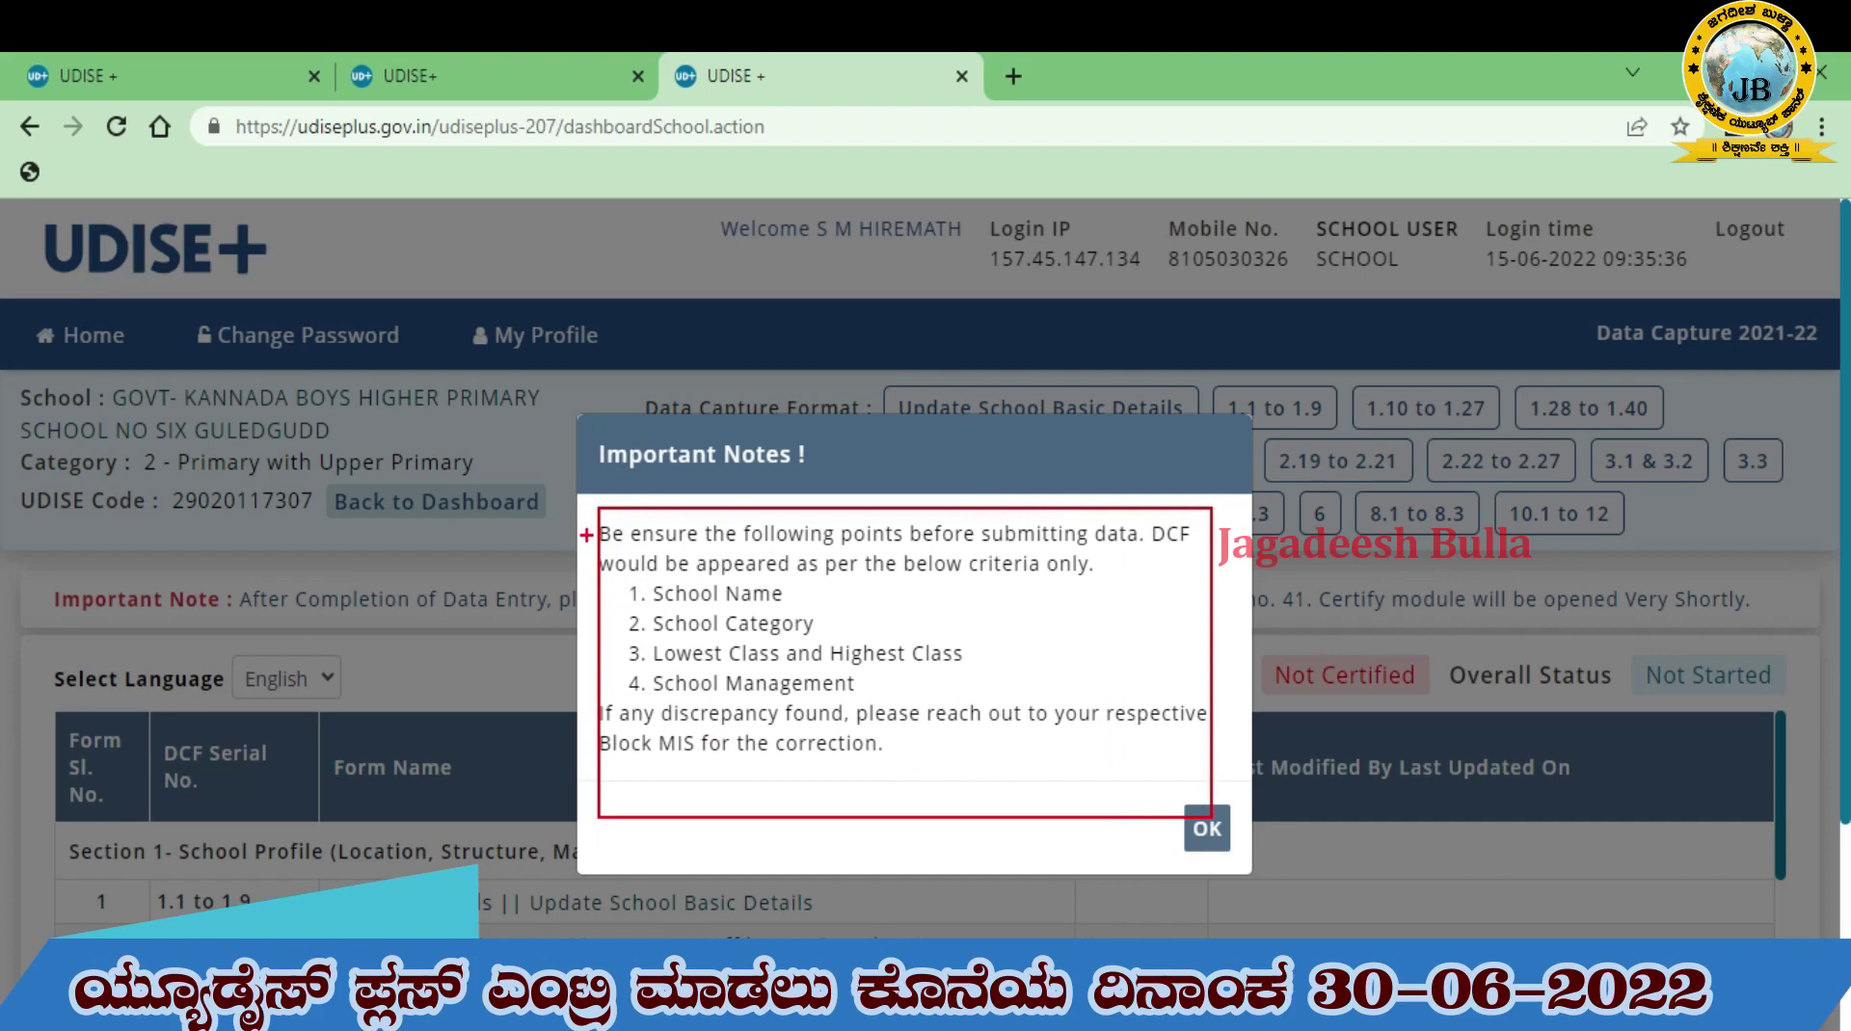
pyautogui.moveTo(653, 639); pyautogui.dragTo(729, 648)
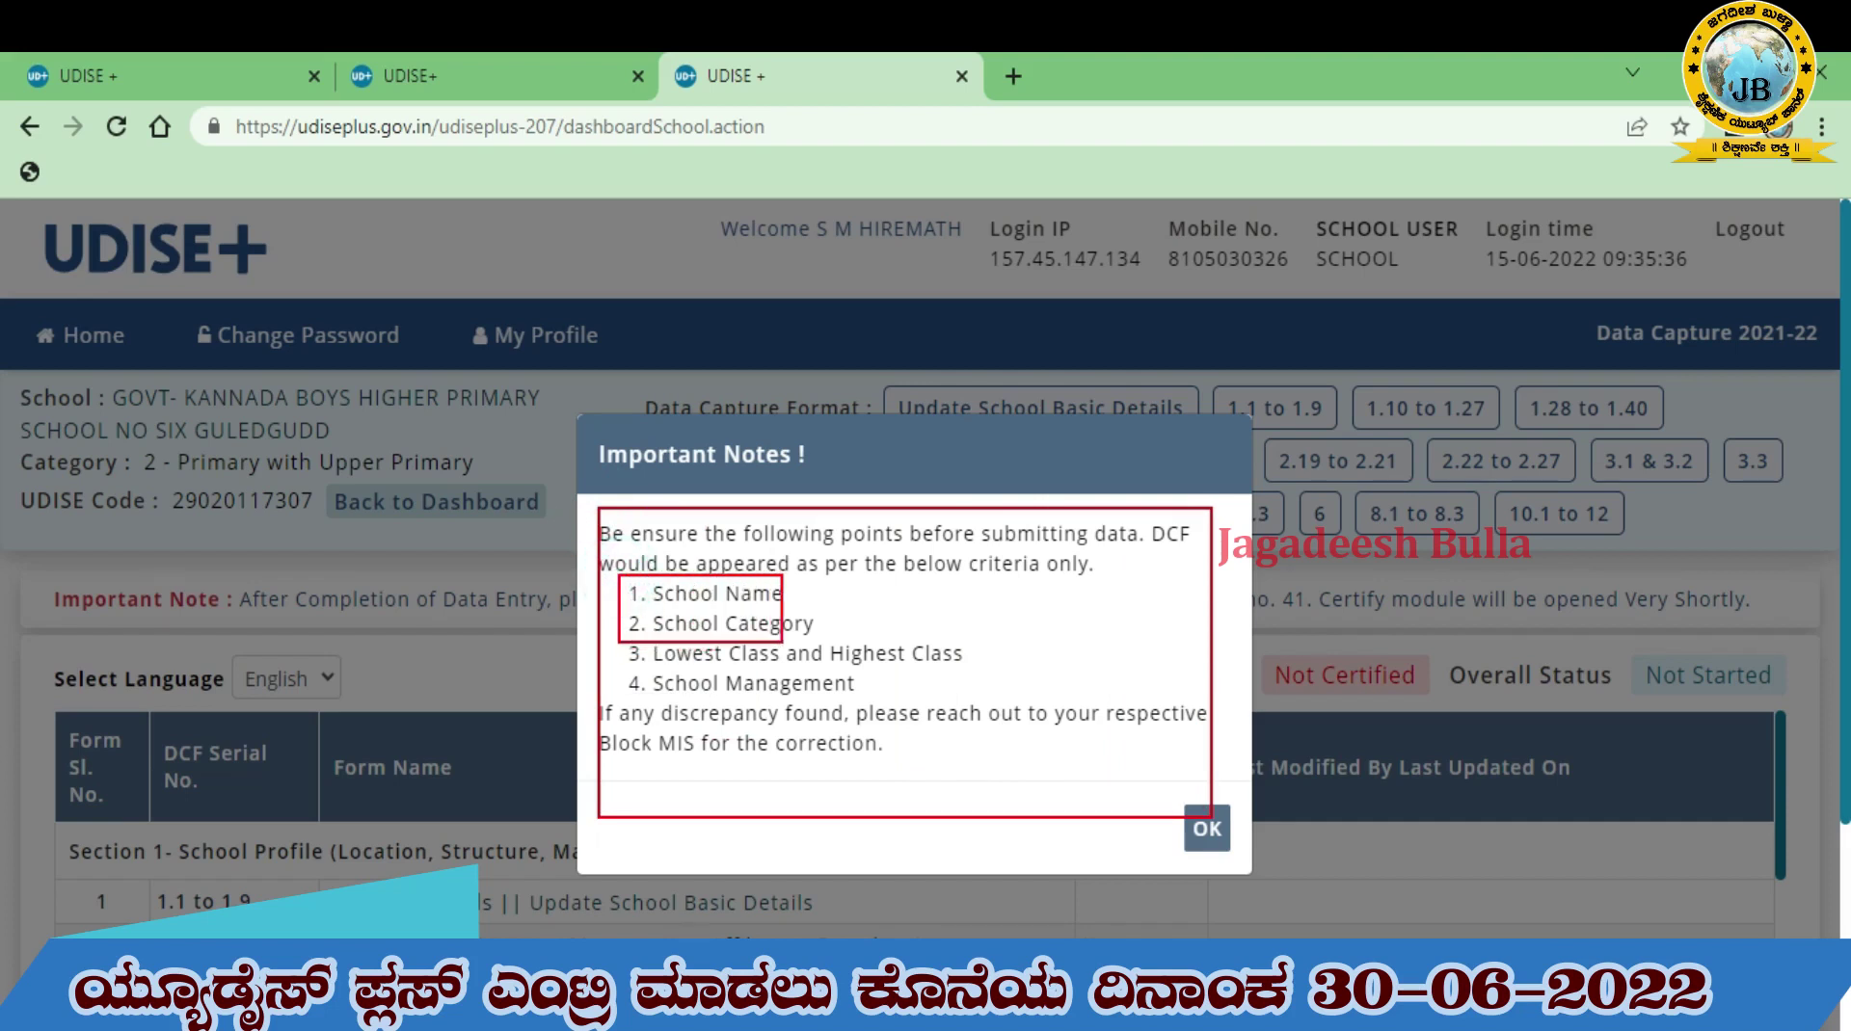
pyautogui.moveTo(853, 655)
pyautogui.mouseDown()
pyautogui.moveTo(888, 676)
pyautogui.moveTo(985, 675)
pyautogui.moveTo(993, 808)
pyautogui.moveTo(1205, 784)
pyautogui.mouseUp()
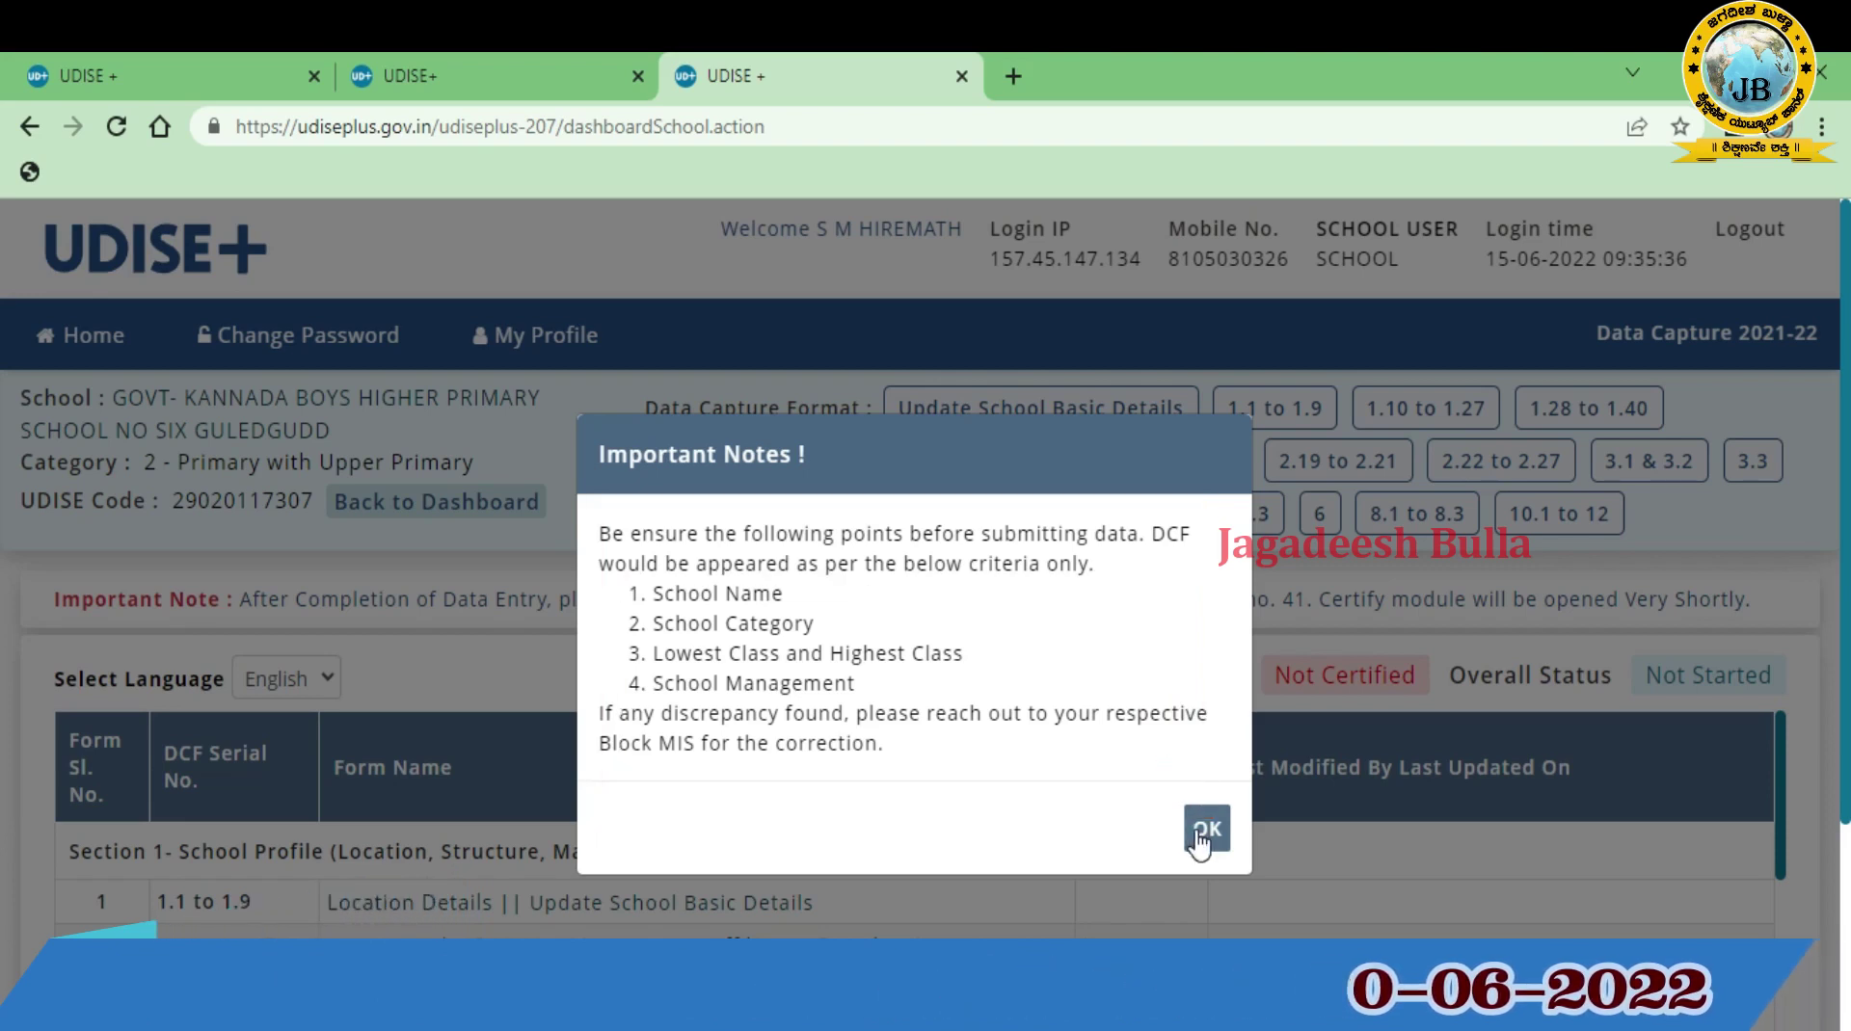
pyautogui.click(1200, 837)
# Scroll down the DCF form table to check each Section 1–4 form's Not Started status
pyautogui.scroll(-3, 1306, 904)
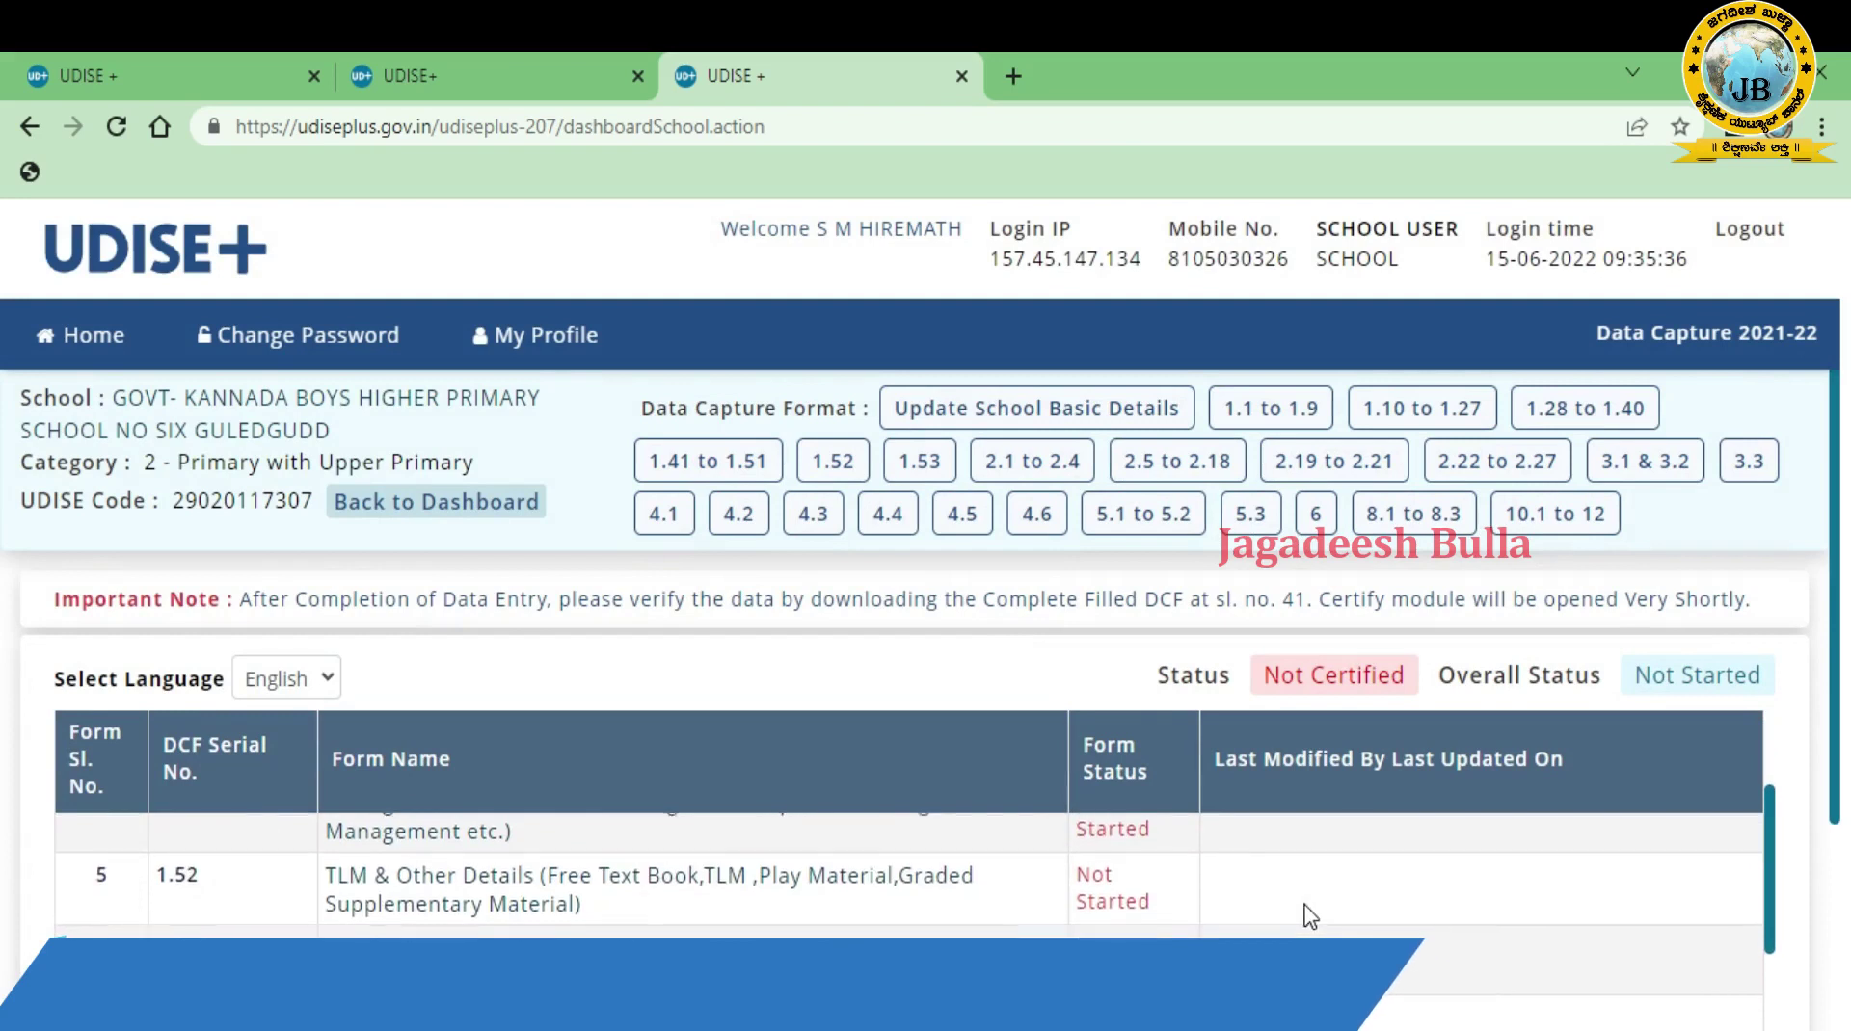
pyautogui.scroll(3, 1446, 878)
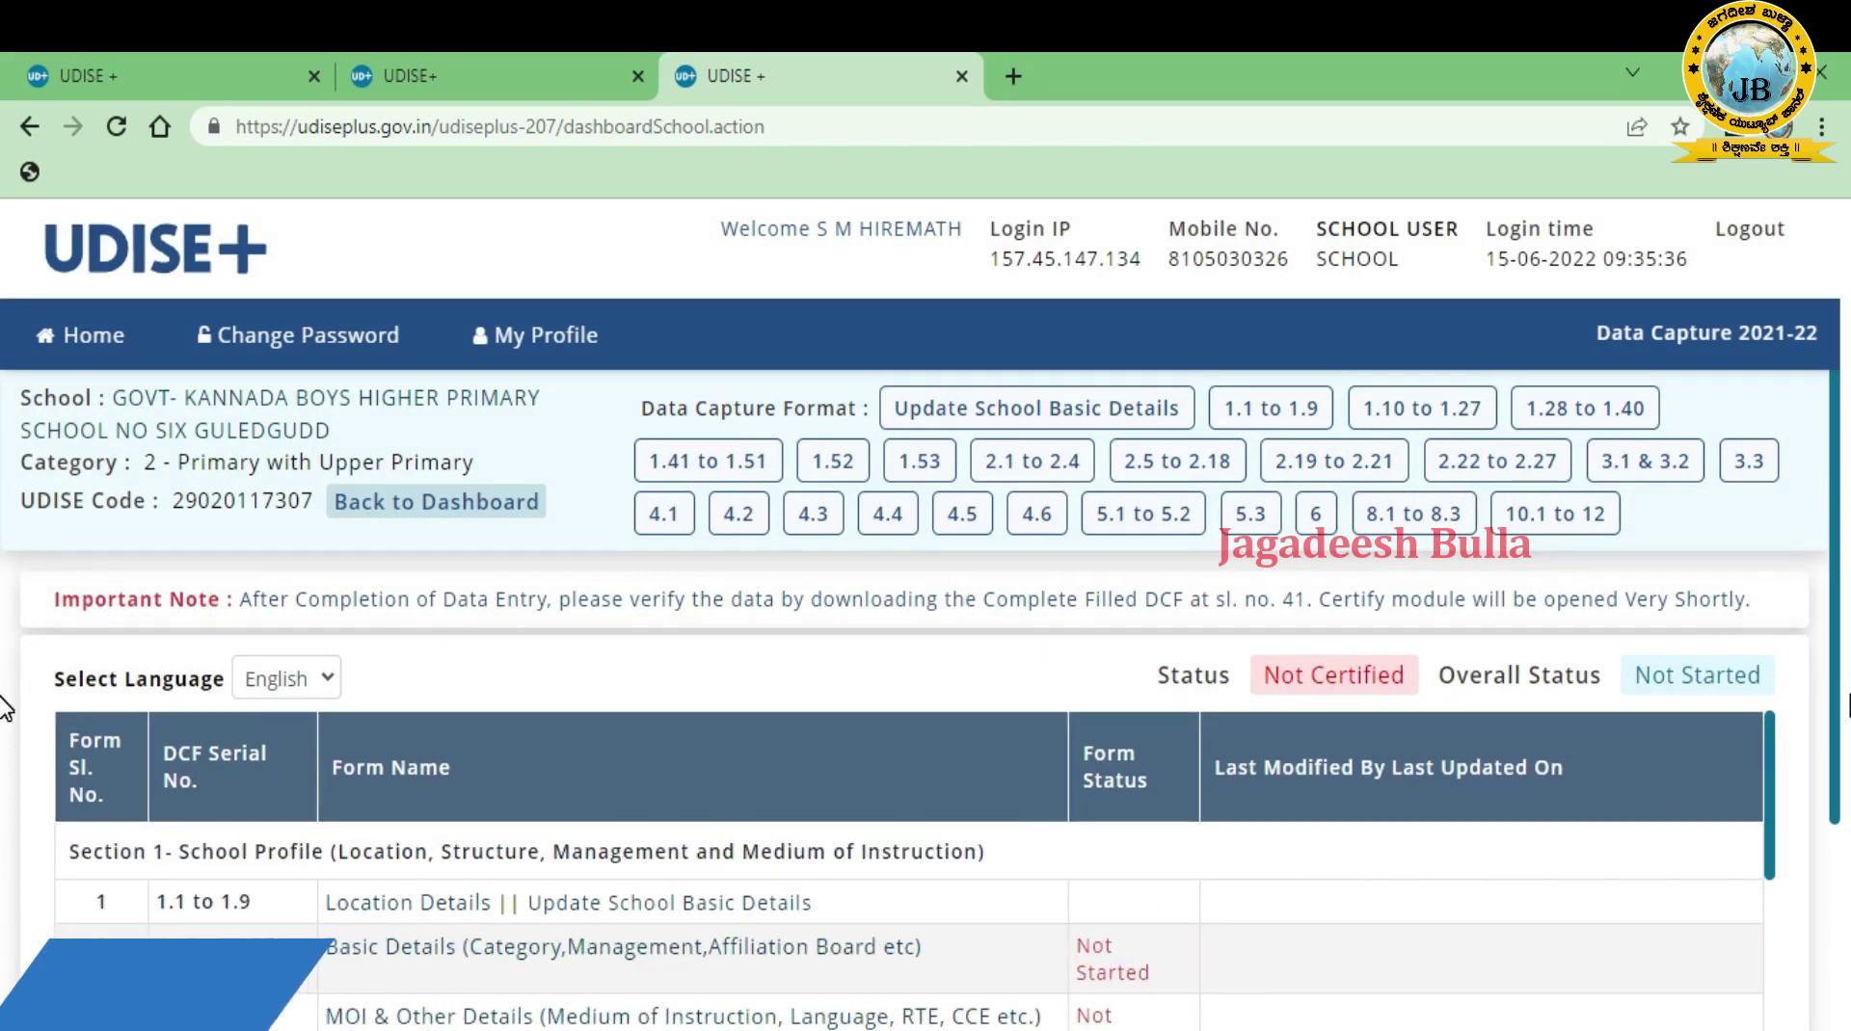
pyautogui.moveTo(1839, 769); pyautogui.dragTo(1837, 957)
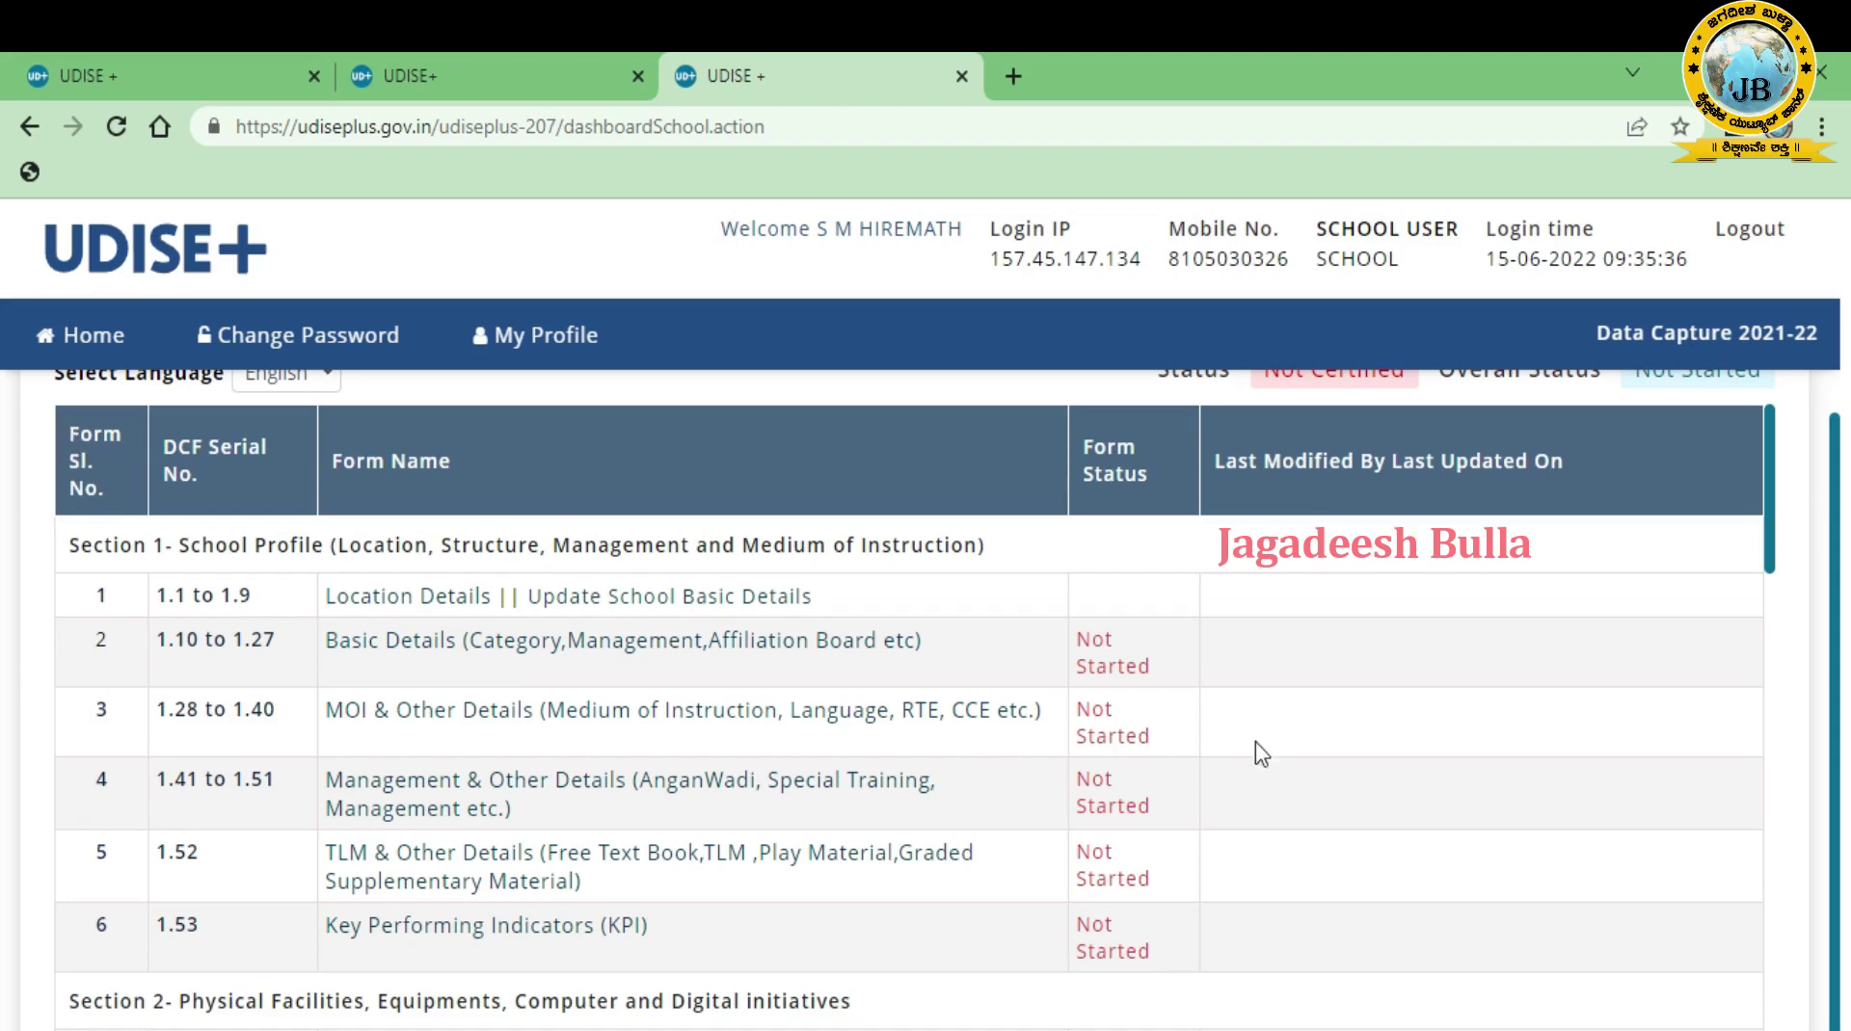
pyautogui.scroll(-2, 1380, 782)
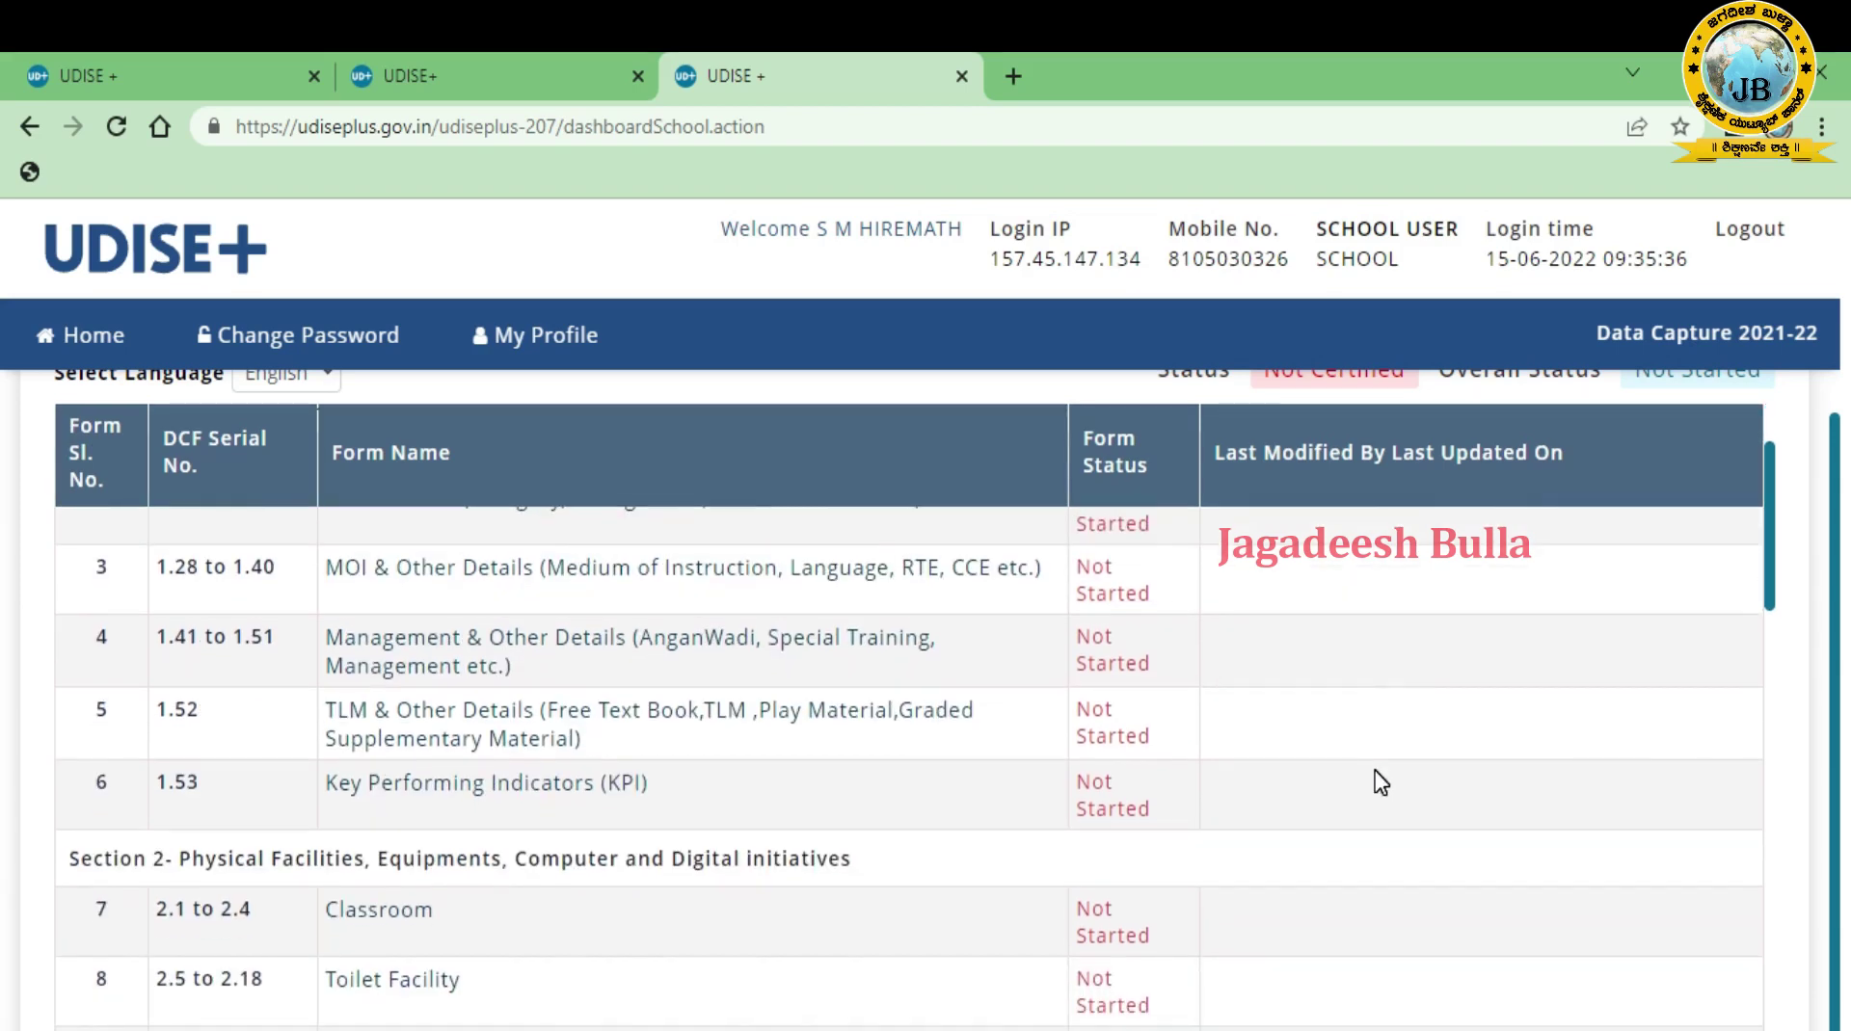
pyautogui.scroll(-2, 1380, 782)
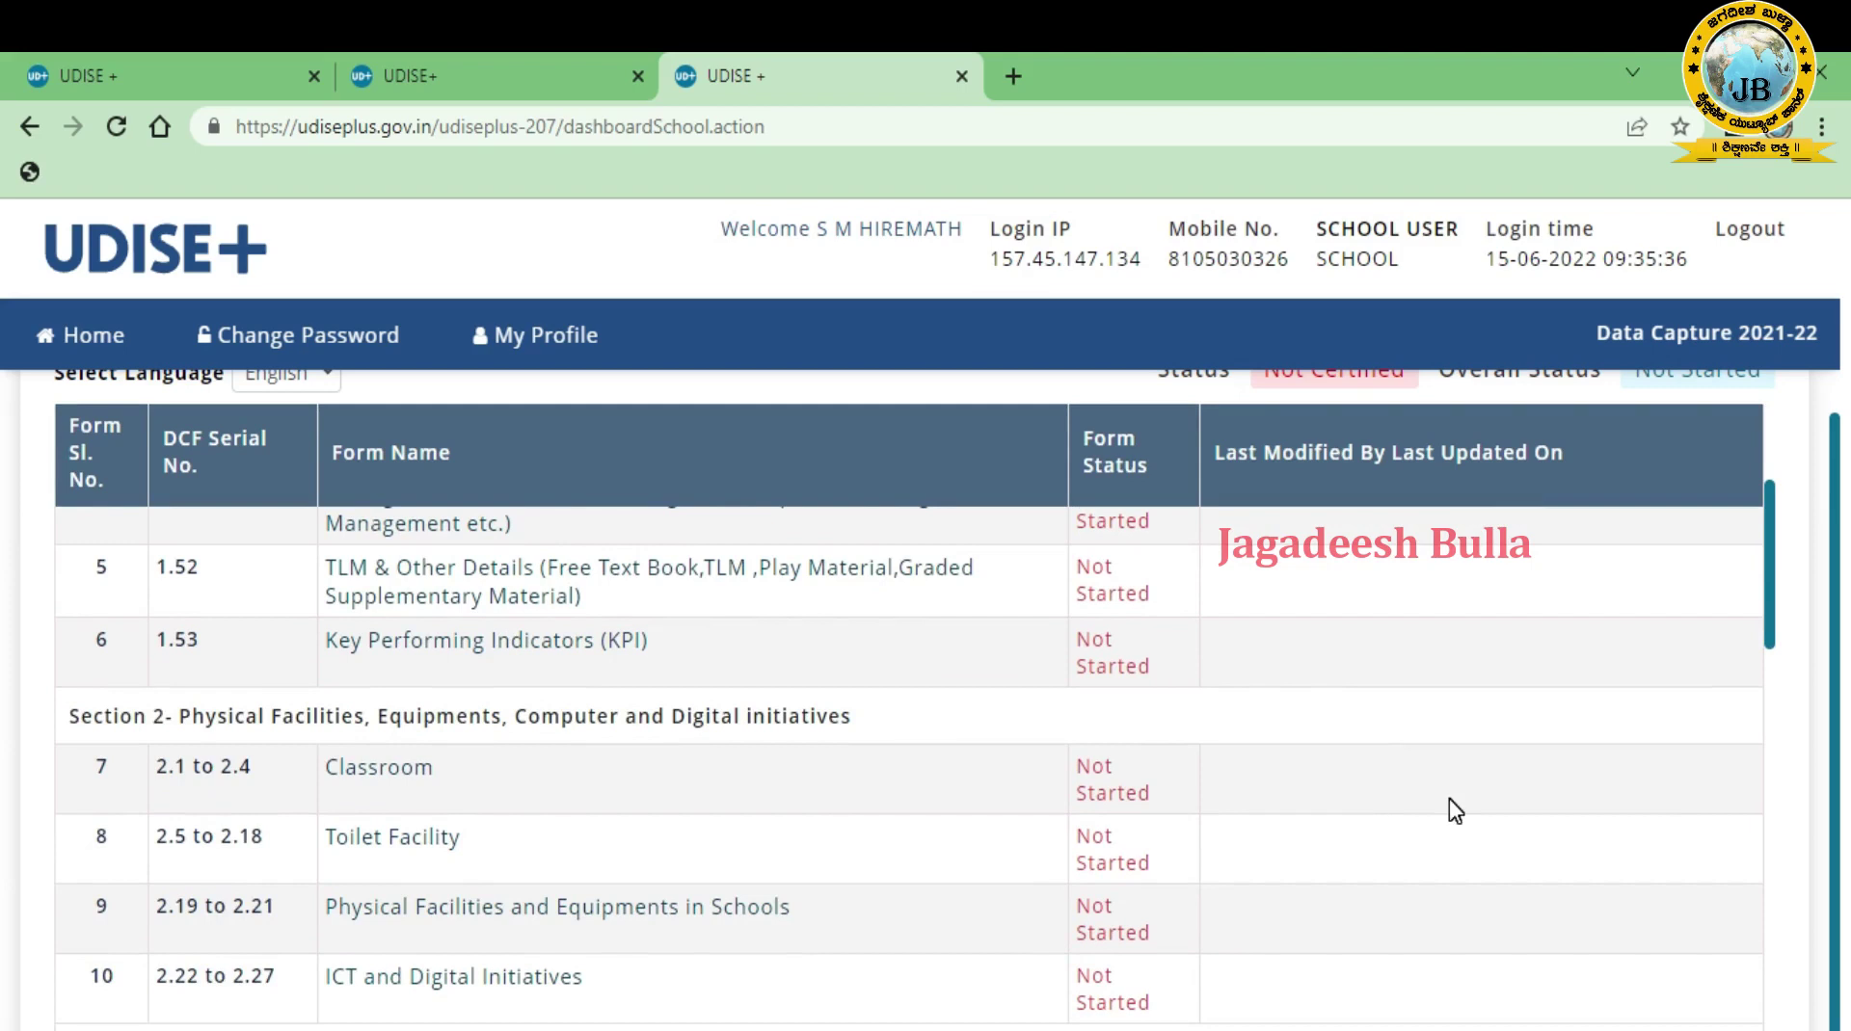
pyautogui.scroll(-2, 1454, 810)
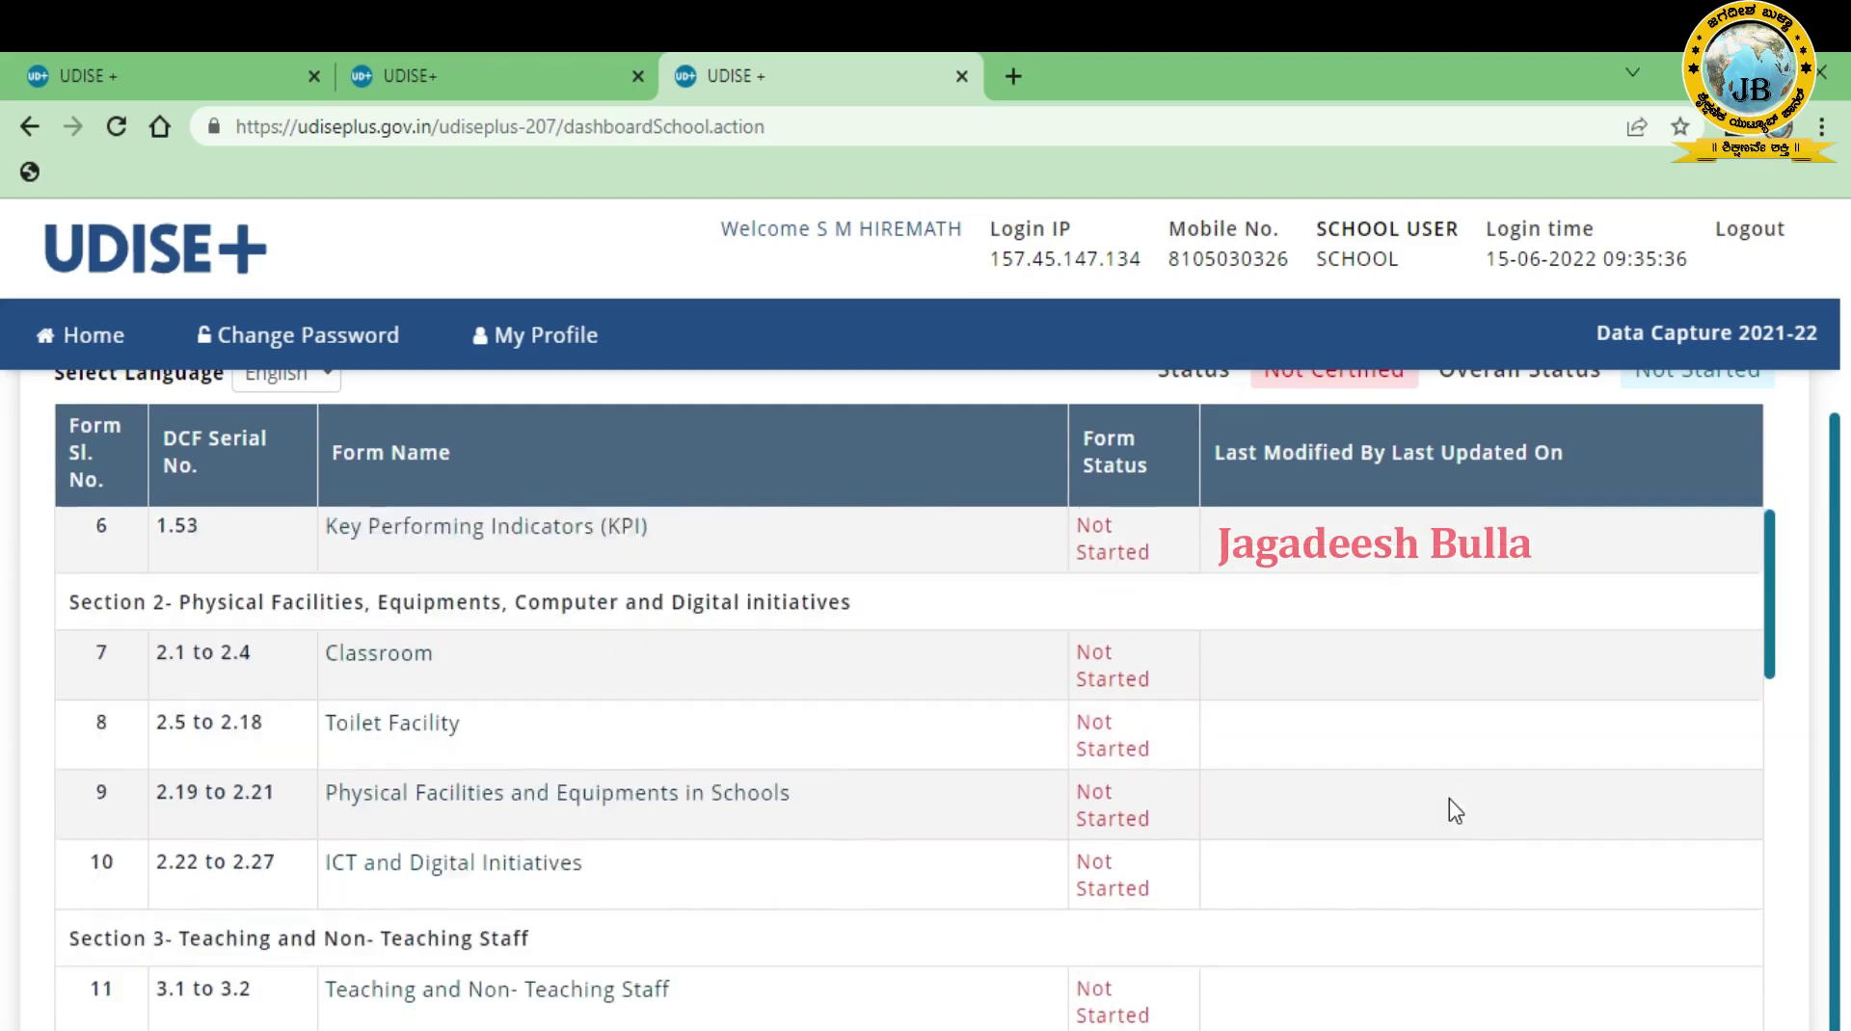
pyautogui.scroll(-2, 1454, 810)
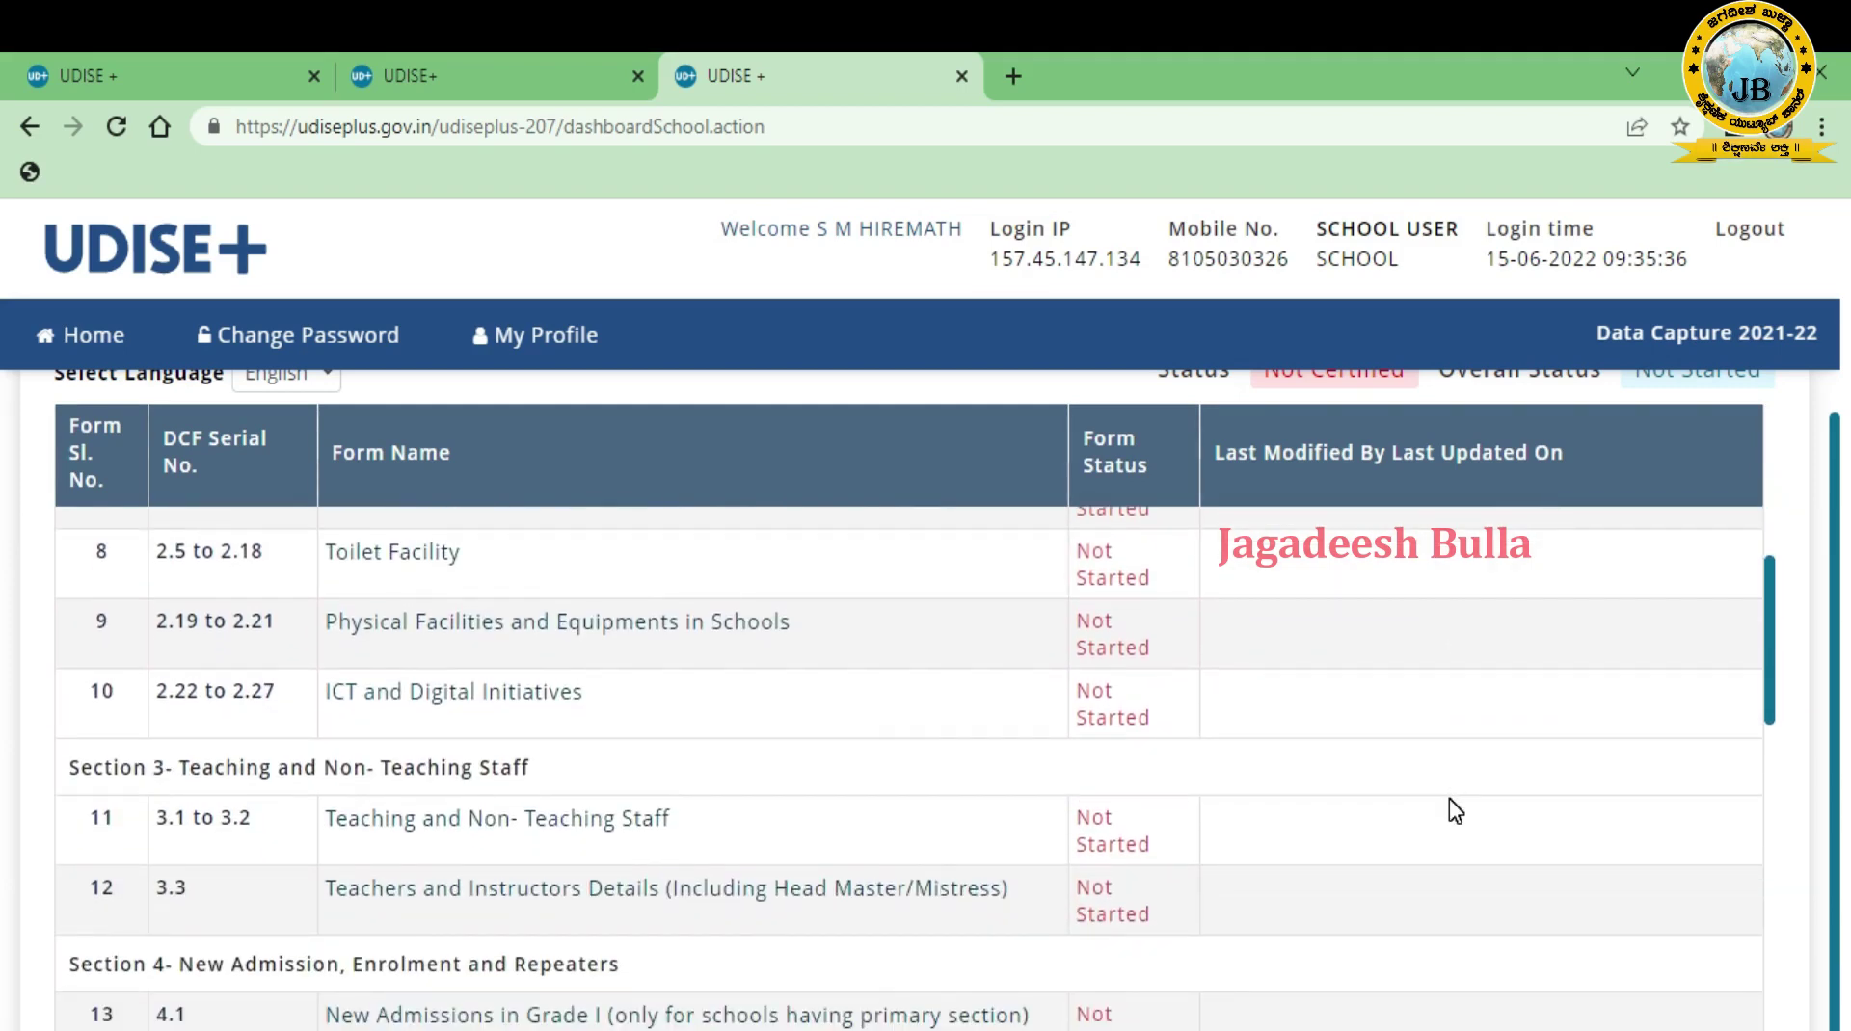